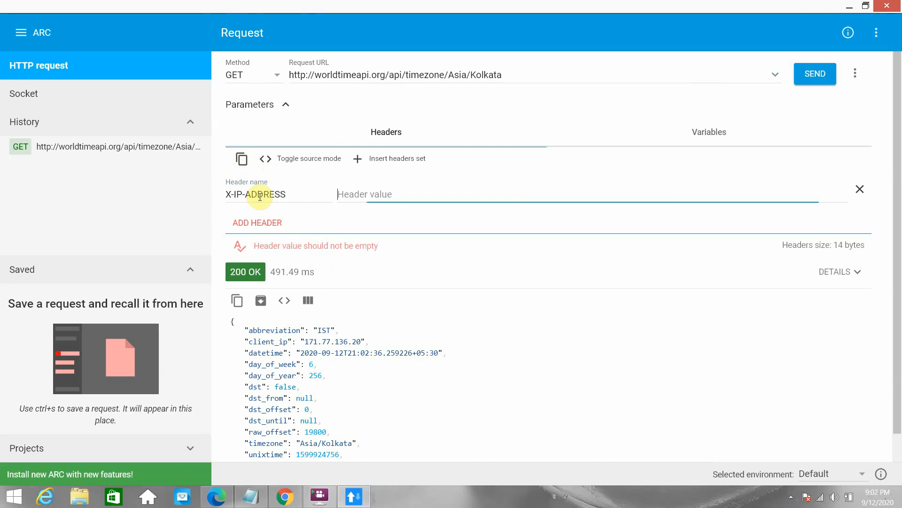
# - Set the X-IP-ADDRESS header value to 192.168.67.88 and send the GET request
pyautogui.write('192.168.')
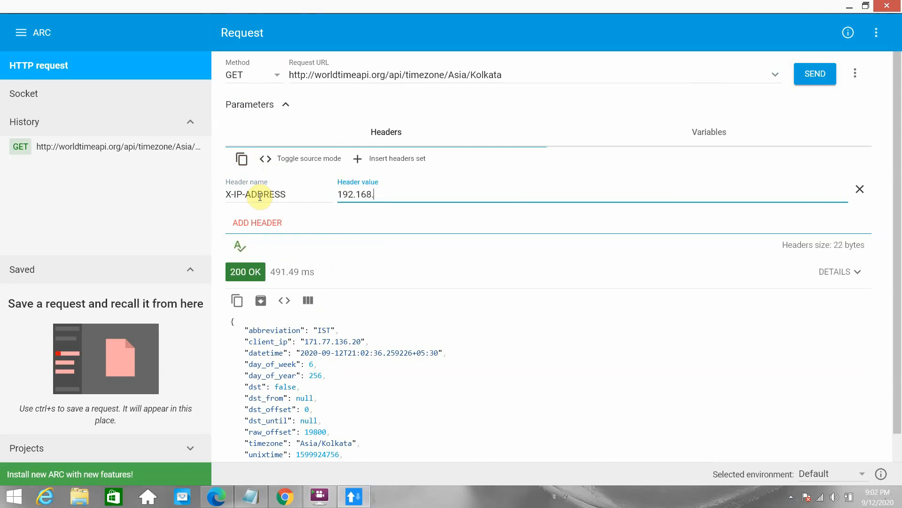
pyautogui.write('67.88')
pyautogui.click(806, 76)
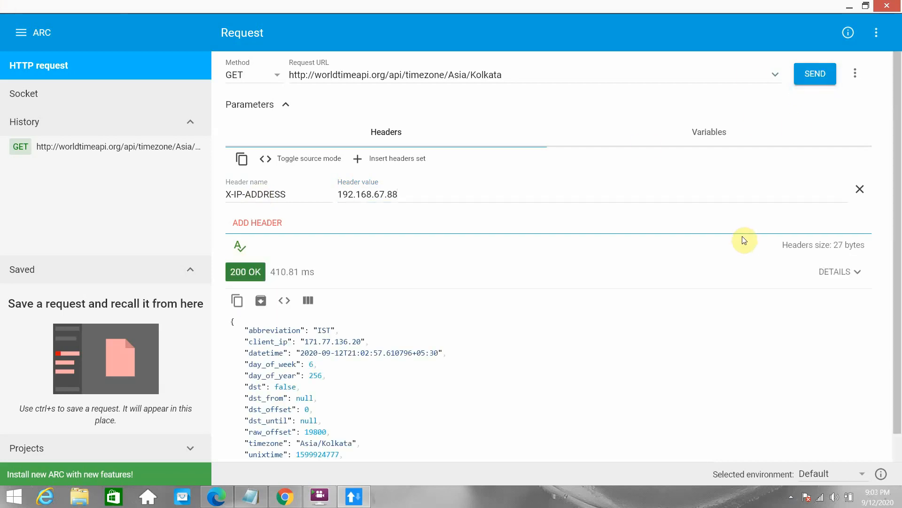
# - Switch to the Edge browser and open the Anypoint Platform API Administration (Production) page in a new tab
pyautogui.click(224, 500)
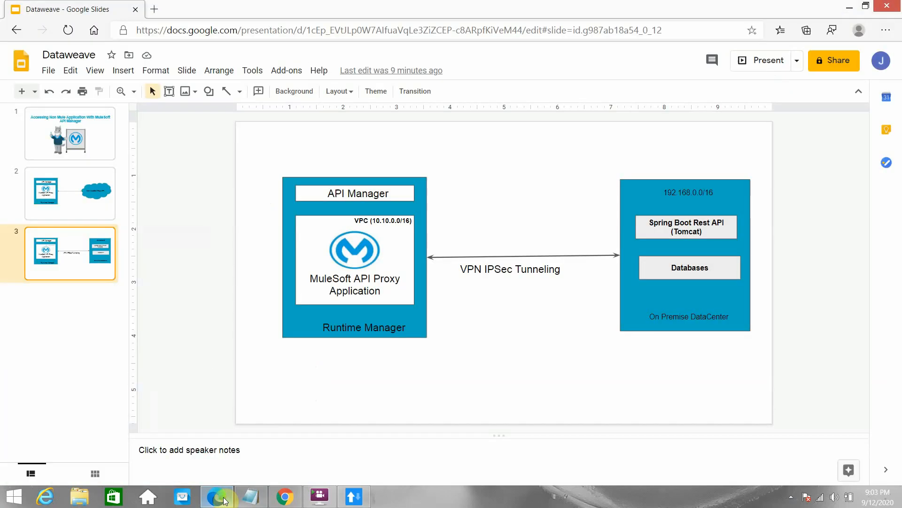
pyautogui.click(225, 500)
pyautogui.click(284, 497)
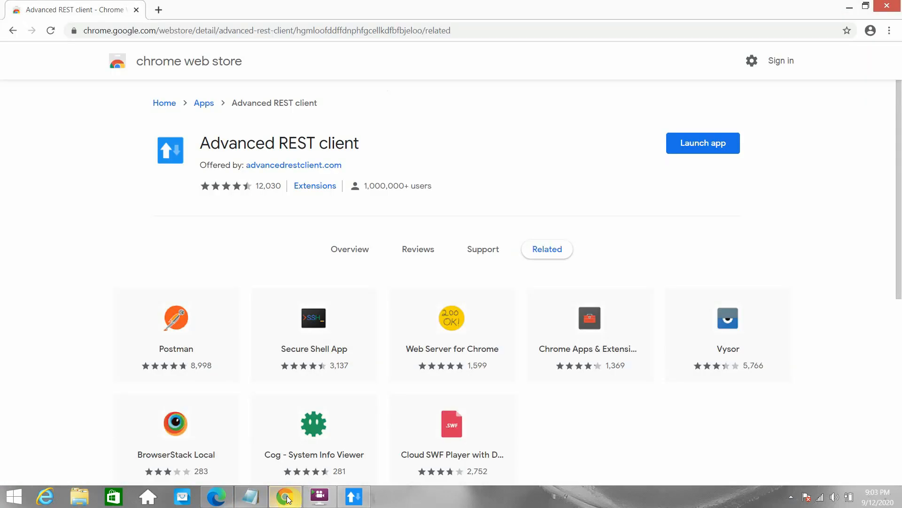
pyautogui.click(284, 497)
pyautogui.click(216, 497)
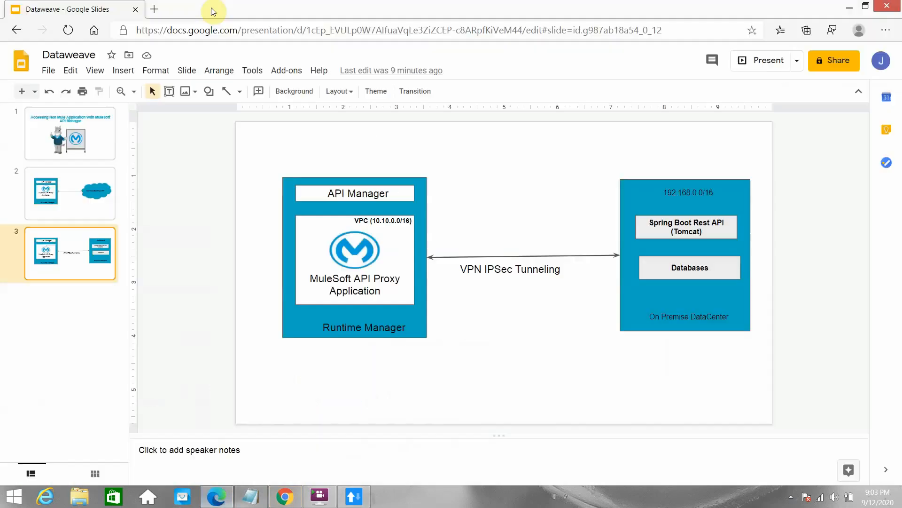
pyautogui.click(154, 8)
pyautogui.write('an')
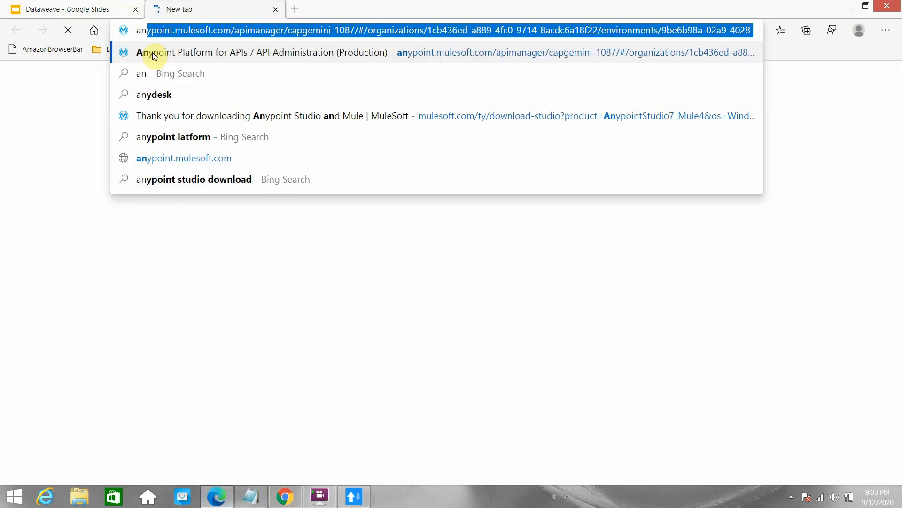
pyautogui.press('Return')
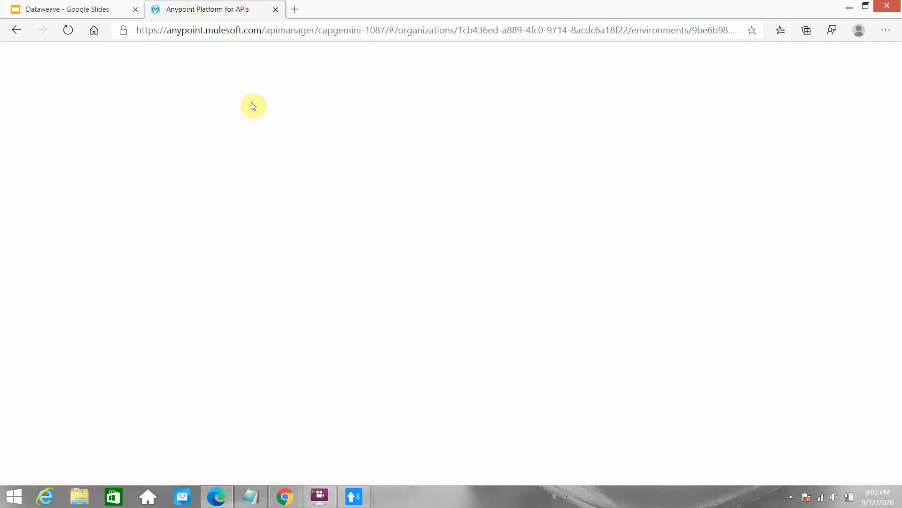
pyautogui.click(791, 496)
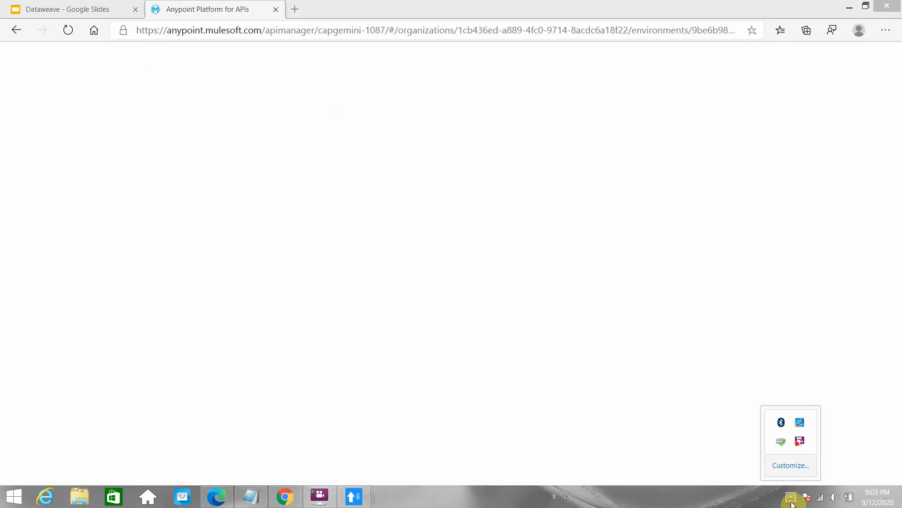
pyautogui.rightClick(798, 442)
pyautogui.click(800, 336)
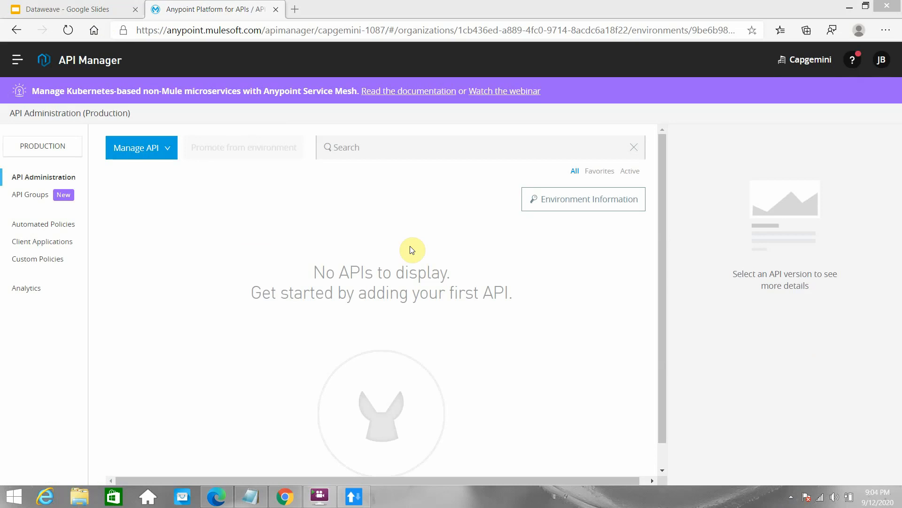
# - Create a RAML 1.0 API specification named Timezone API in Design Center, using the text editor
pyautogui.click(21, 64)
pyautogui.click(70, 105)
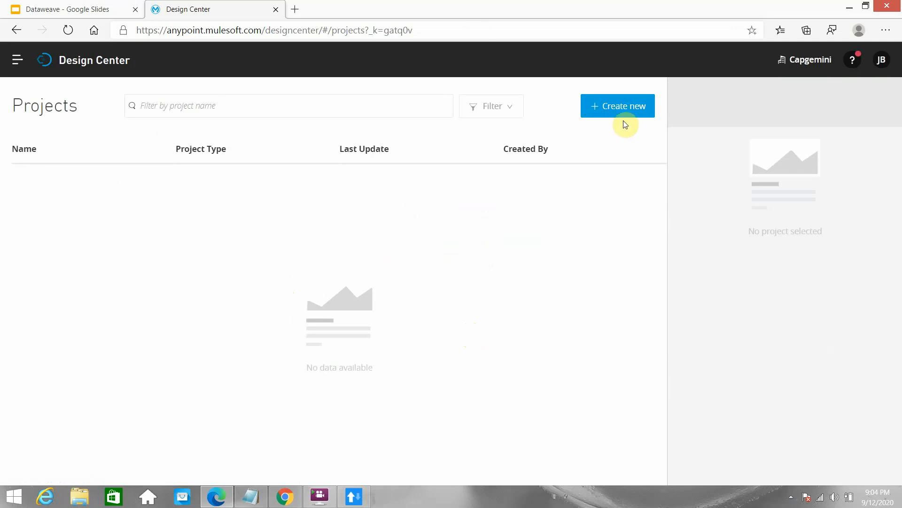
pyautogui.click(614, 105)
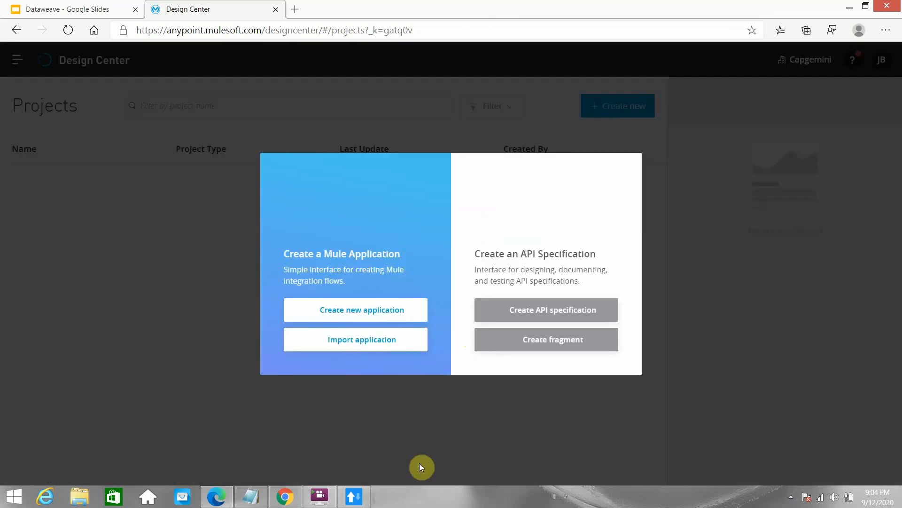
pyautogui.click(539, 310)
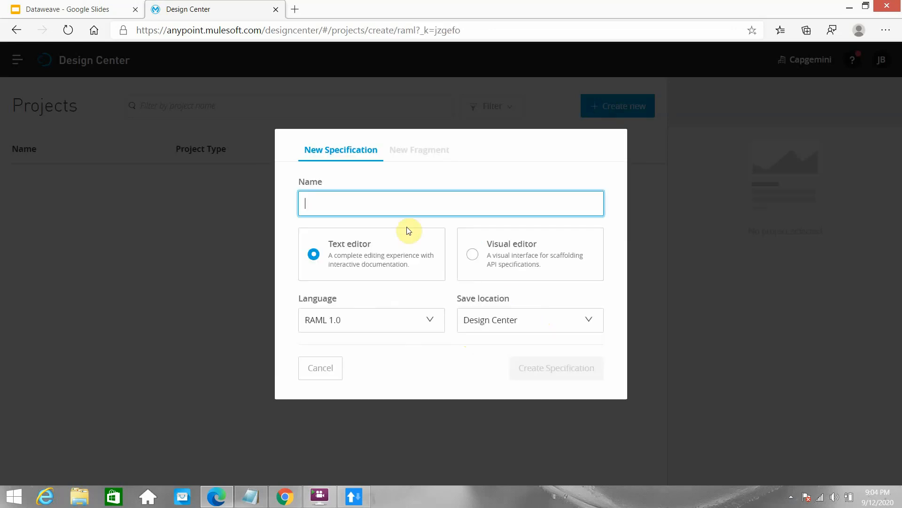
pyautogui.write('Time')
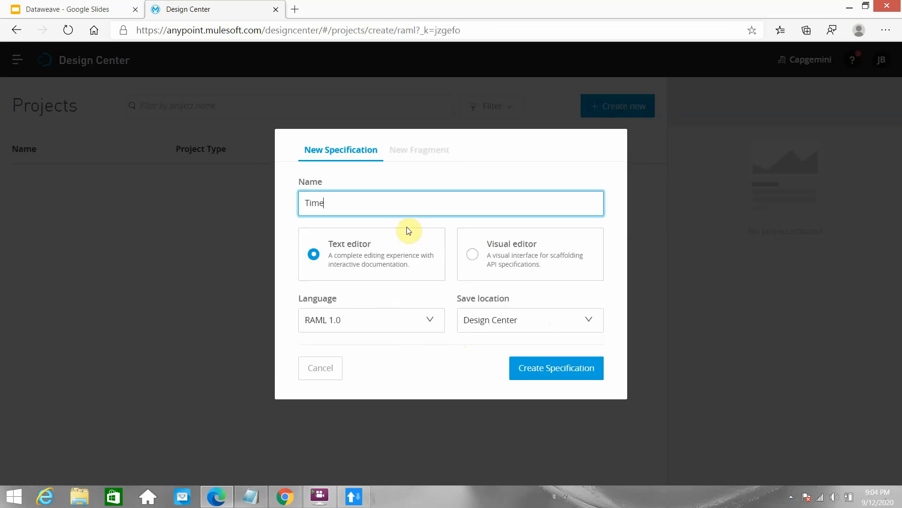
pyautogui.write('zone API')
pyautogui.click(554, 368)
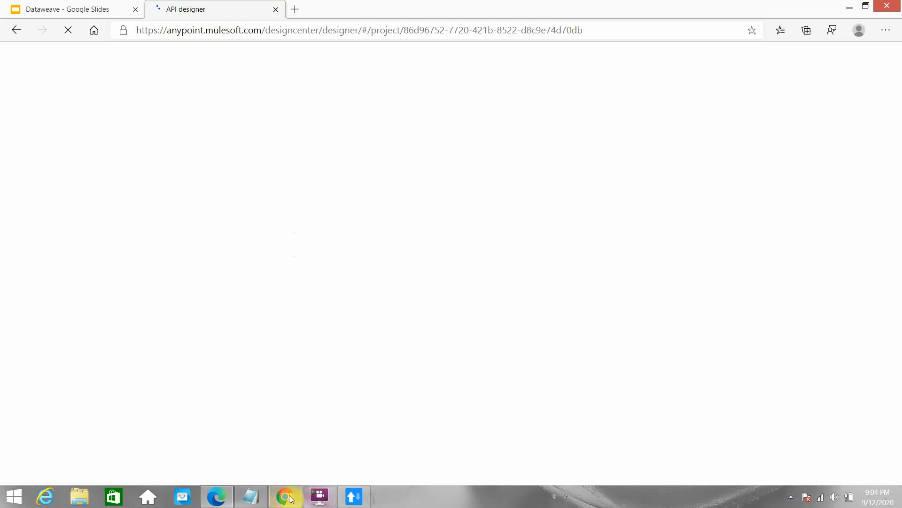
# - Switch to Advanced REST Client, copy /timezone/Asia/Kolkata from the request URL, and return to the API designer
pyautogui.click(288, 497)
pyautogui.click(288, 497)
pyautogui.click(355, 497)
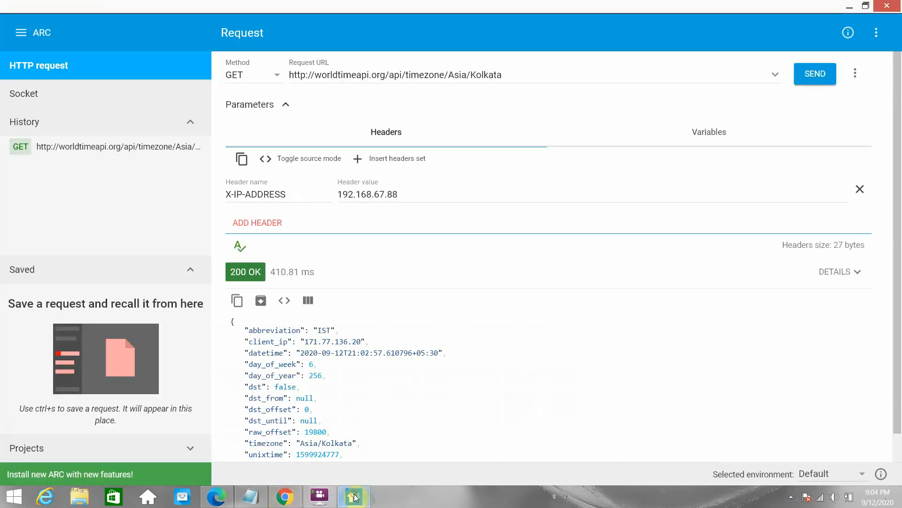
pyautogui.click(404, 75)
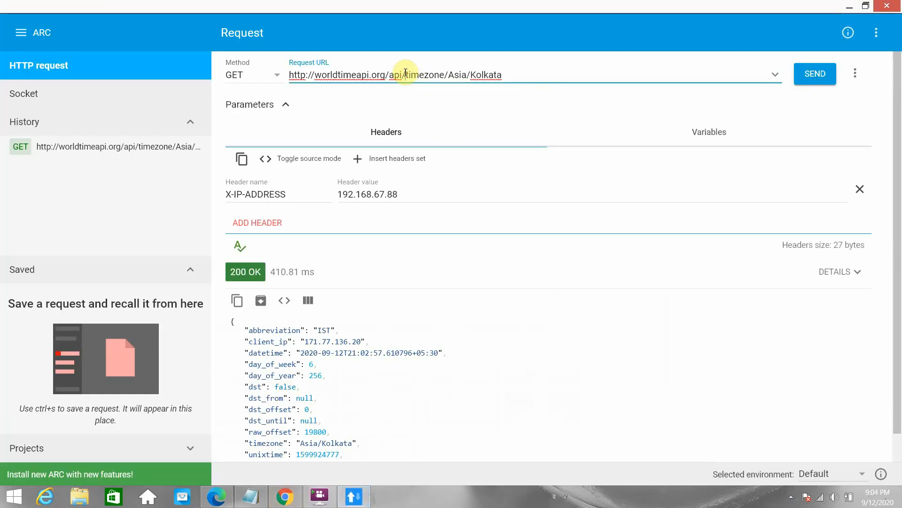
pyautogui.moveTo(403, 75); pyautogui.dragTo(517, 87)
pyautogui.hotkey('ctrl', 'c')
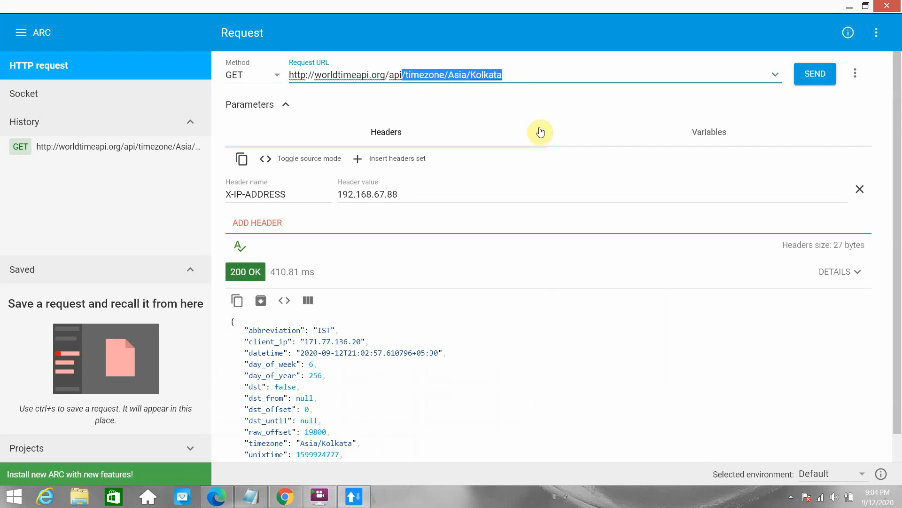
pyautogui.click(850, 8)
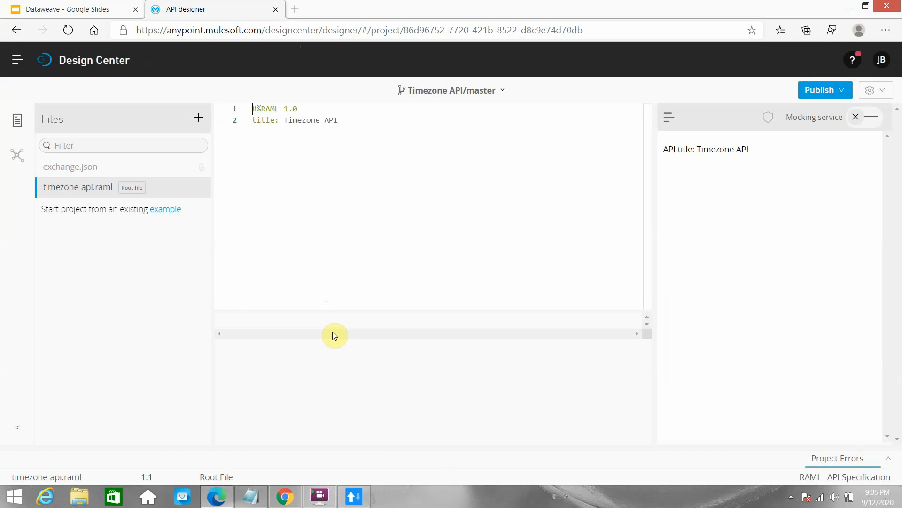
# - Paste the copied path /timezone/Asia/Kolkata into the RAML file, two blank lines below the title
pyautogui.click(343, 122)
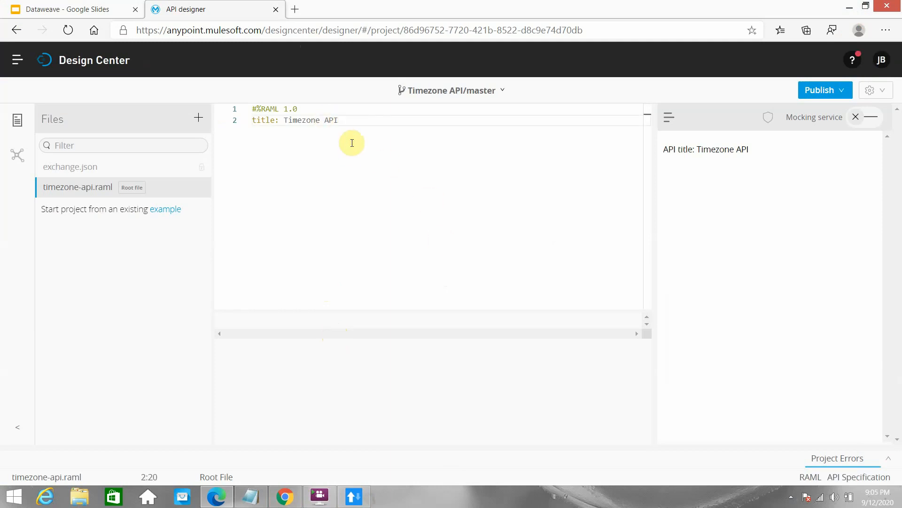
pyautogui.press('Return')
pyautogui.press('Return')
pyautogui.press('Return')
pyautogui.hotkey('ctrl', 'v')
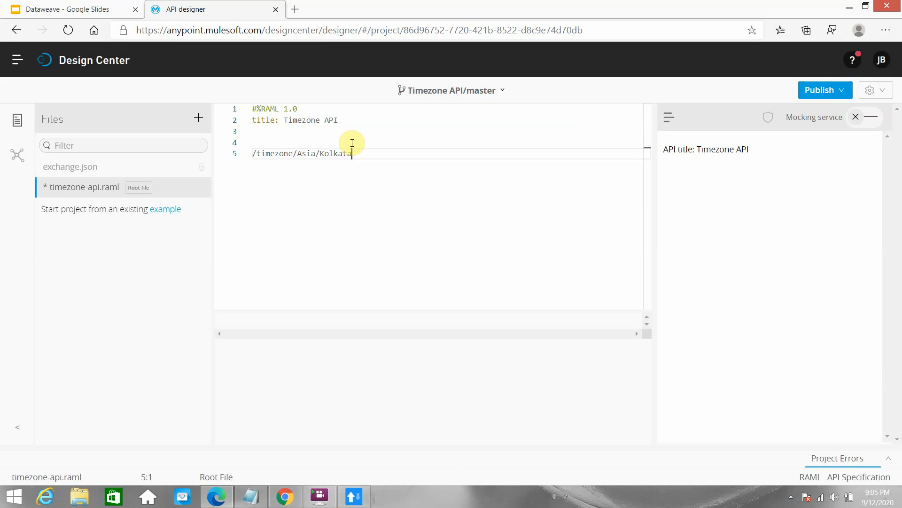
# - Replace Asia/Kolkata in the path with URI parameters so the resource line reads /timezone/{region}/{city}:
pyautogui.press('BackSpace')
pyautogui.press('BackSpace')
pyautogui.press('BackSpace')
pyautogui.press('BackSpace')
pyautogui.press('BackSpace')
pyautogui.press('BackSpace')
pyautogui.press('BackSpace')
pyautogui.press('BackSpace')
pyautogui.press('BackSpace')
pyautogui.press('BackSpace')
pyautogui.press('BackSpace')
pyautogui.press('BackSpace')
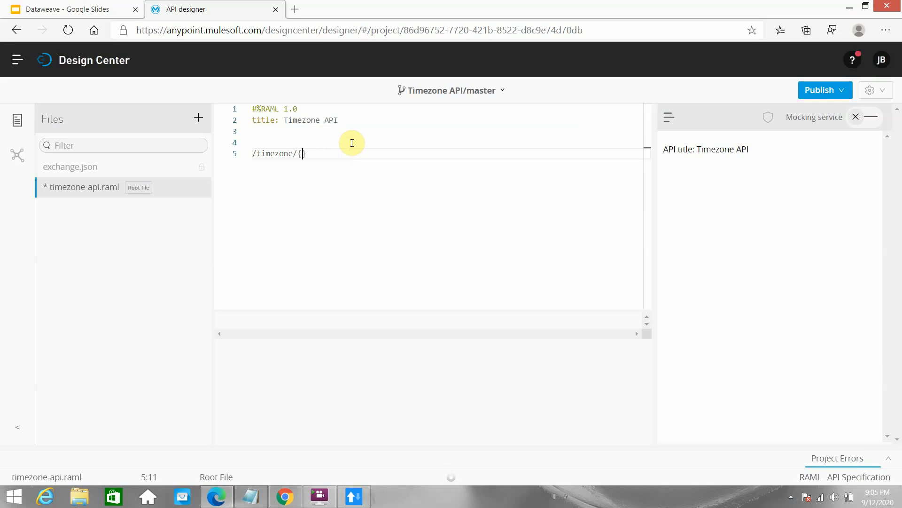
pyautogui.write('region}')
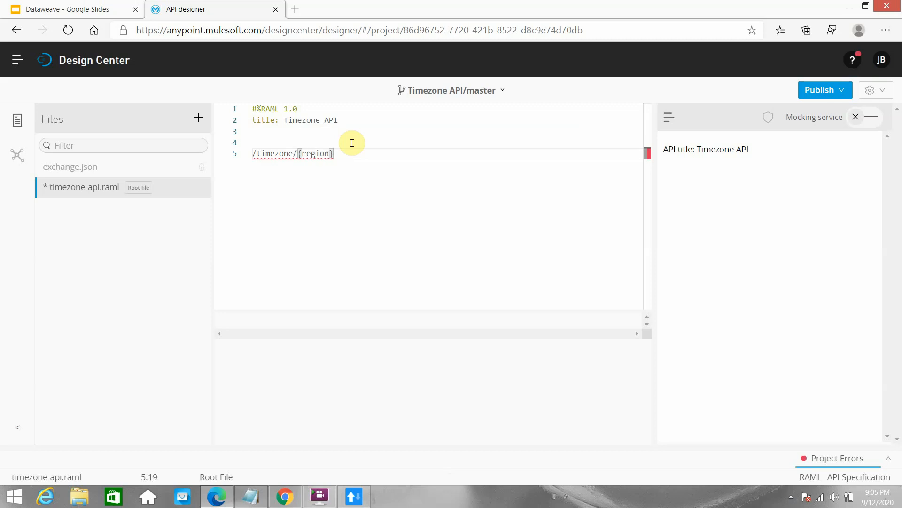
pyautogui.write('/{city}:')
pyautogui.press('Return')
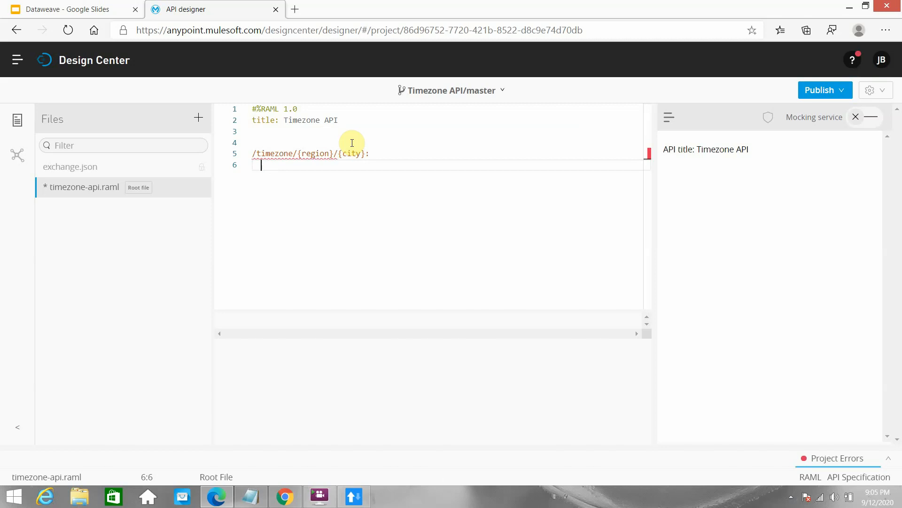
# - Add a get method to the resource, with a responses node containing status code 200
pyautogui.write('get:')
pyautogui.press('Return')
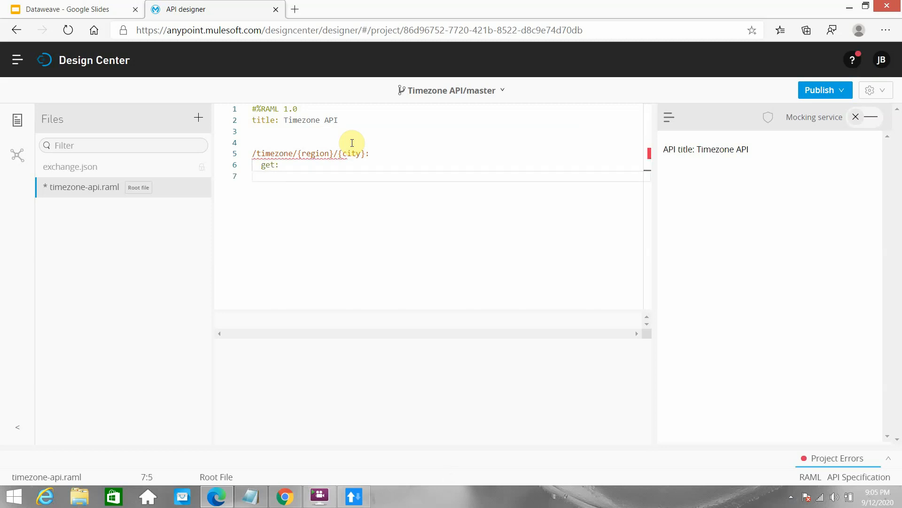
pyautogui.hotkey('ctrl', 'space')
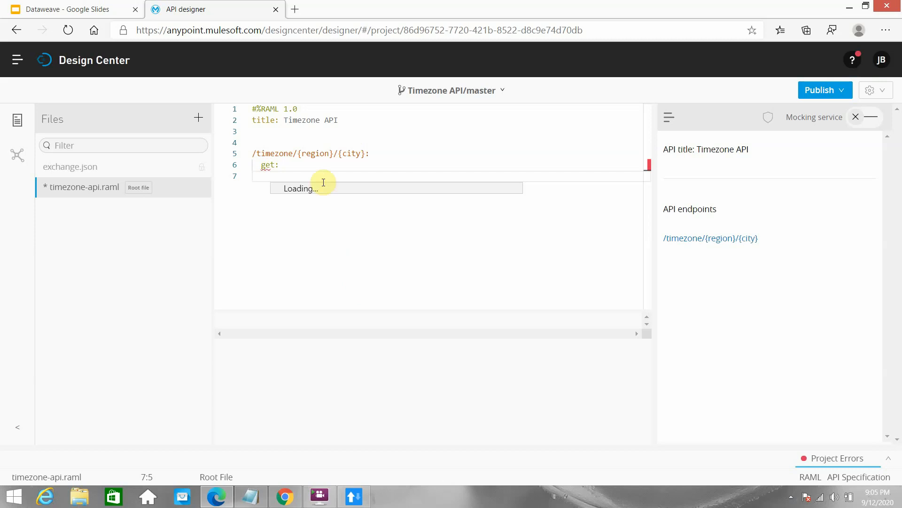
pyautogui.click(316, 165)
pyautogui.press('Return')
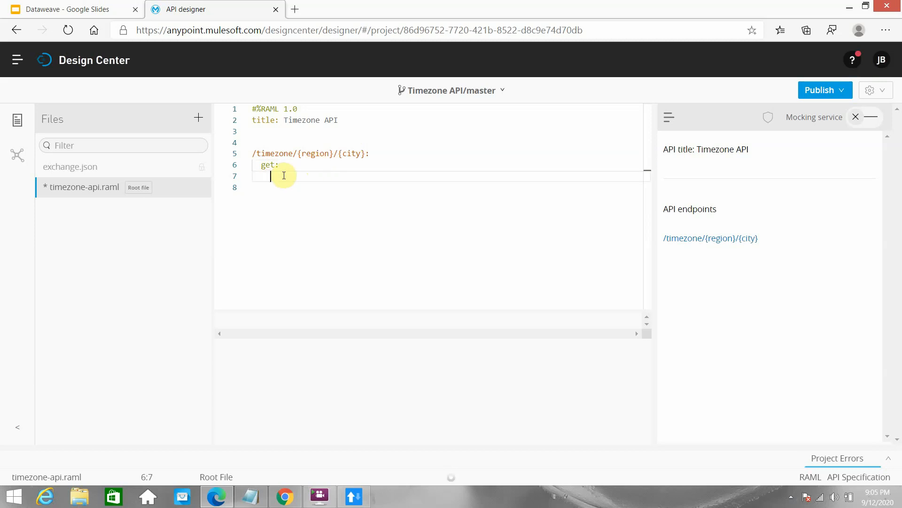
pyautogui.write('res')
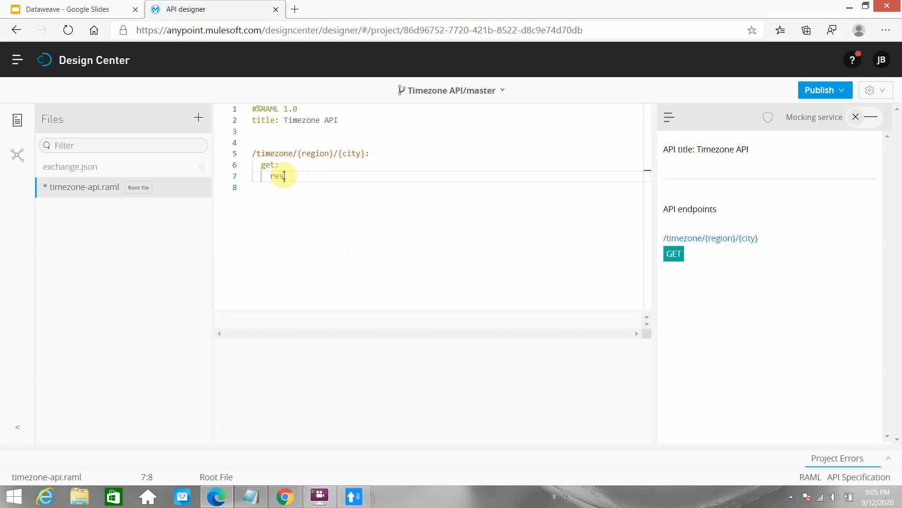
pyautogui.press('Return')
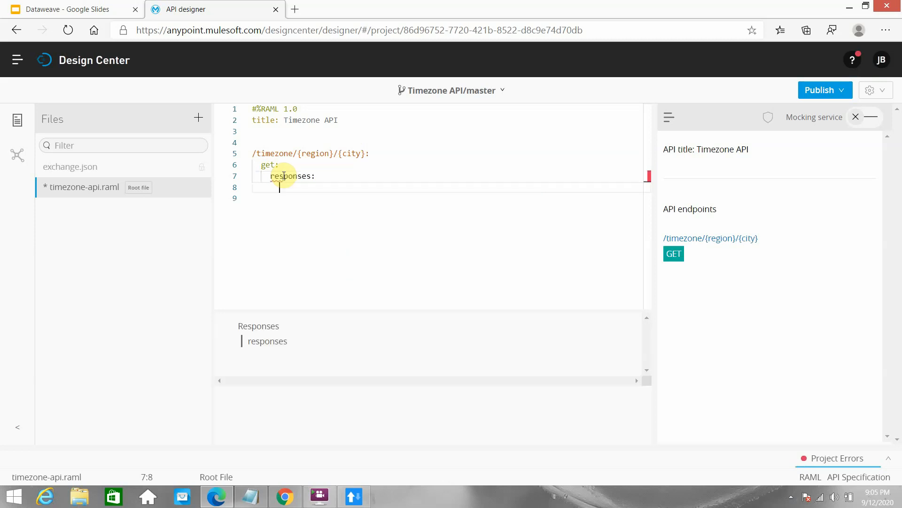
pyautogui.write('200:')
pyautogui.press('Return')
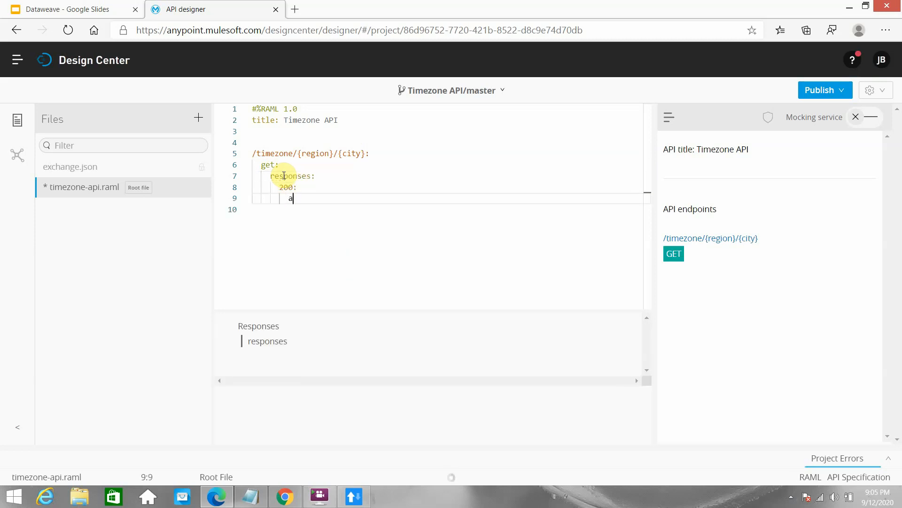
pyautogui.write('application')
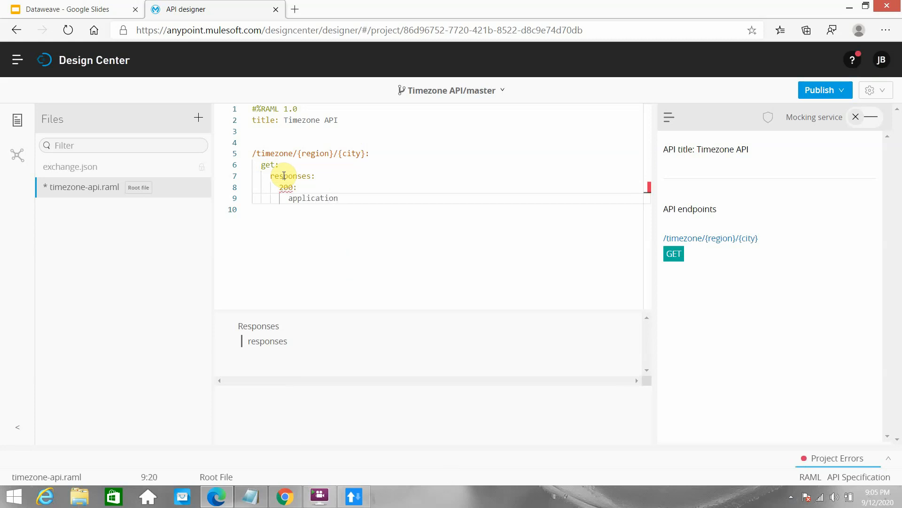
pyautogui.press('BackSpace')
pyautogui.press('BackSpace')
pyautogui.press('BackSpace')
pyautogui.press('BackSpace')
pyautogui.press('BackSpace')
pyautogui.press('BackSpace')
pyautogui.press('BackSpace')
# - Add a body node under the 200 response and enter application/json as its nested media type
pyautogui.write('bod')
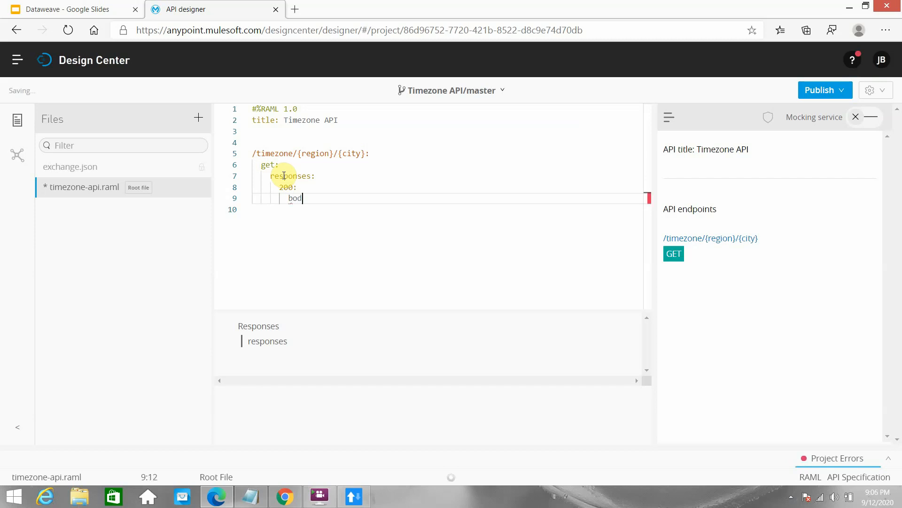
pyautogui.write('y:')
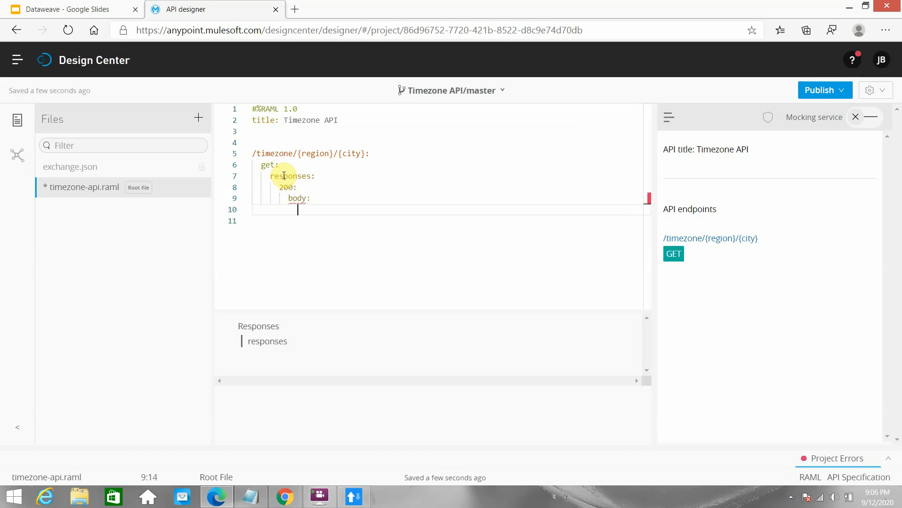
pyautogui.press('Return')
pyautogui.write('applicatio')
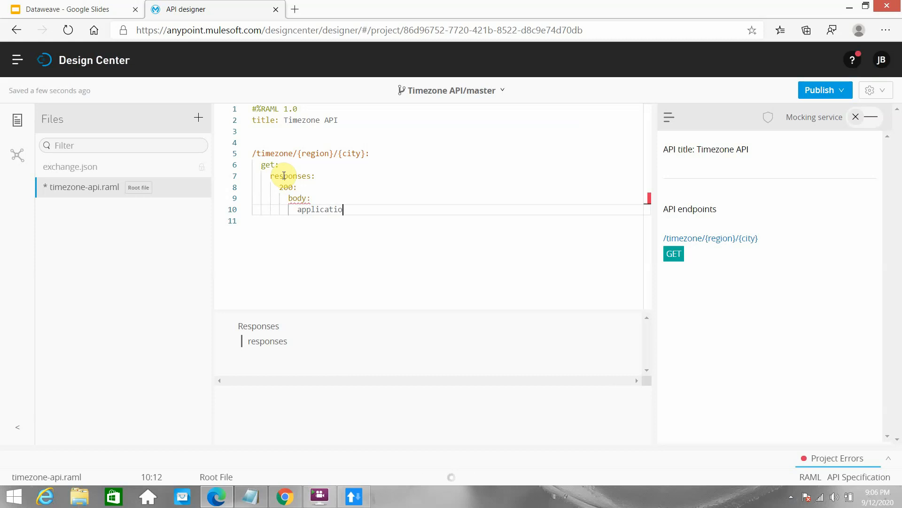
pyautogui.write('n/json')
pyautogui.click(377, 273)
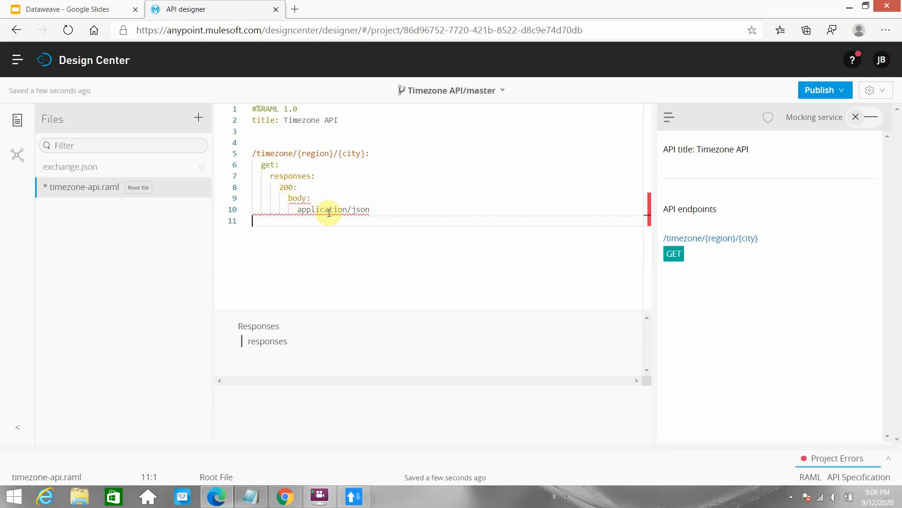
pyautogui.moveTo(312, 210)
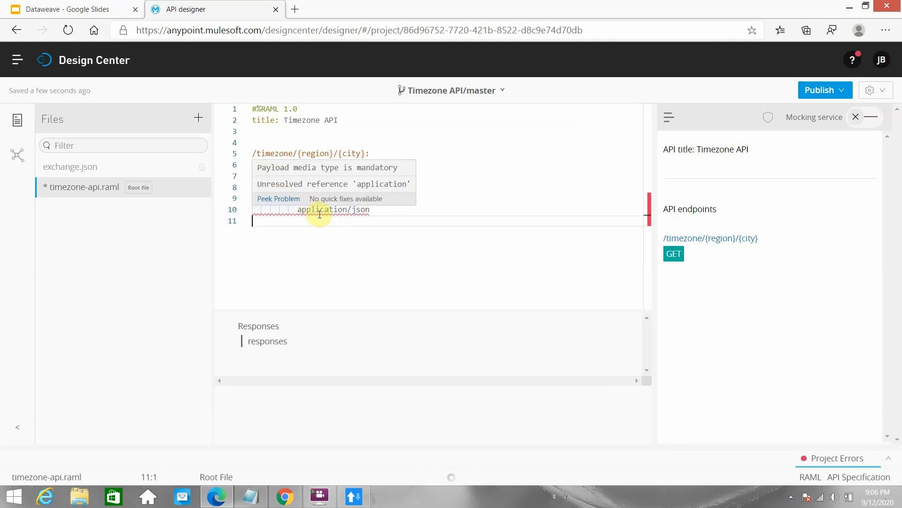
# - Delete the 200 status code, body and application/json lines below the responses node
pyautogui.click(384, 213)
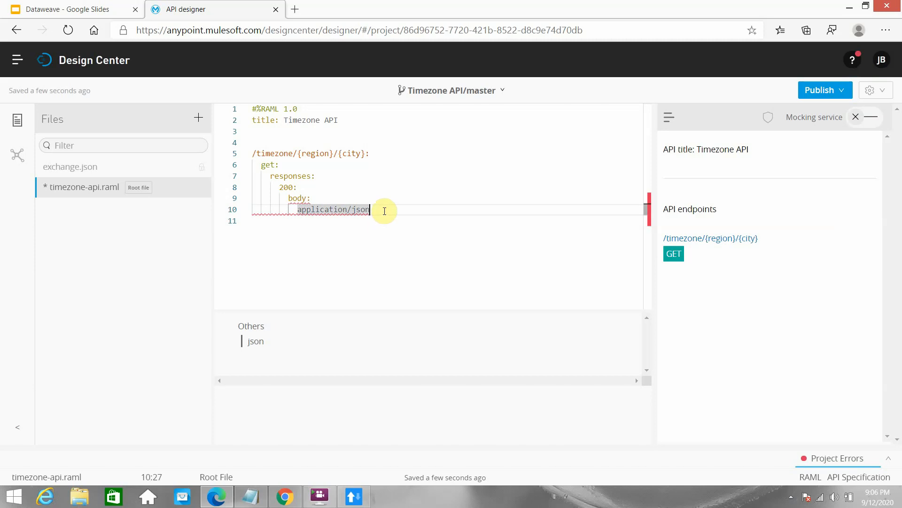
pyautogui.moveTo(384, 210); pyautogui.dragTo(289, 199)
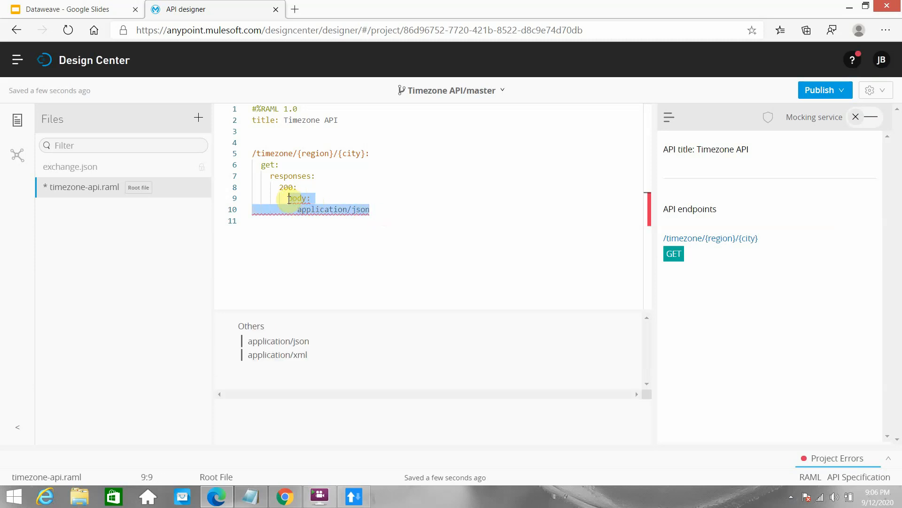
pyautogui.click(343, 249)
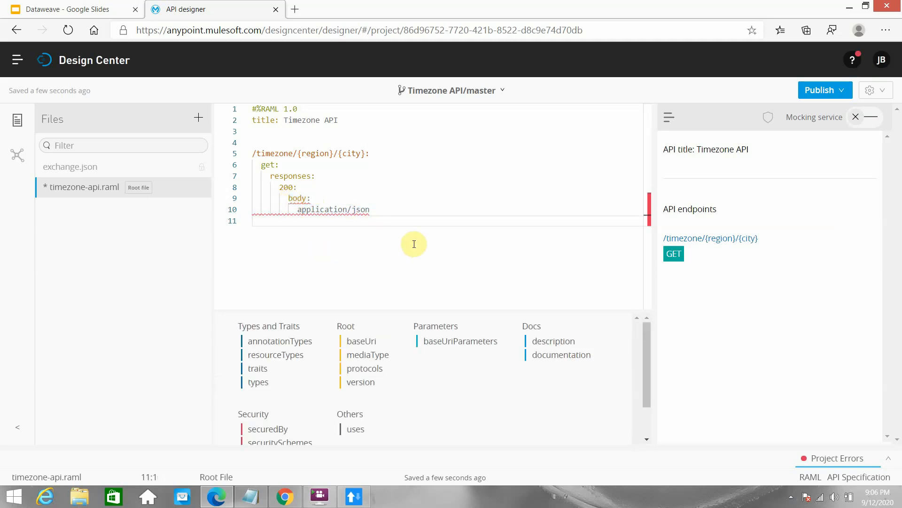
pyautogui.moveTo(373, 210); pyautogui.dragTo(290, 198)
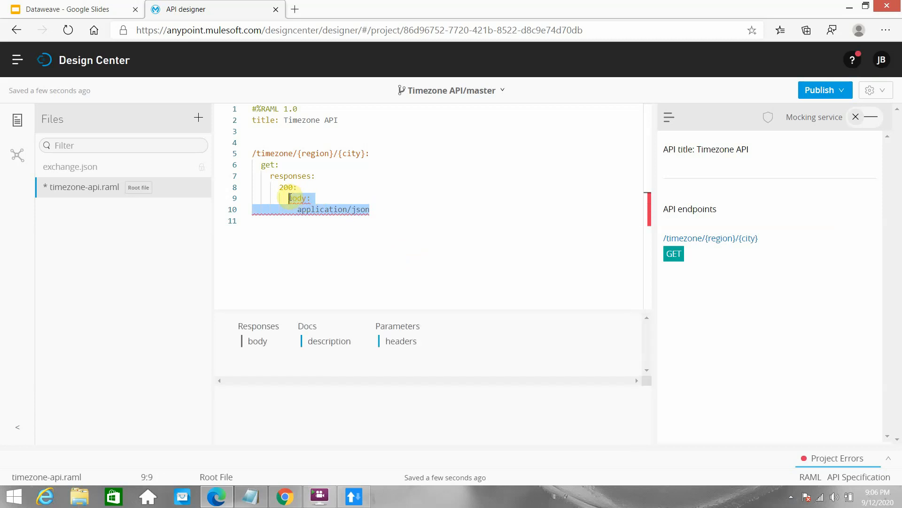
pyautogui.press('BackSpace')
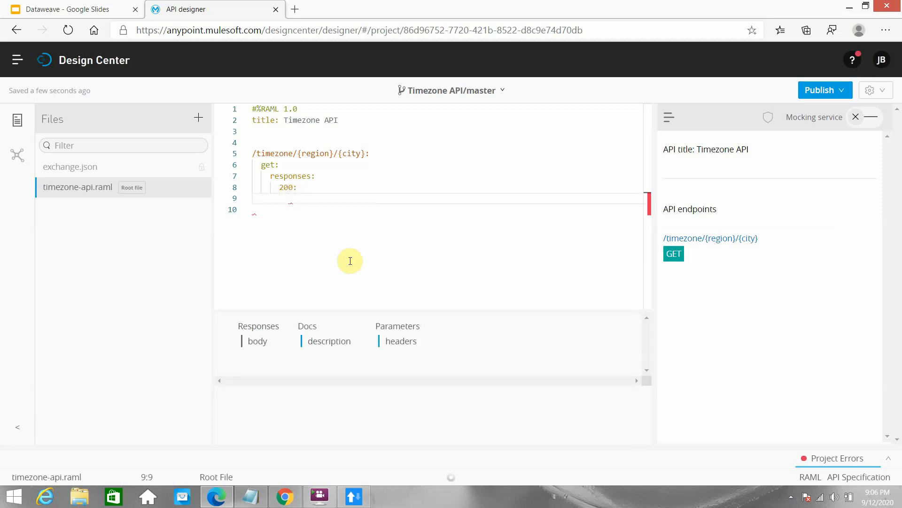
pyautogui.moveTo(296, 187); pyautogui.dragTo(209, 188)
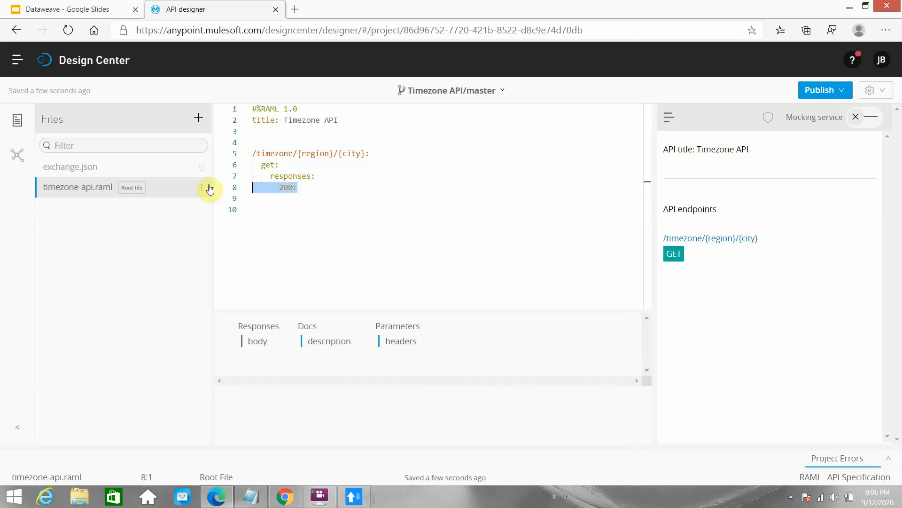
pyautogui.press('BackSpace')
pyautogui.press('BackSpace')
# - Insert a 200 status code under responses, with a nested body node containing application/json:
pyautogui.press('Return')
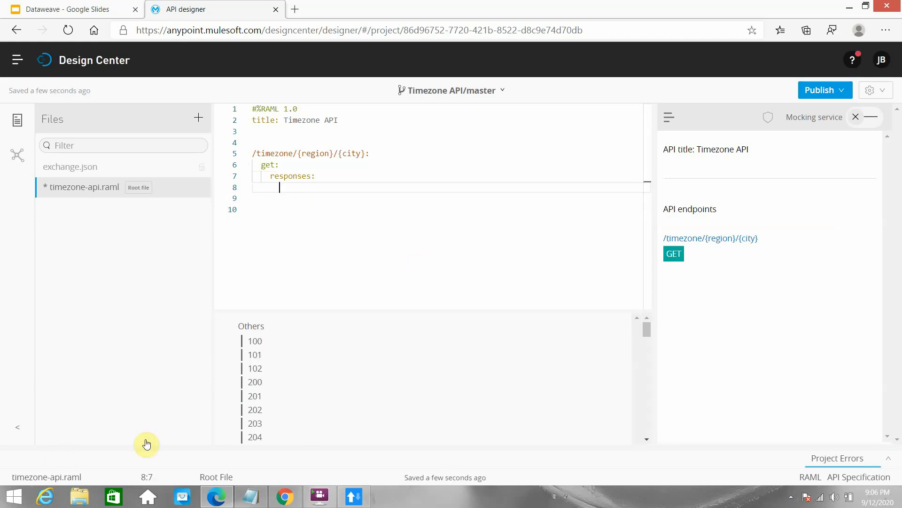
pyautogui.click(252, 385)
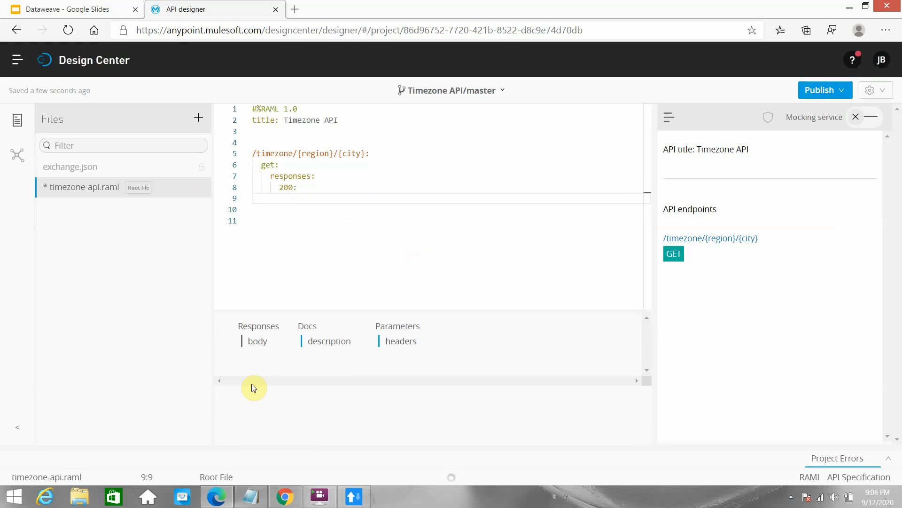
pyautogui.click(257, 342)
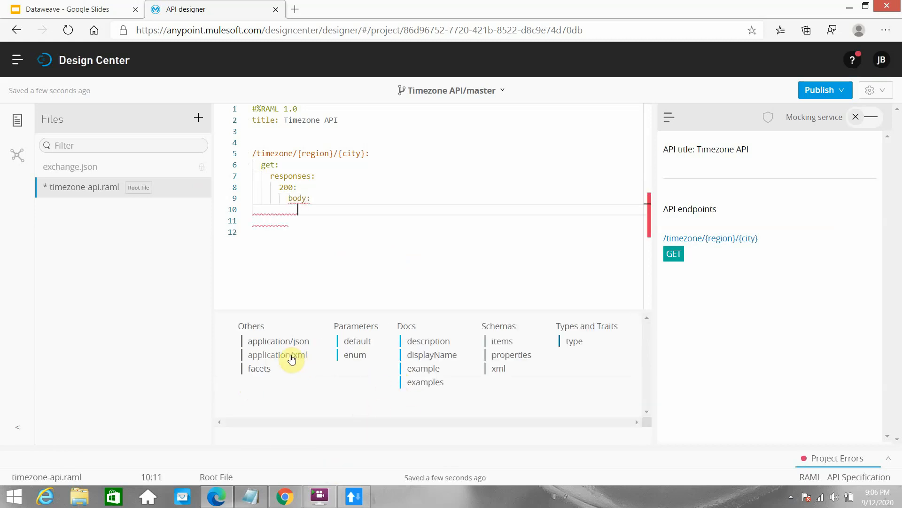
pyautogui.click(281, 342)
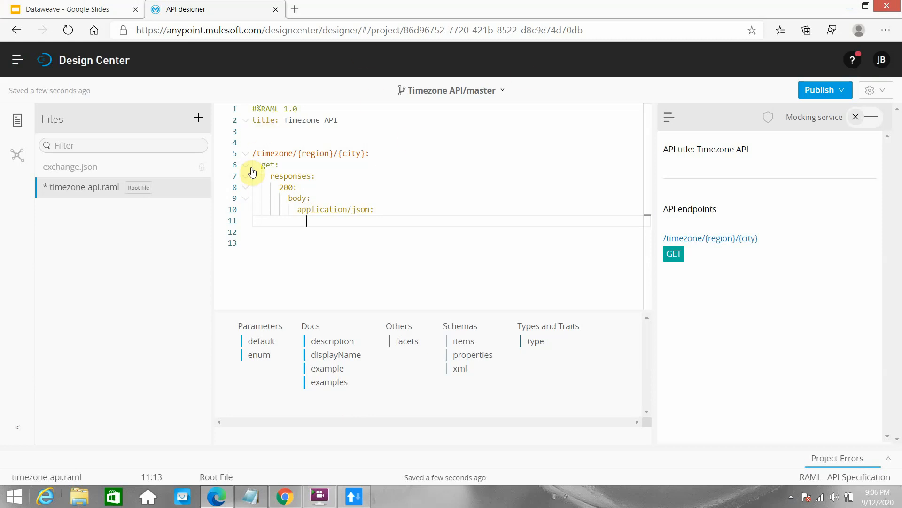
# - Publish the Timezone API to Exchange with asset version 1.0.0 and API version v1.0
pyautogui.click(827, 94)
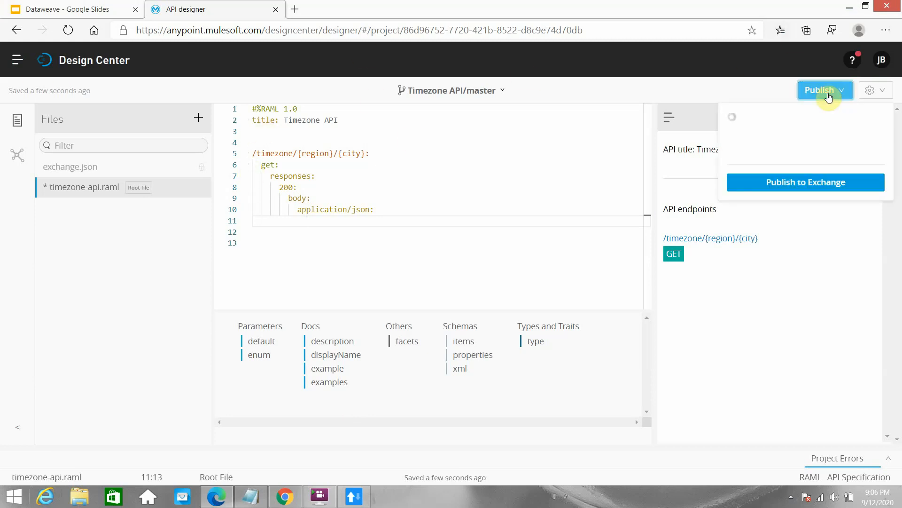
pyautogui.click(813, 193)
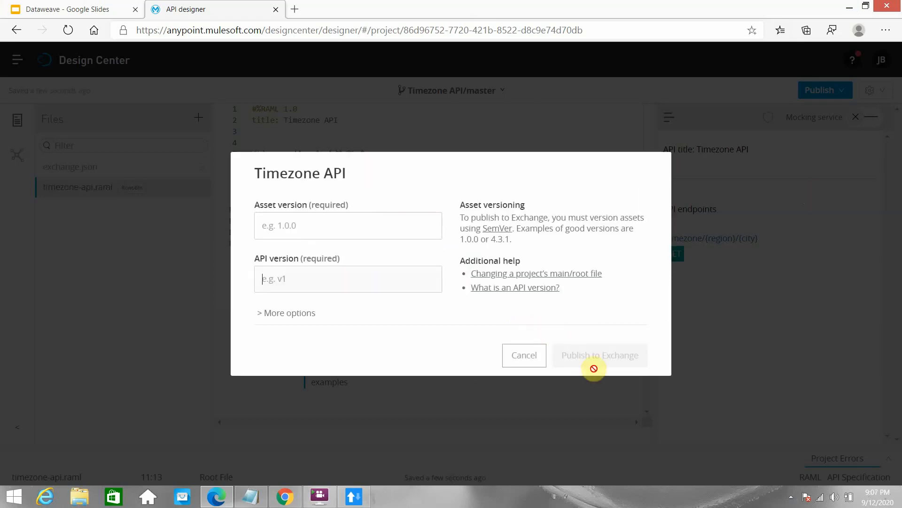
pyautogui.click(286, 228)
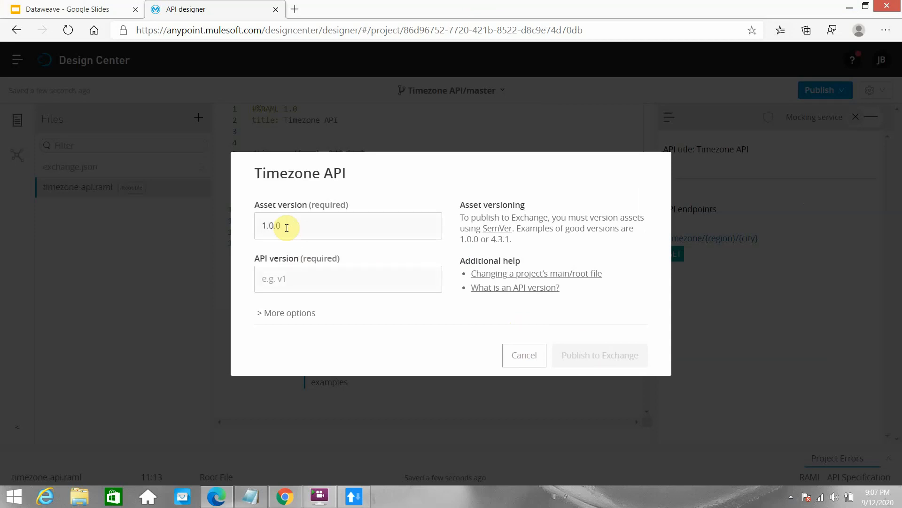
pyautogui.press('Tab')
pyautogui.write('v1')
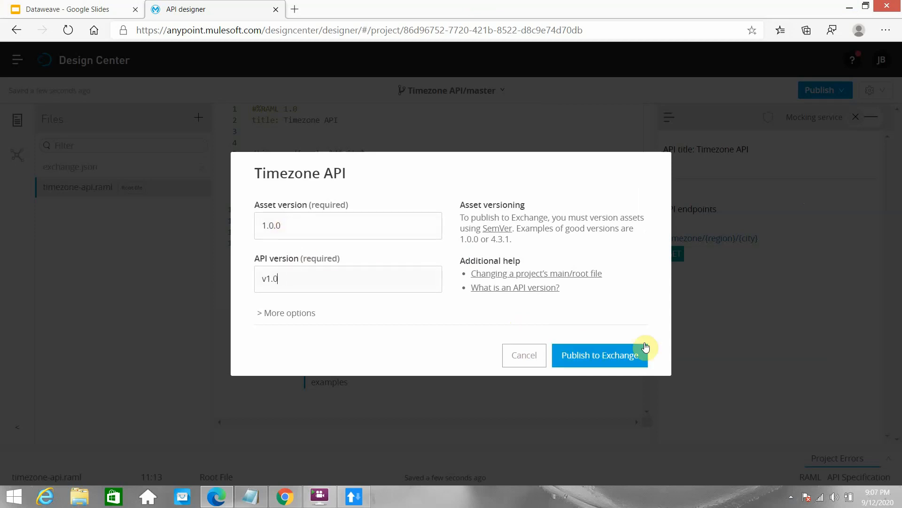
pyautogui.click(622, 358)
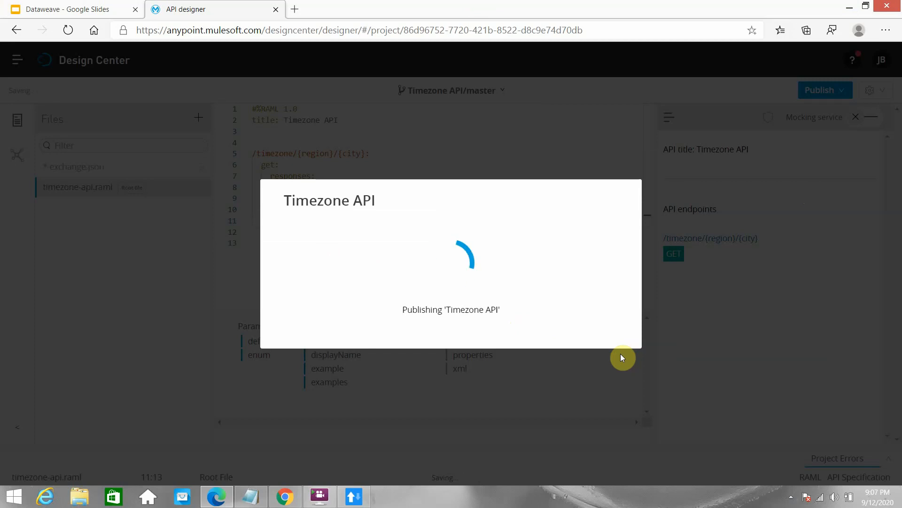
pyautogui.click(791, 497)
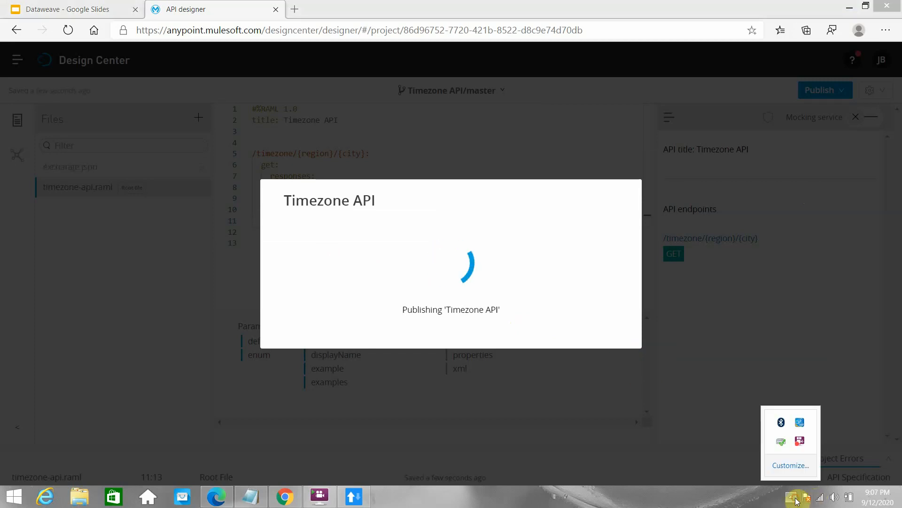
pyautogui.rightClick(799, 441)
pyautogui.click(808, 331)
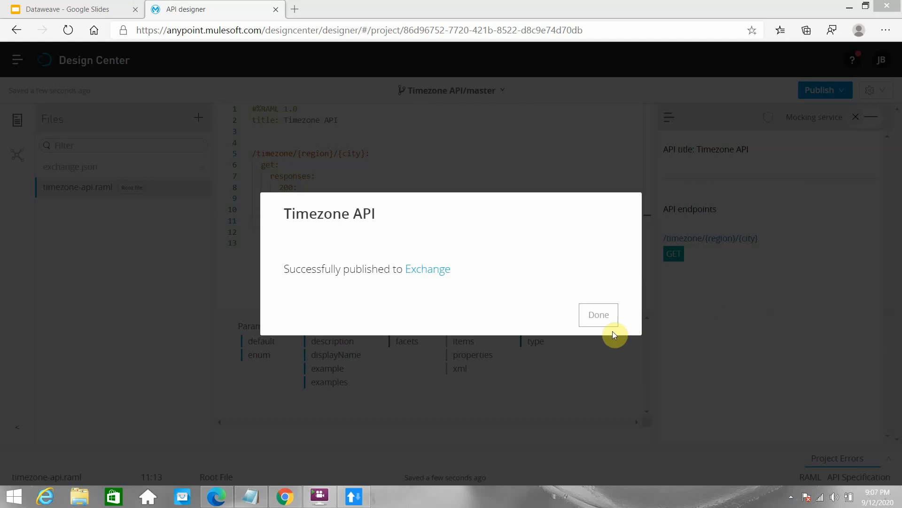
# - Close the publishing dialog and start managing an API from Exchange in API Manager
pyautogui.click(599, 324)
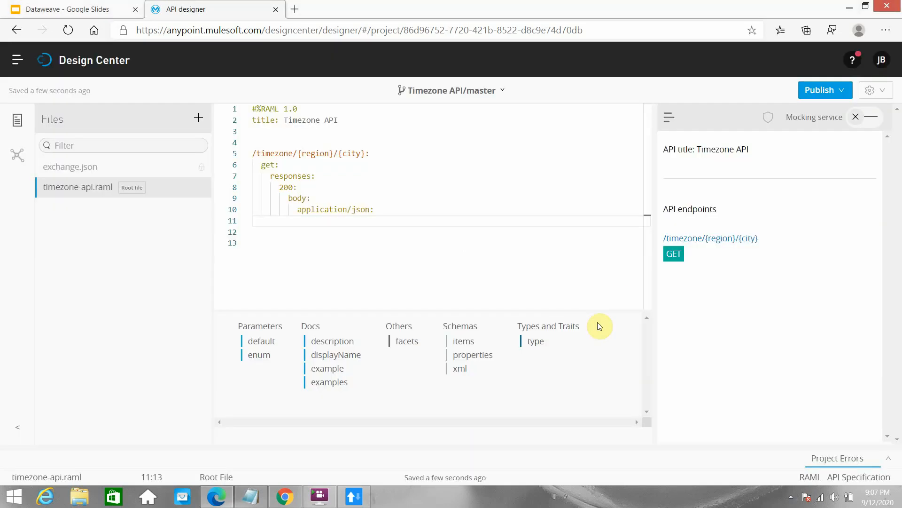
pyautogui.click(17, 60)
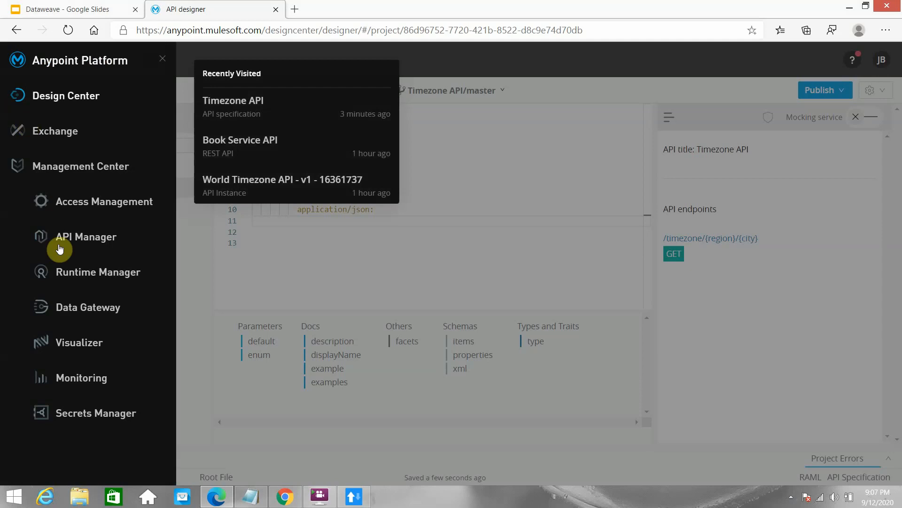
pyautogui.click(60, 249)
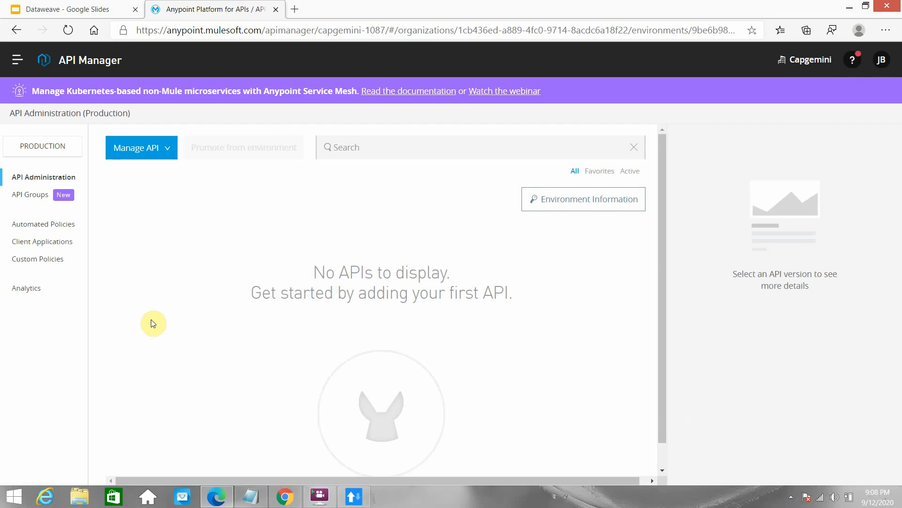
pyautogui.click(140, 150)
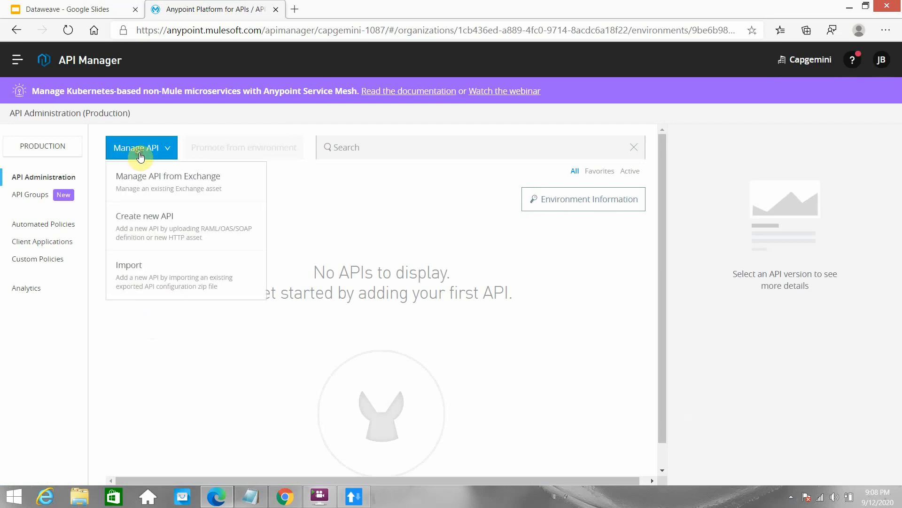
pyautogui.click(161, 183)
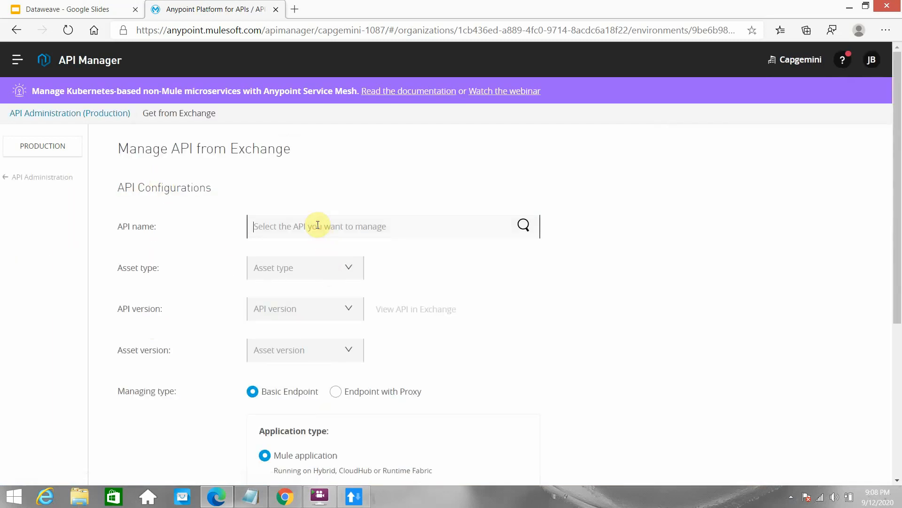
# - Find and choose Timezone API as the API to manage, with RAML/OAS as the asset type
pyautogui.write('time')
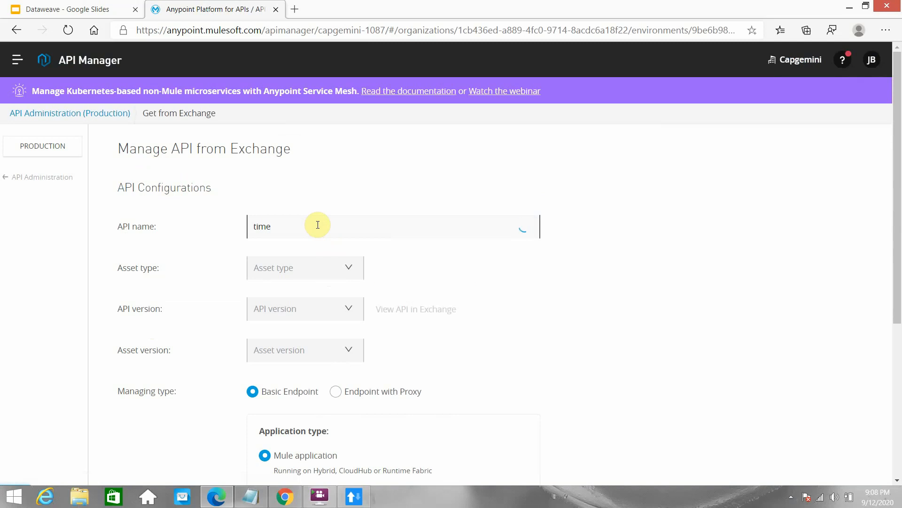
pyautogui.click(303, 250)
pyautogui.click(293, 268)
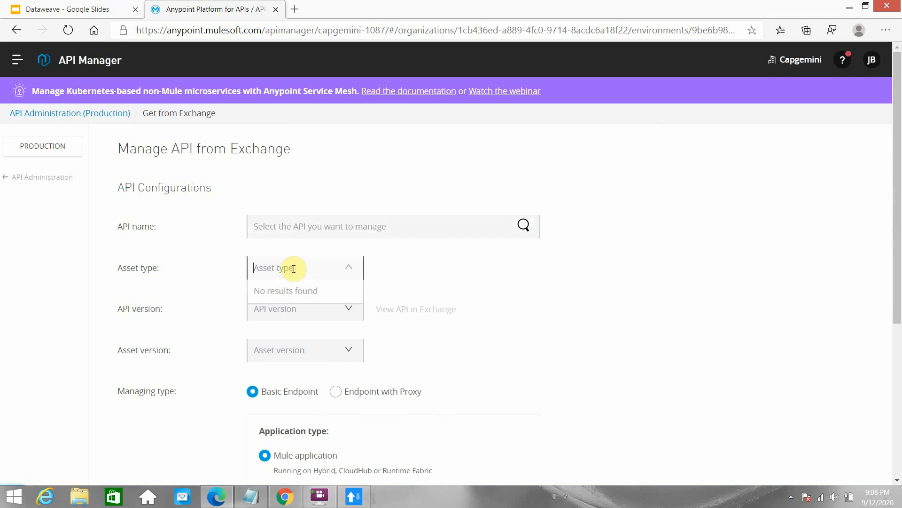
pyautogui.click(284, 294)
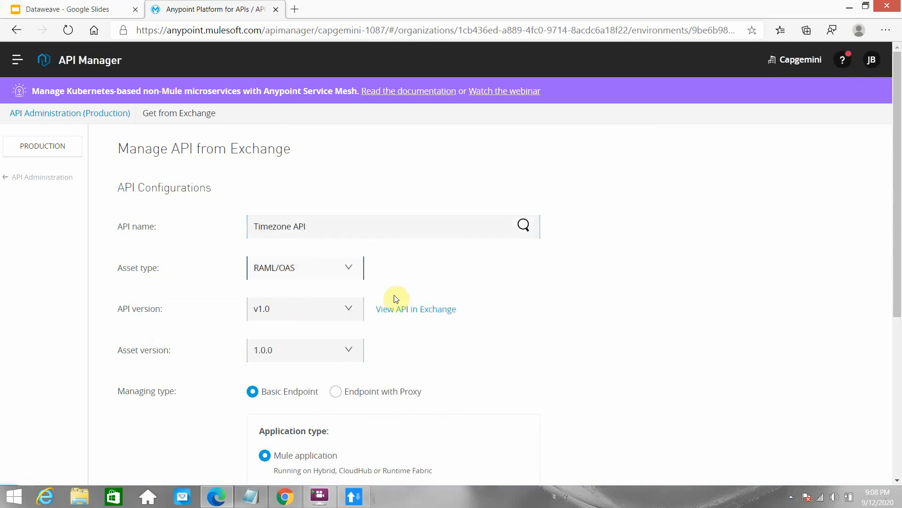
# - Set the managing type to Endpoint with Proxy and mark the API as managed using Mule 4 or above
pyautogui.scroll(-5, 396, 298)
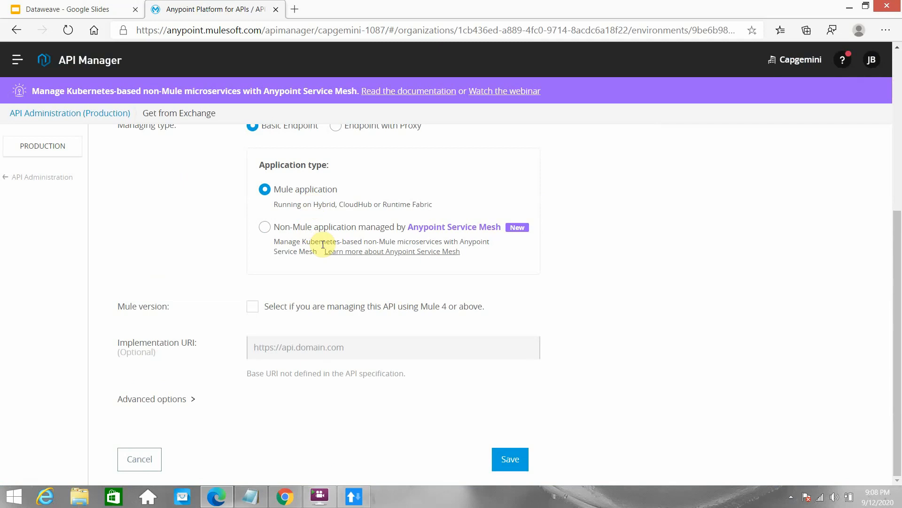
pyautogui.scroll(2, 409, 263)
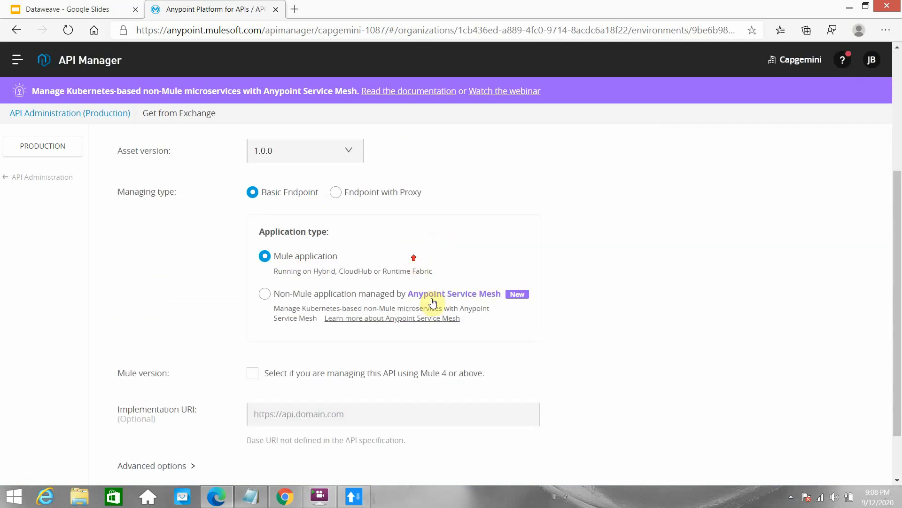
pyautogui.click(336, 193)
pyautogui.scroll(-2, 376, 239)
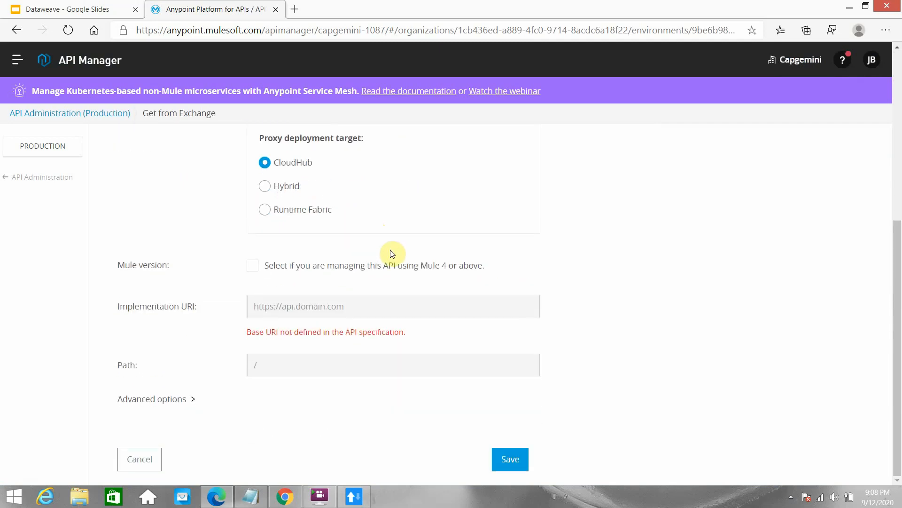
pyautogui.click(253, 265)
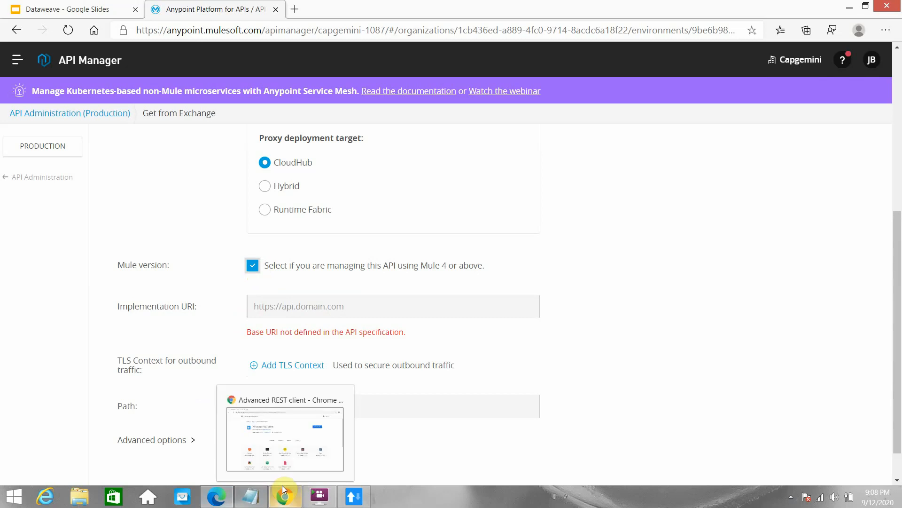
# - Switch to the Dataweave presentation and view slide 2 with the Non MuleSoft Rest API diagram
pyautogui.click(70, 8)
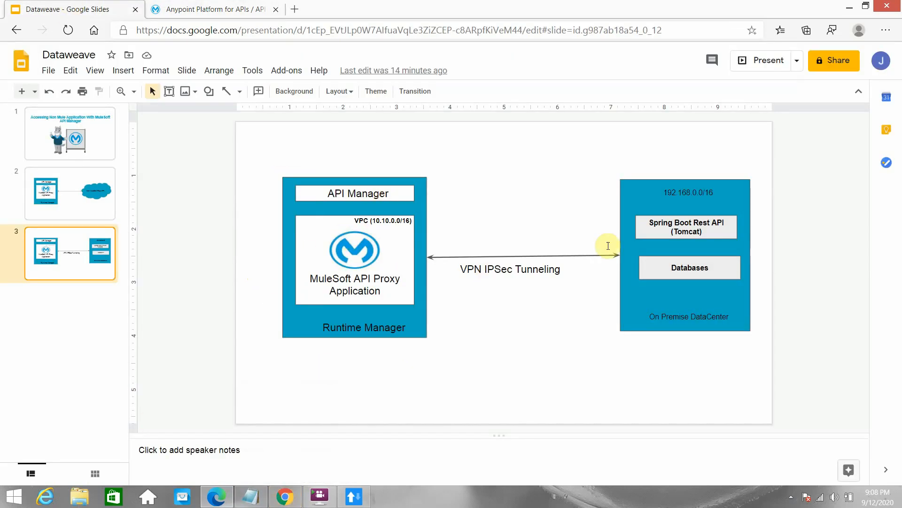
pyautogui.click(70, 197)
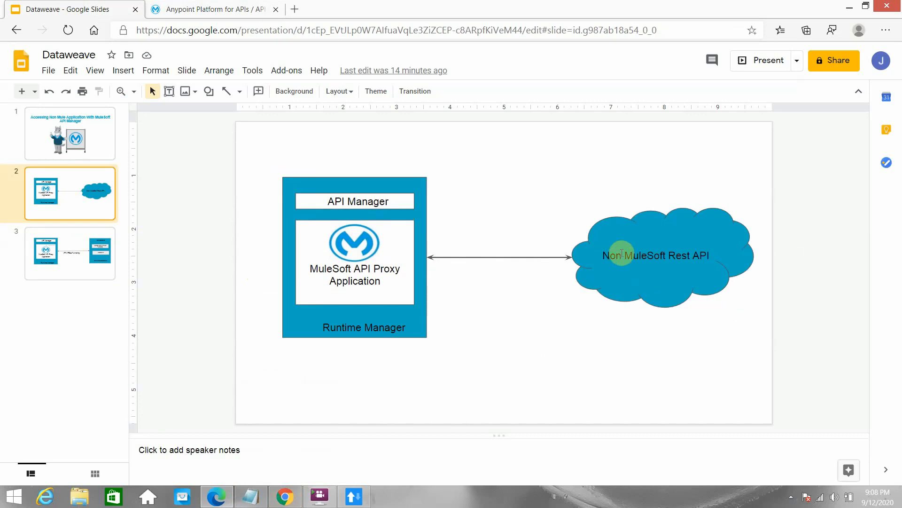
pyautogui.click(352, 499)
pyautogui.click(407, 72)
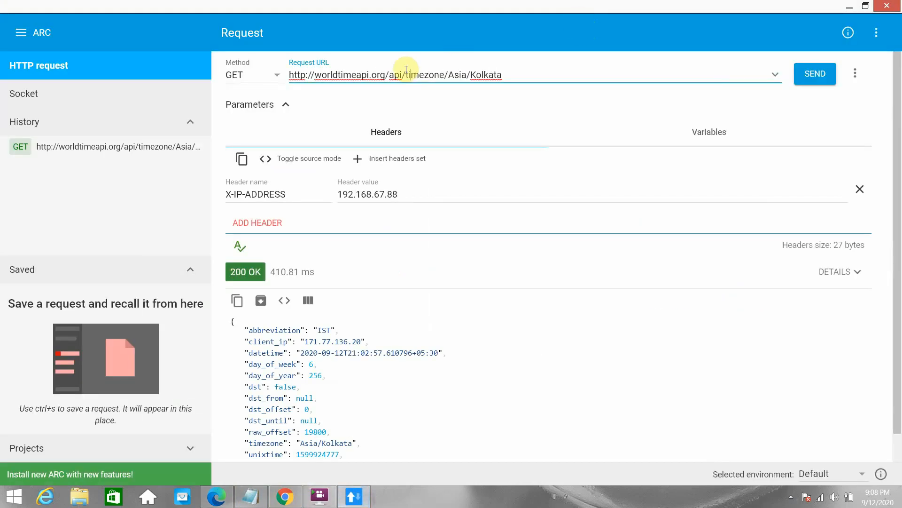
pyautogui.moveTo(405, 75); pyautogui.dragTo(294, 75)
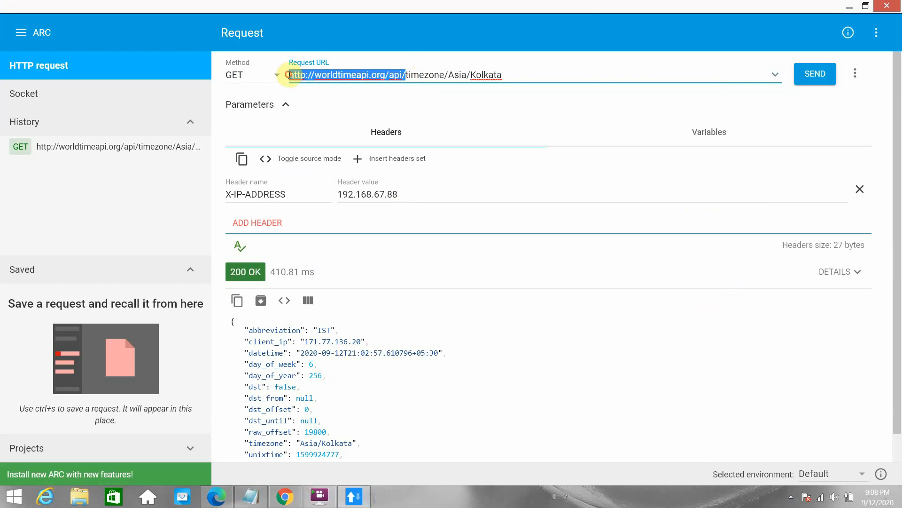
pyautogui.click(850, 7)
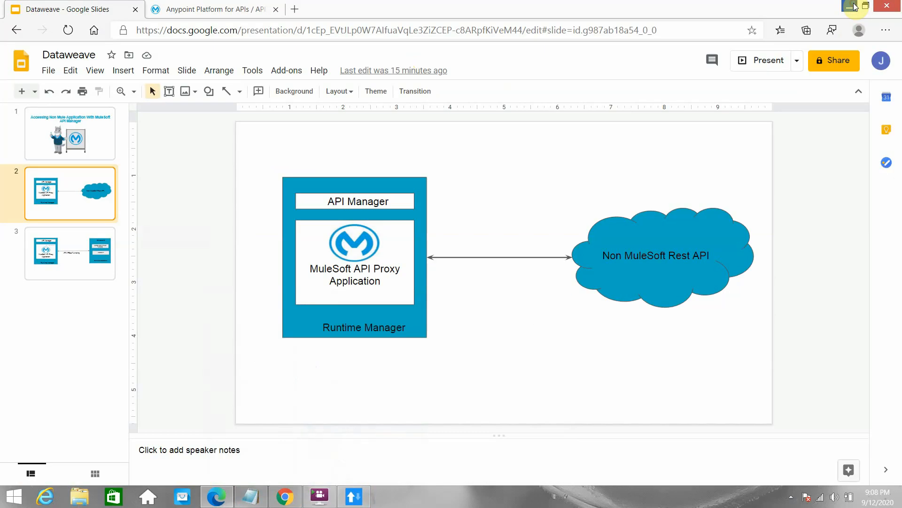
pyautogui.click(284, 496)
pyautogui.click(884, 433)
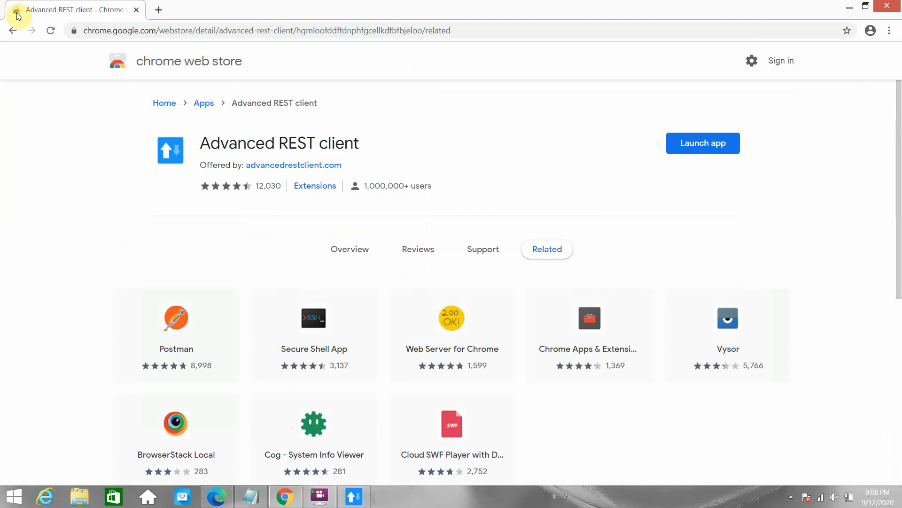
pyautogui.click(882, 5)
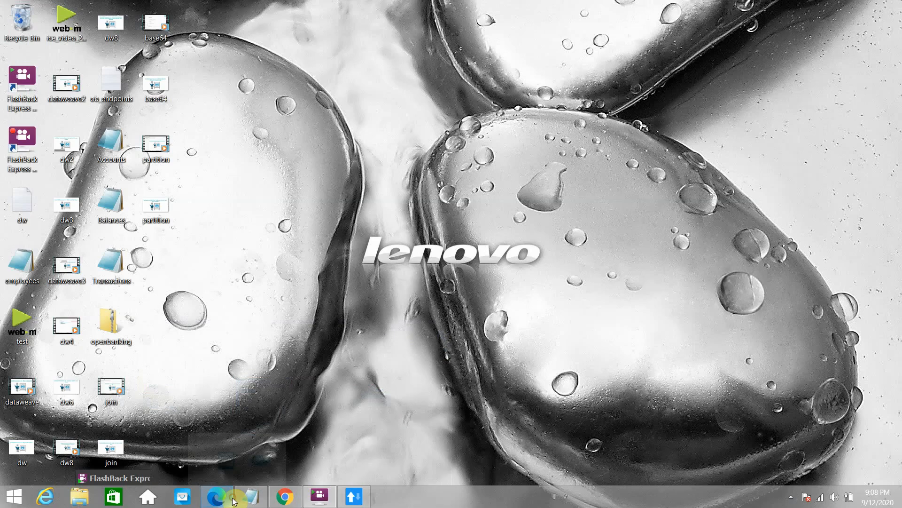
pyautogui.click(295, 499)
pyautogui.click(295, 500)
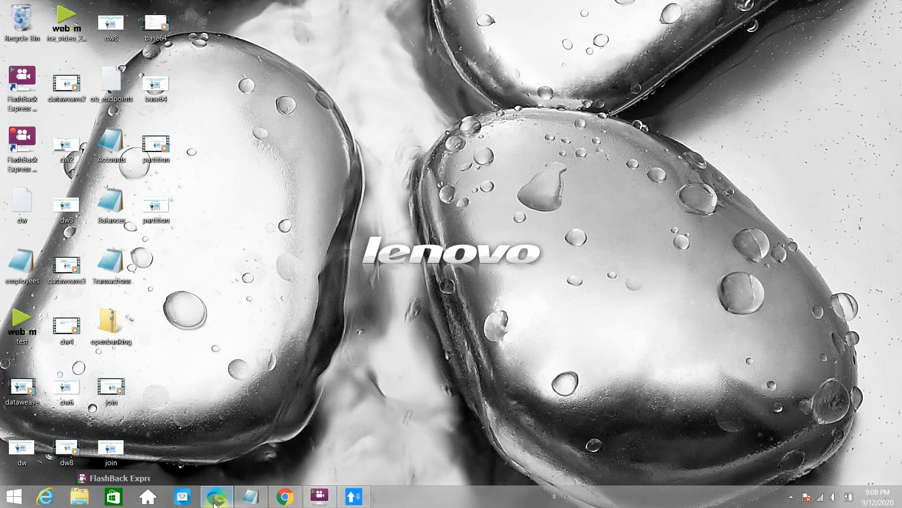
pyautogui.click(217, 496)
pyautogui.click(200, 9)
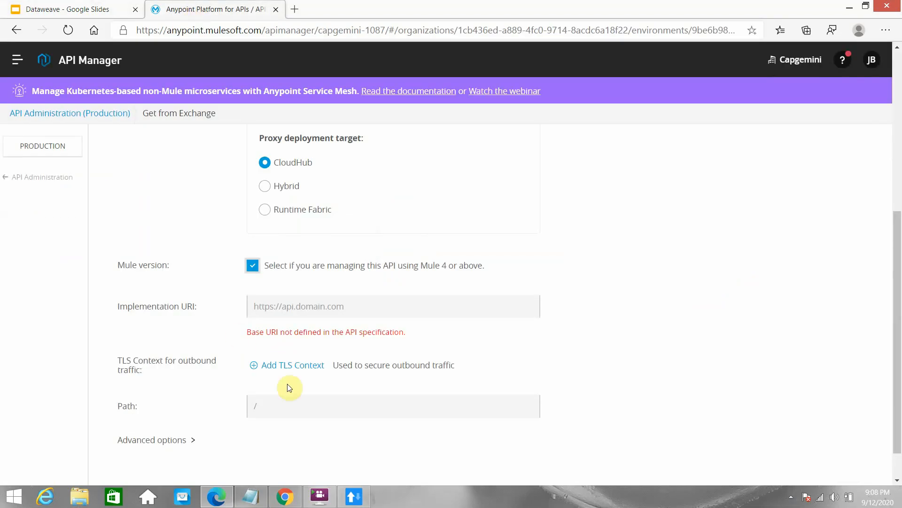
pyautogui.click(288, 301)
pyautogui.write('http://worldtimeapi.org/api/')
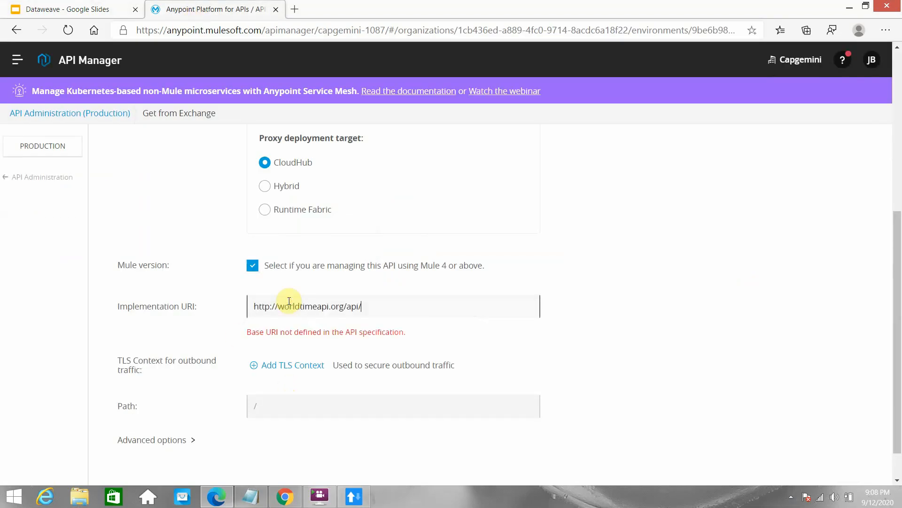
# - Expand the proxy's advanced options, review the whole configuration and save the managed API
pyautogui.scroll(-1, 179, 372)
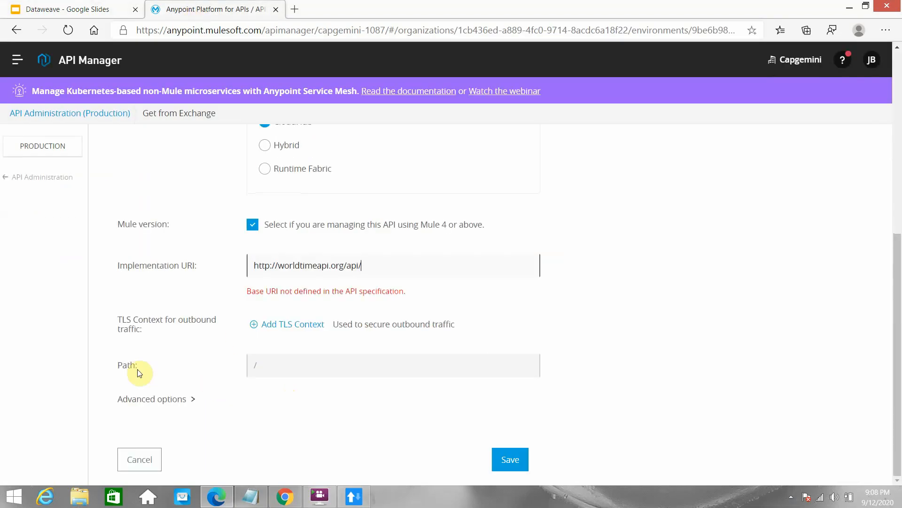
pyautogui.click(149, 398)
pyautogui.scroll(-6, 219, 380)
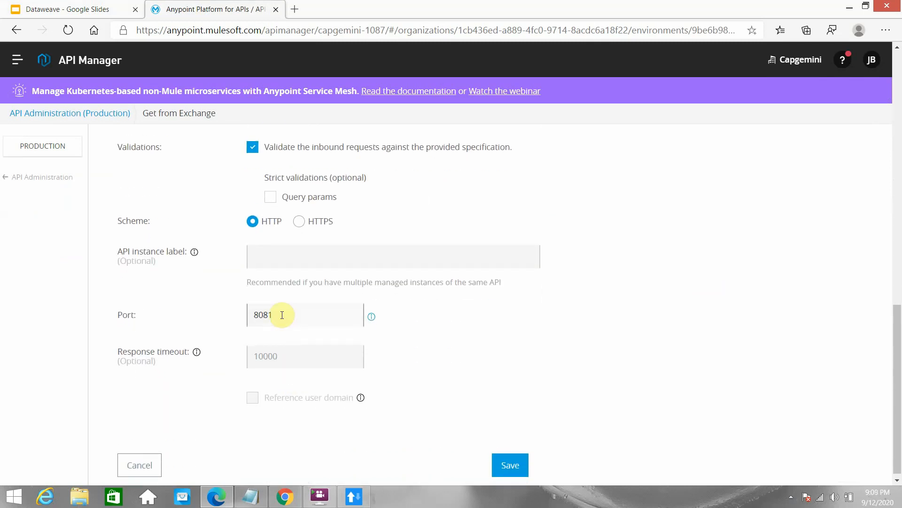
pyautogui.scroll(5, 282, 315)
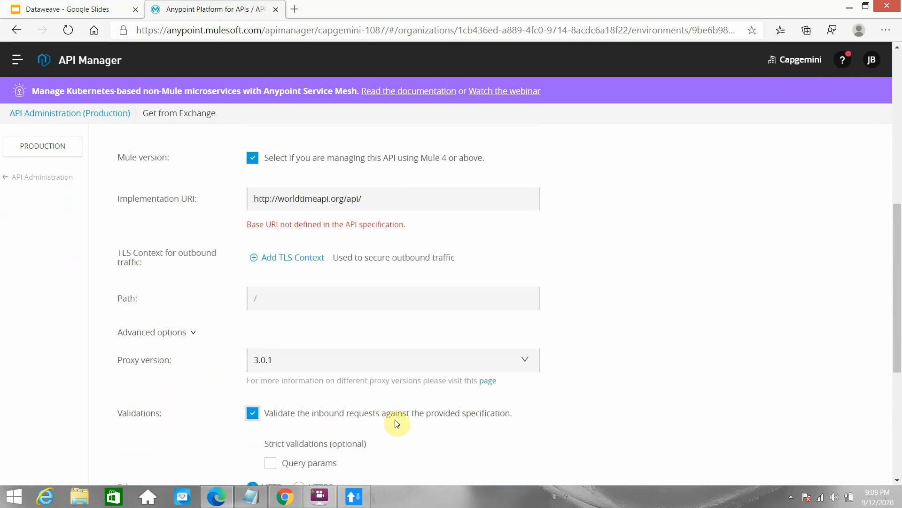
pyautogui.scroll(4, 252, 414)
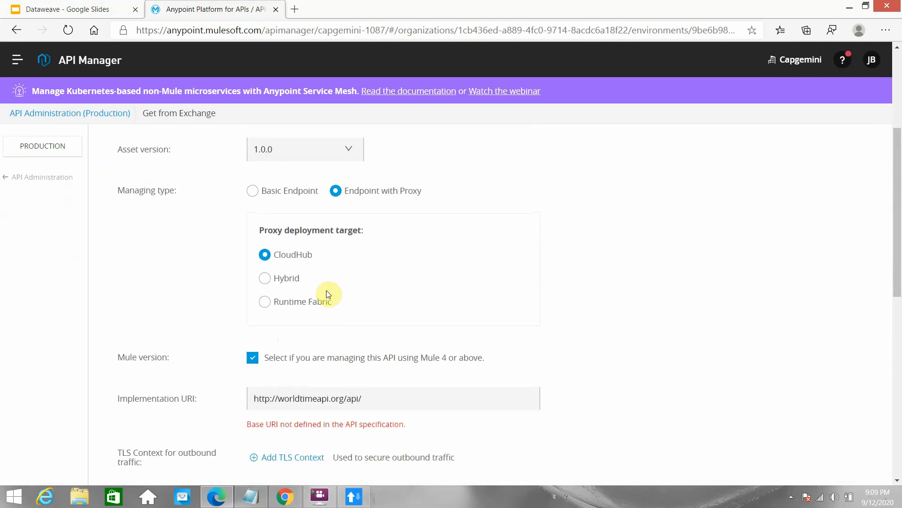
pyautogui.scroll(-8, 358, 319)
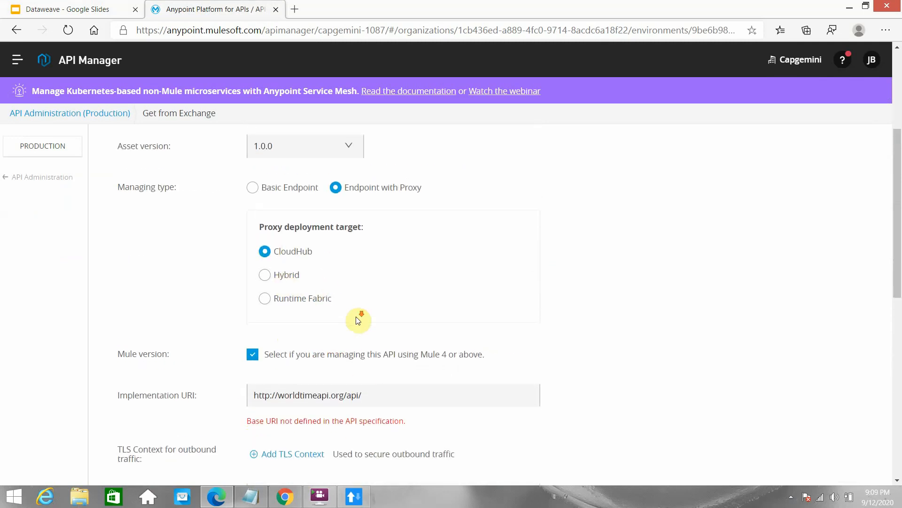
pyautogui.scroll(-1, 359, 319)
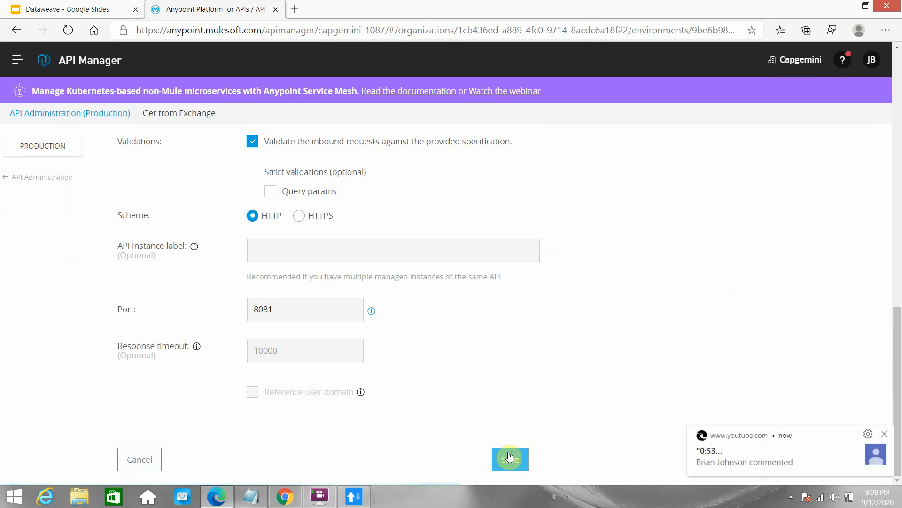
pyautogui.click(509, 456)
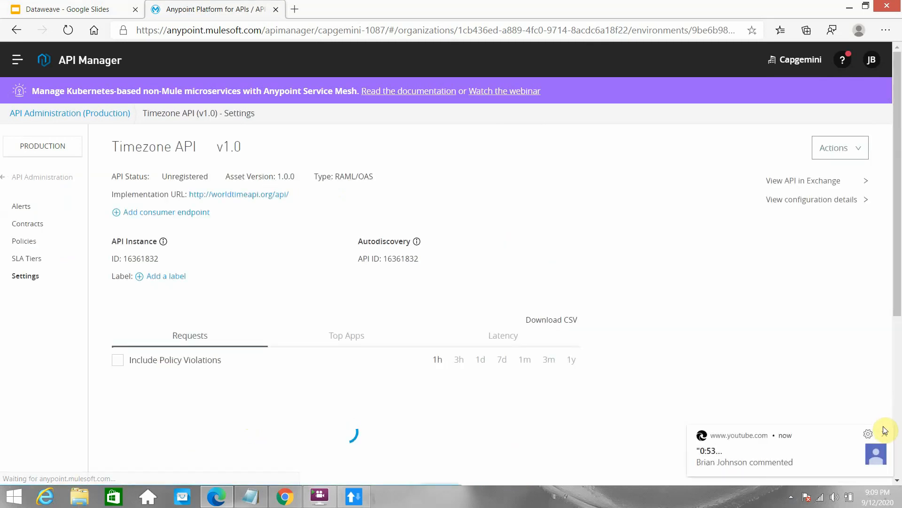
# - Set the runtime version to 4.3.0 in the Timezone API's deployment configuration
pyautogui.scroll(-5, 439, 359)
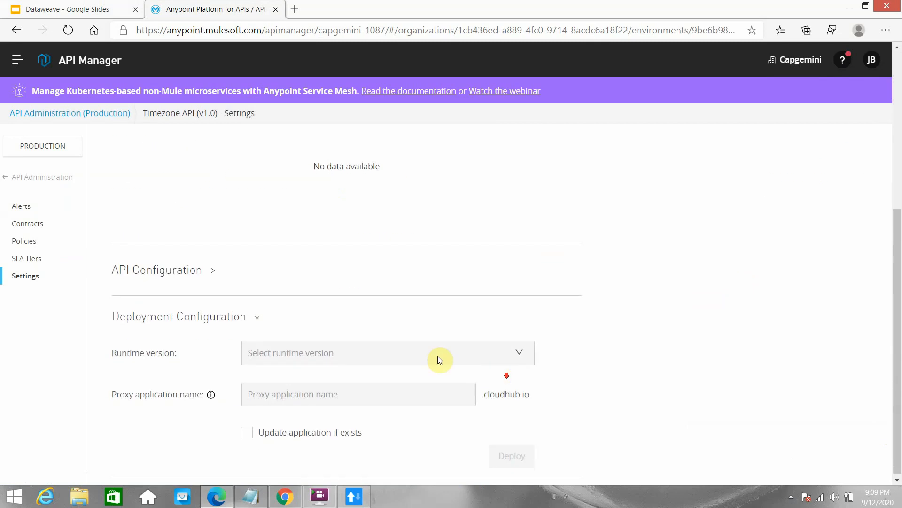
pyautogui.click(432, 356)
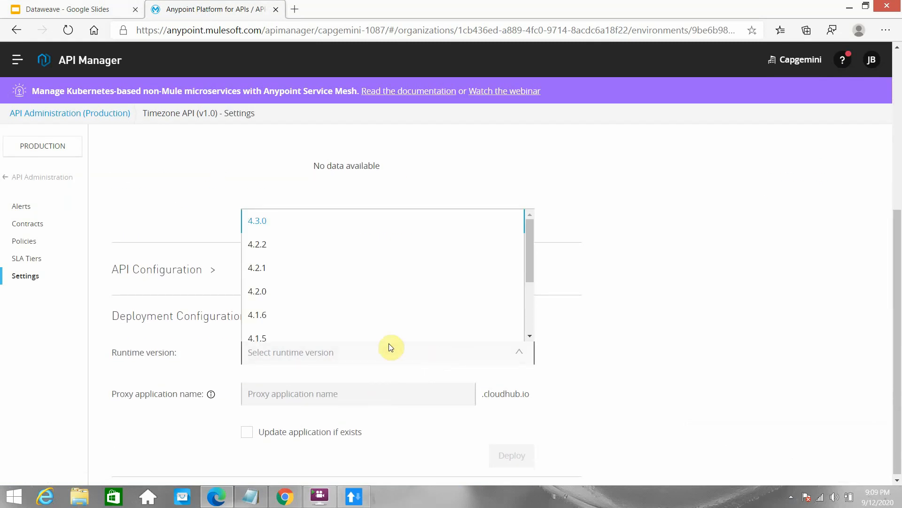
pyautogui.scroll(-2, 292, 325)
pyautogui.scroll(2, 291, 324)
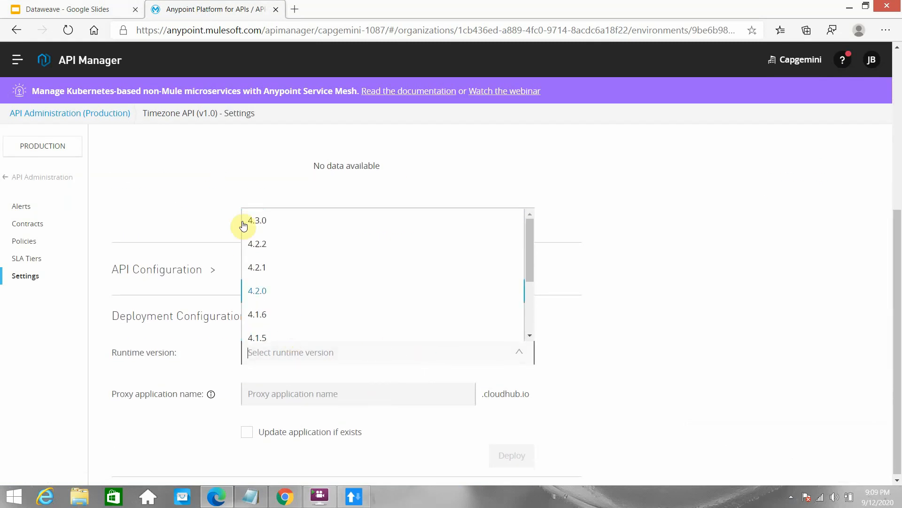
pyautogui.click(256, 220)
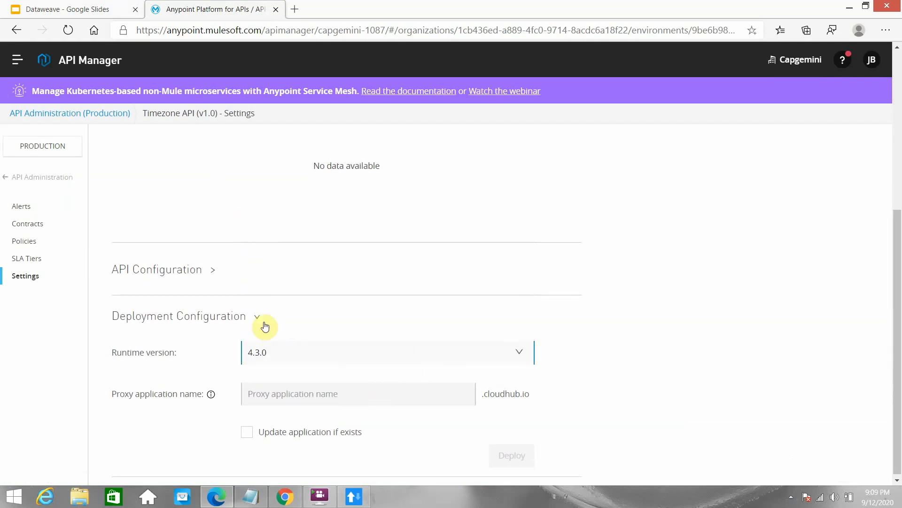
# - Name the proxy application timezone-proxy-api and enable updating the application if it exists
pyautogui.click(326, 397)
pyautogui.write('time')
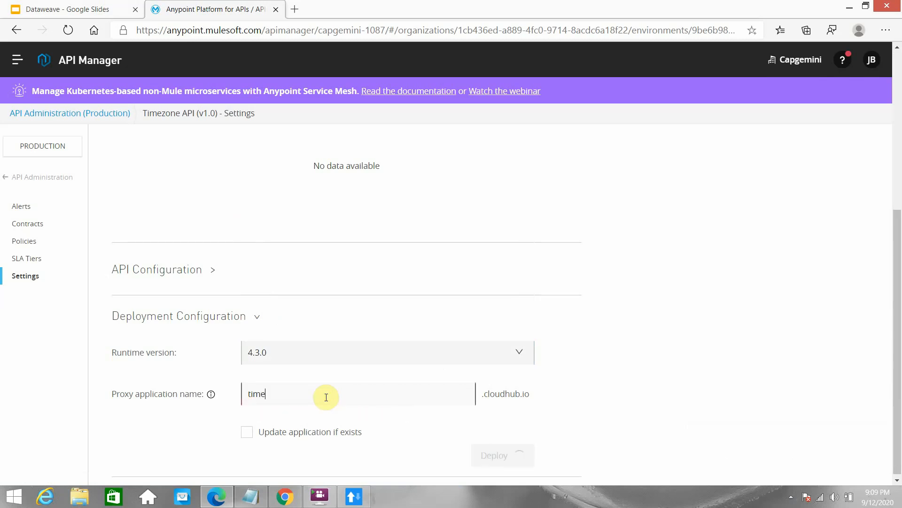
pyautogui.write('zone-prox-api')
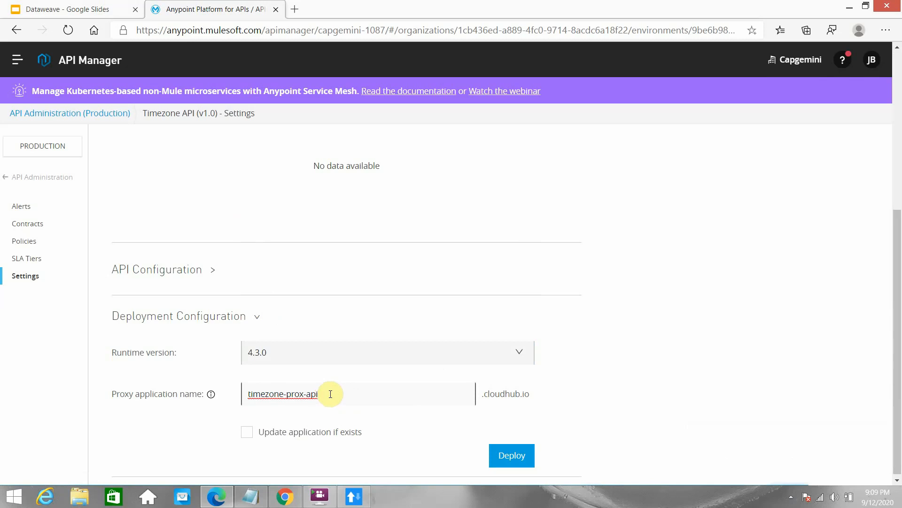
pyautogui.click(247, 429)
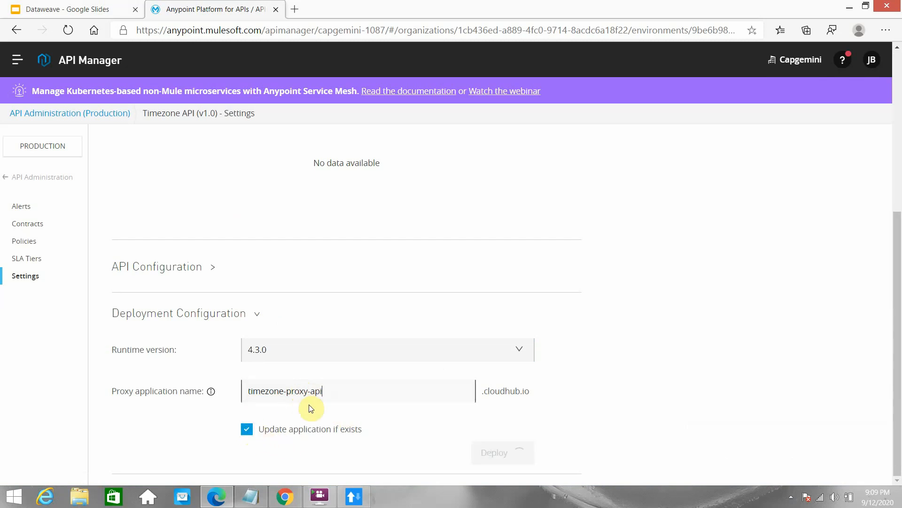
# - Review the Timezone API settings, deploy the proxy to CloudHub and dismiss the deployment progress dialog
pyautogui.scroll(5, 355, 384)
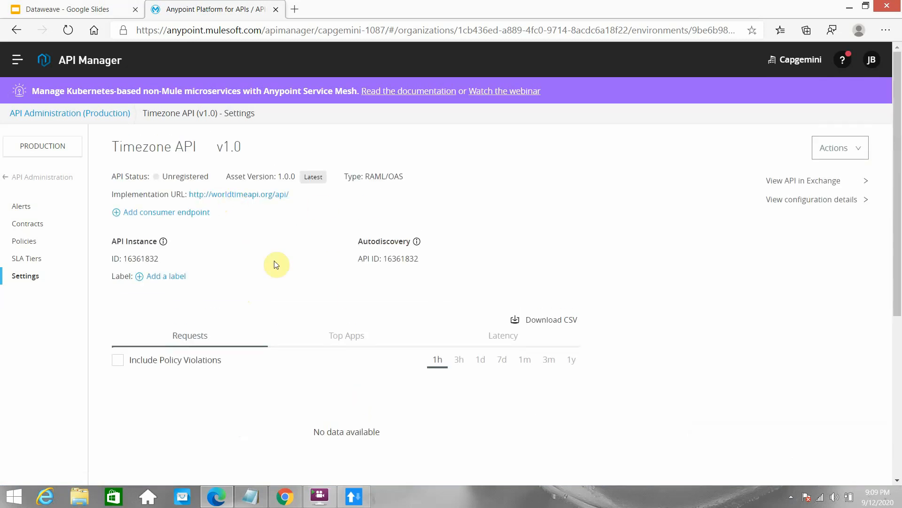
pyautogui.scroll(-5, 381, 301)
pyautogui.scroll(4, 366, 317)
pyautogui.scroll(1, 350, 318)
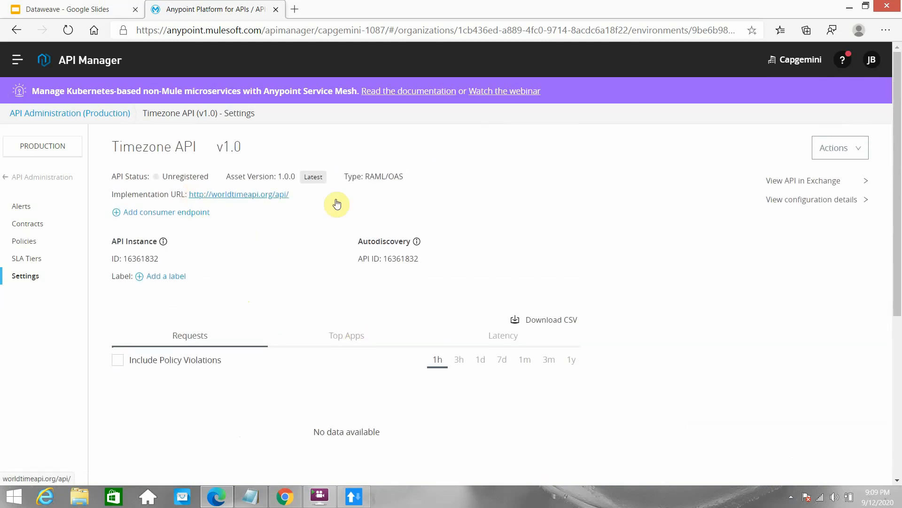
pyautogui.scroll(-5, 346, 417)
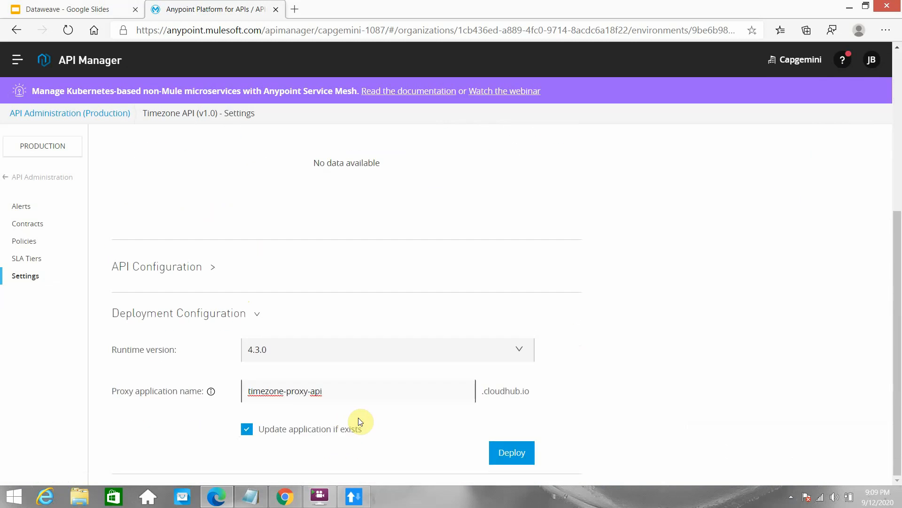
pyautogui.click(519, 454)
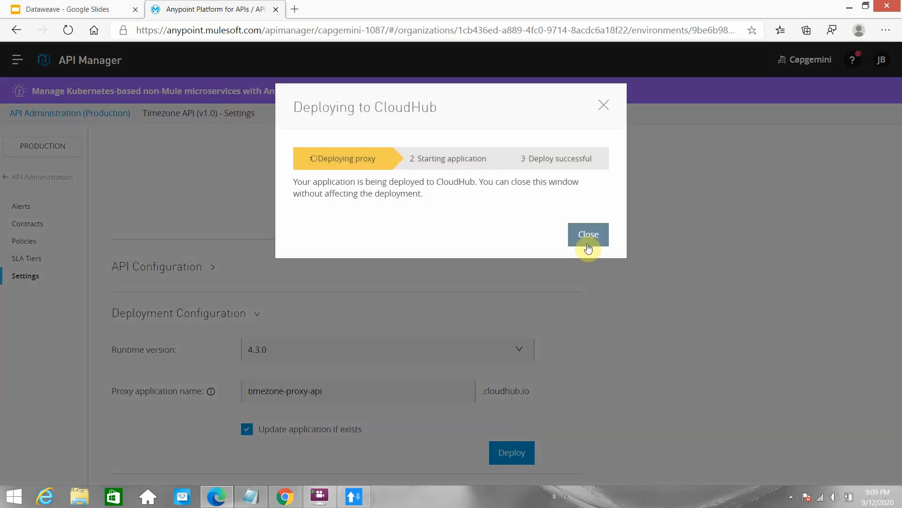
pyautogui.click(588, 235)
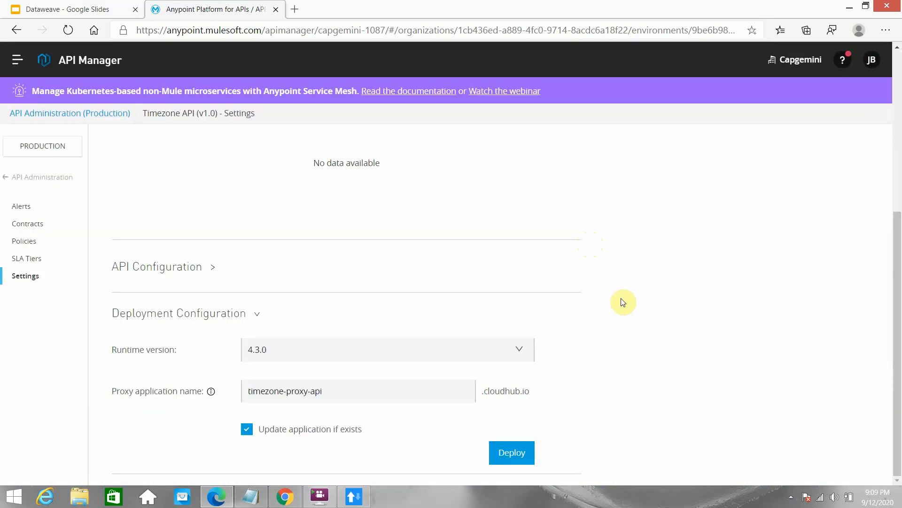
# - Go to Runtime Manager to view the deployed applications
pyautogui.click(13, 65)
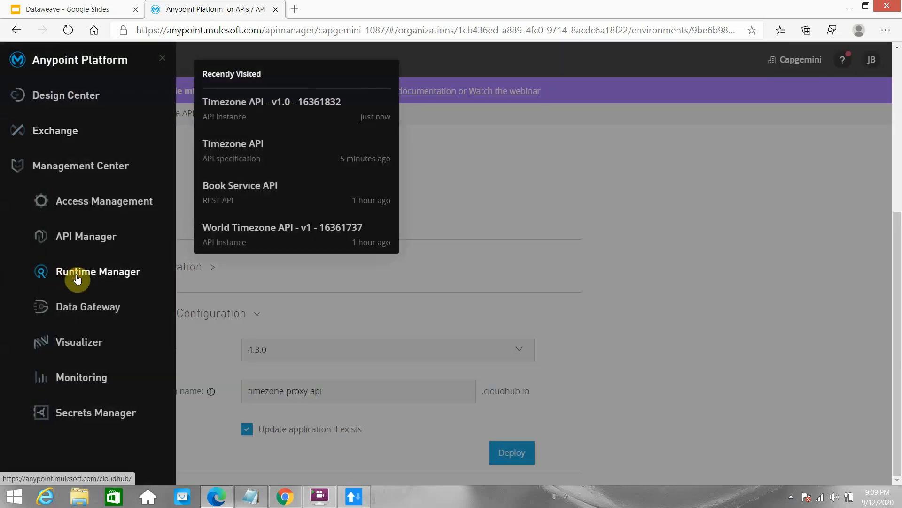
pyautogui.click(75, 275)
pyautogui.click(791, 497)
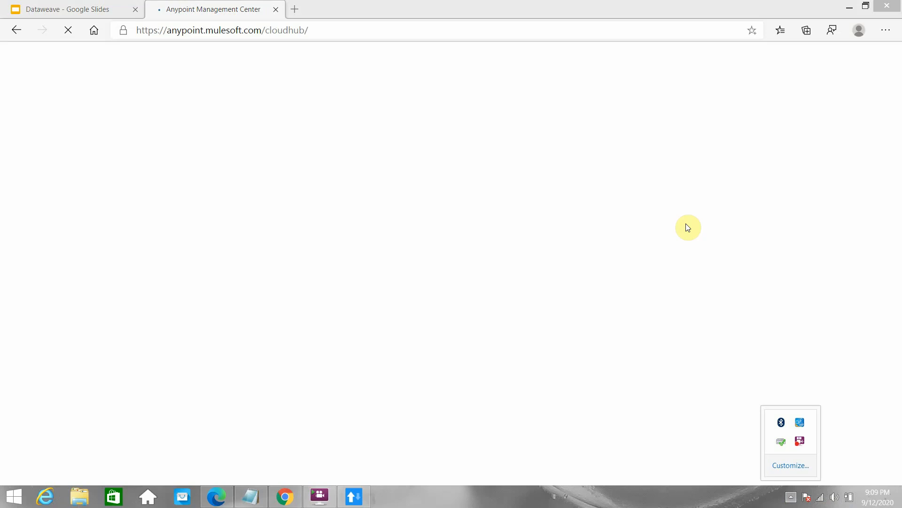
pyautogui.click(688, 228)
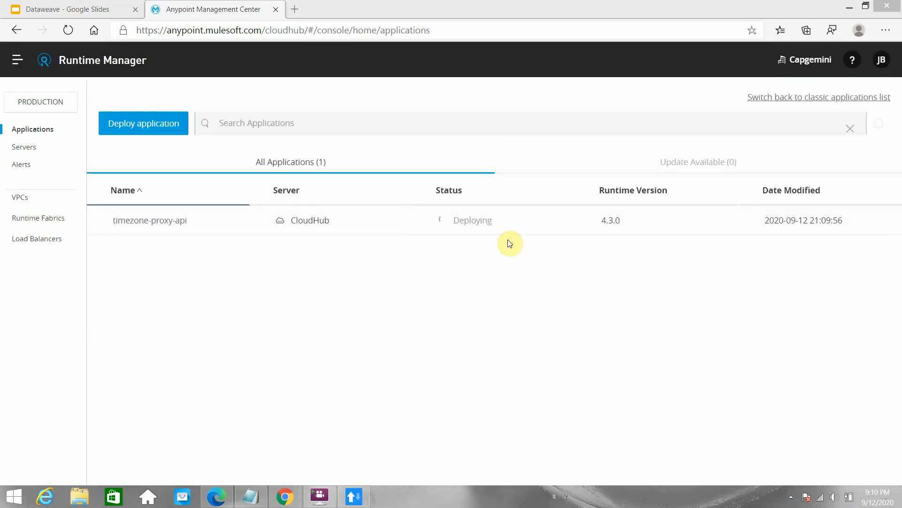
pyautogui.click(792, 497)
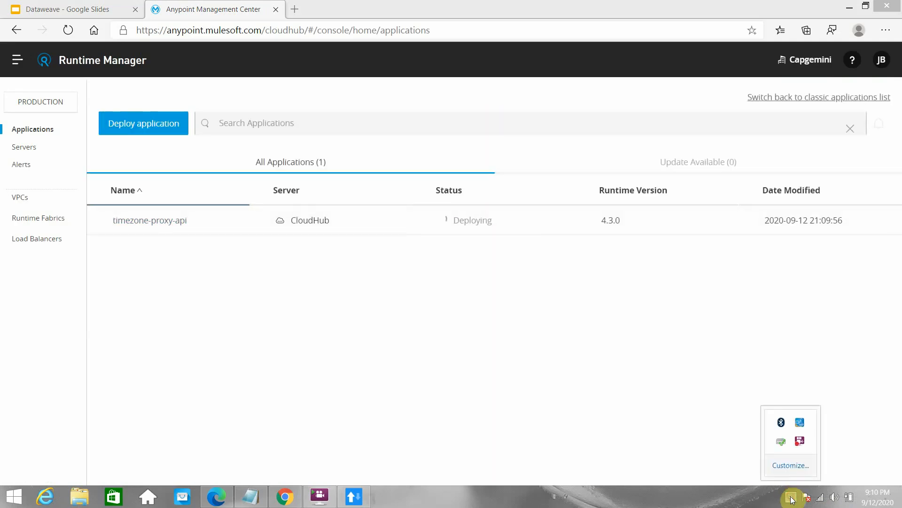
pyautogui.rightClick(801, 442)
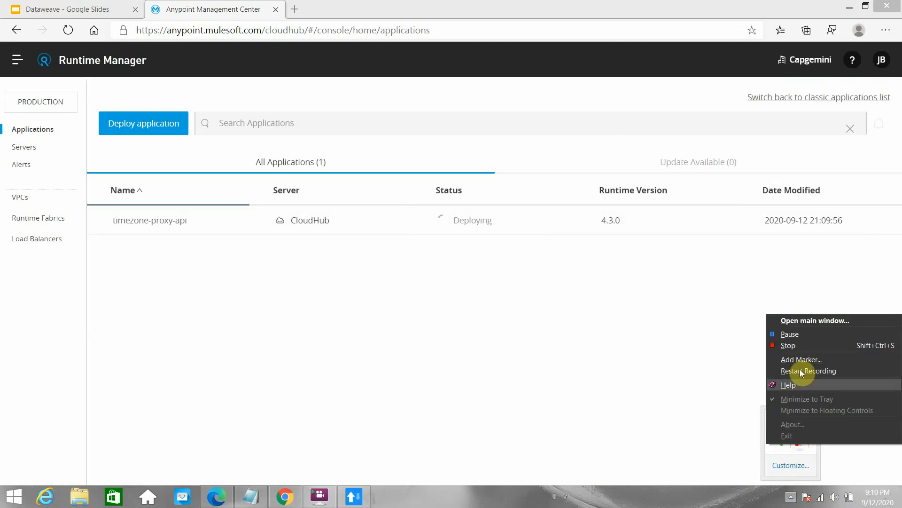
pyautogui.click(794, 334)
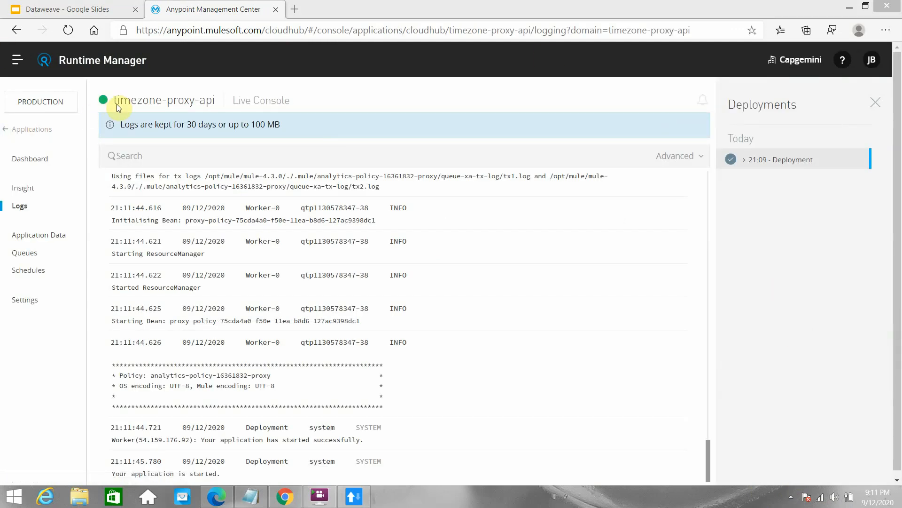
# - Return from the logs to the applications list, show the timezone-proxy-api details and copy its app URL
pyautogui.moveTo(115, 100); pyautogui.dragTo(227, 108)
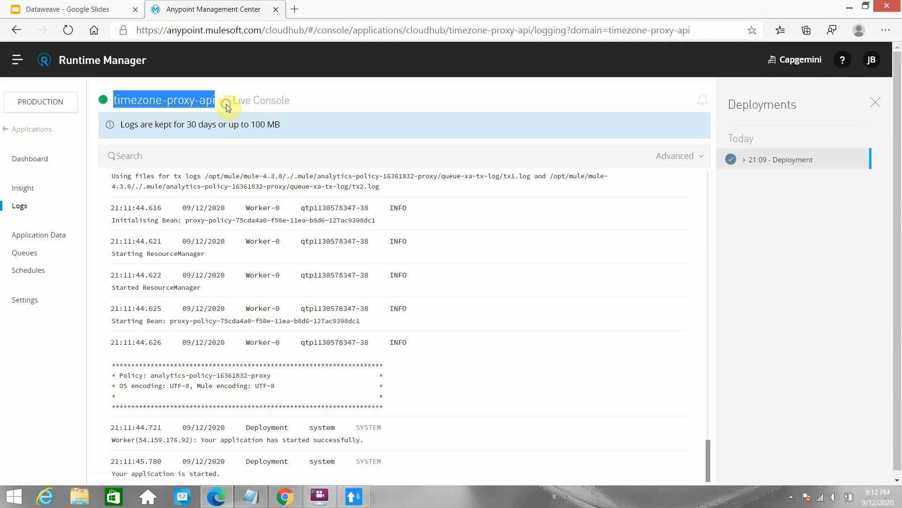
pyautogui.click(29, 133)
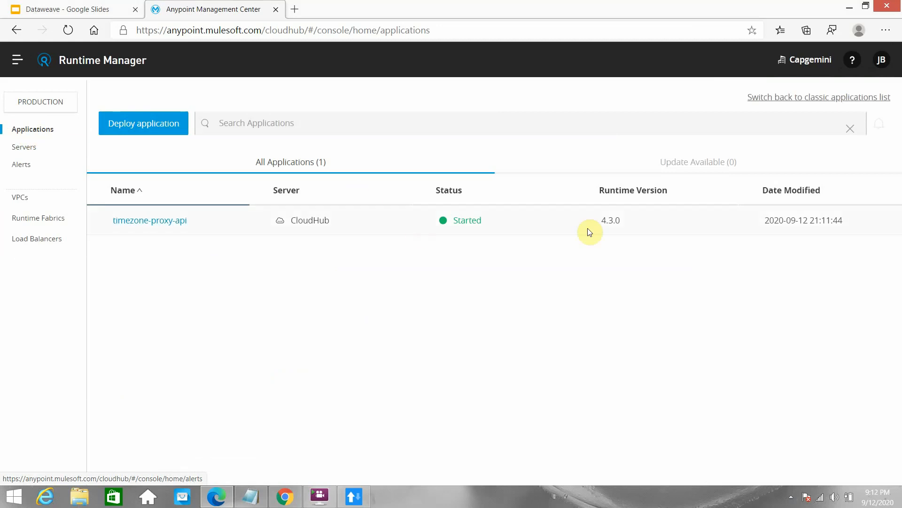
pyautogui.click(528, 224)
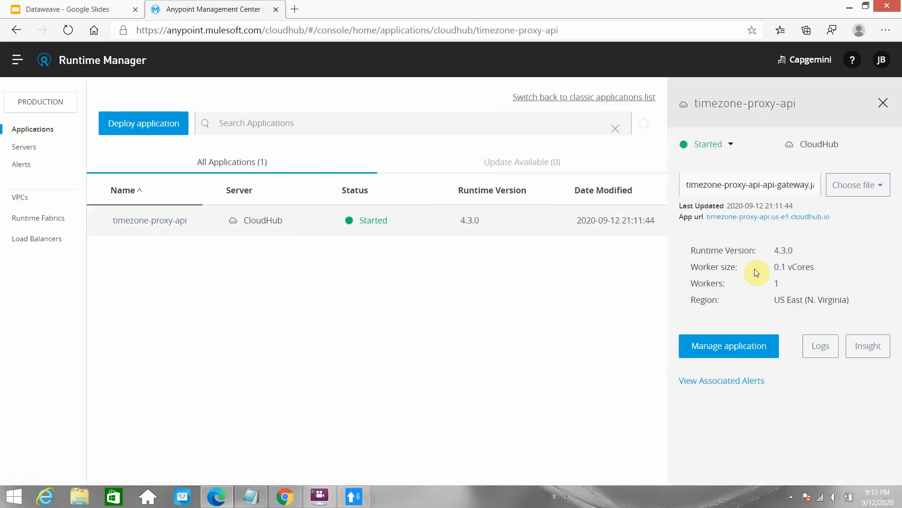
pyautogui.moveTo(833, 218); pyautogui.dragTo(706, 220)
pyautogui.hotkey('ctrl', 'c')
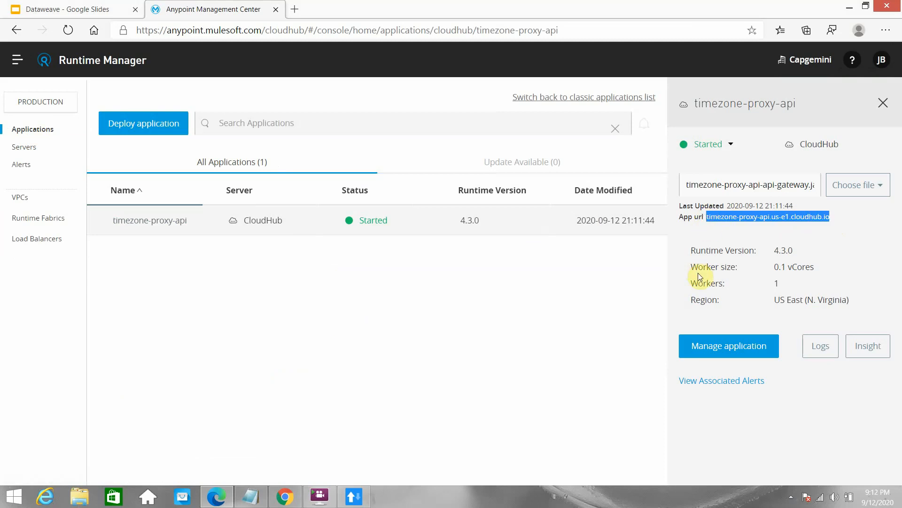
pyautogui.click(361, 496)
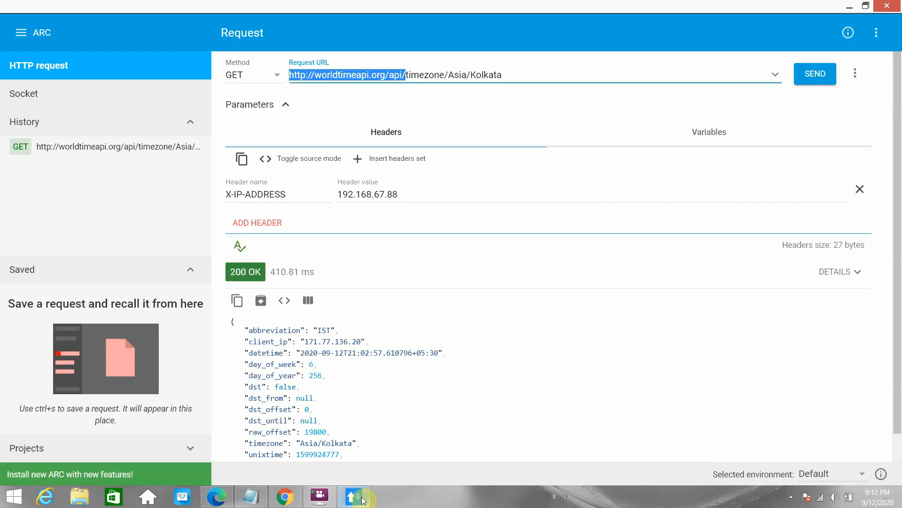
pyautogui.click(300, 76)
pyautogui.click(291, 75)
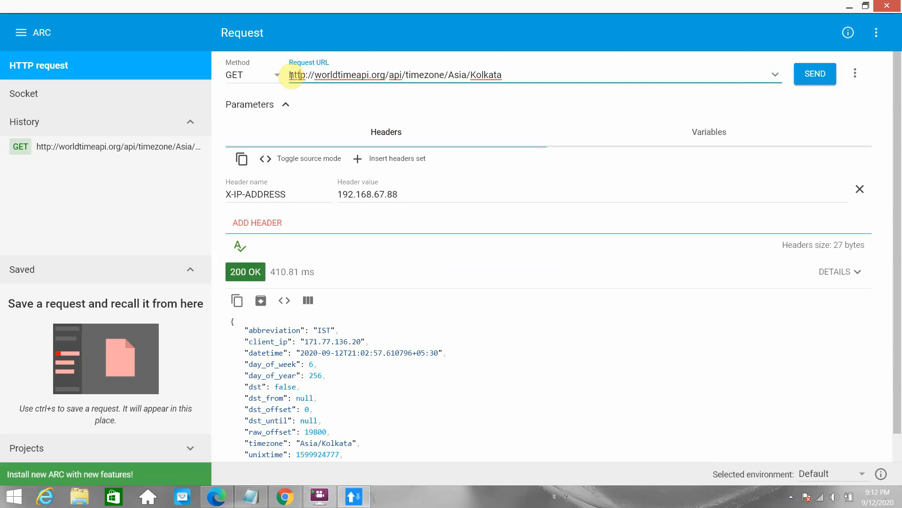
pyautogui.moveTo(291, 75); pyautogui.dragTo(395, 77)
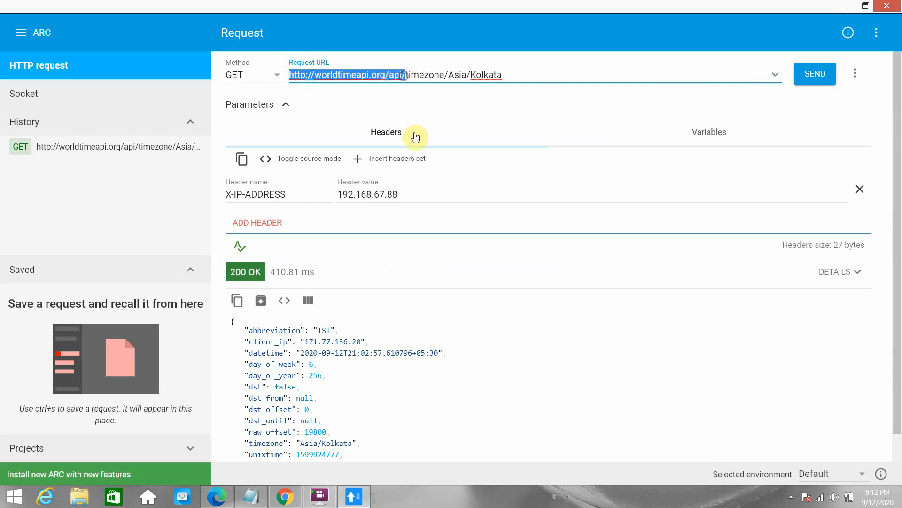
pyautogui.press('BackSpace')
pyautogui.hotkey('ctrl', 'v')
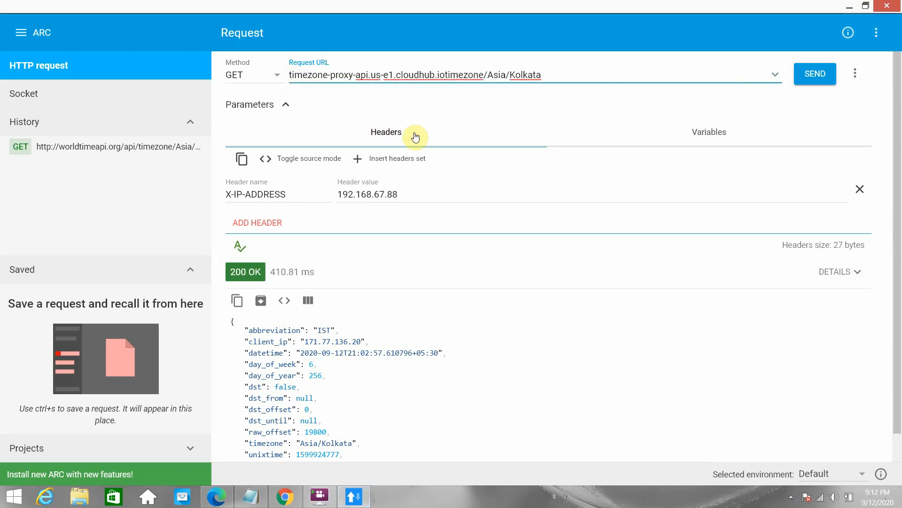
pyautogui.write('/')
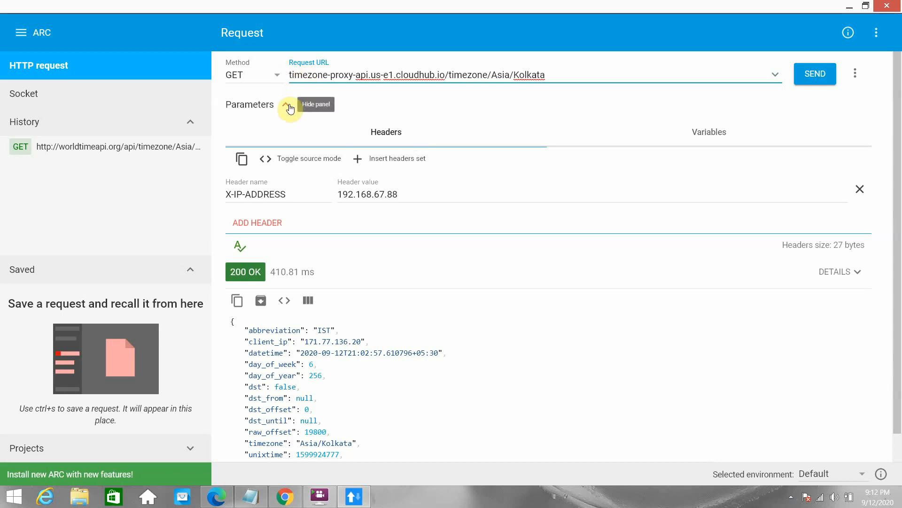
pyautogui.write('http://')
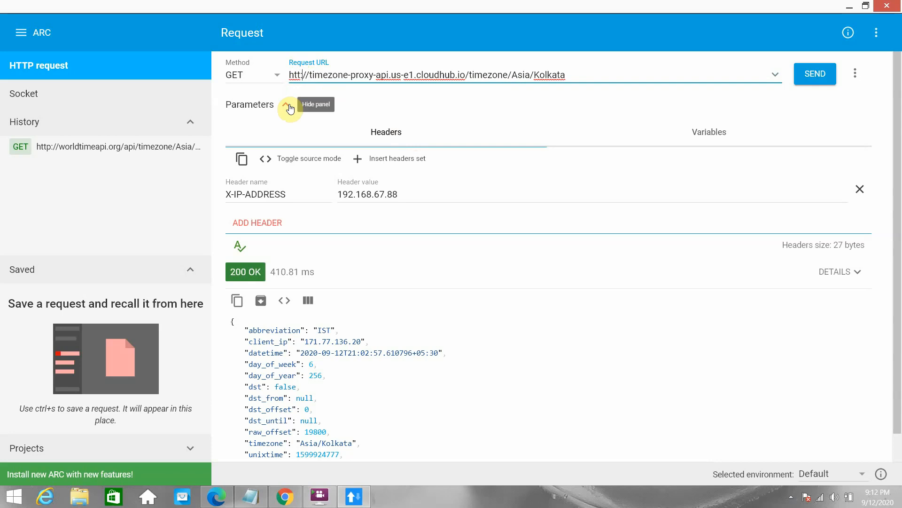
pyautogui.write('p:')
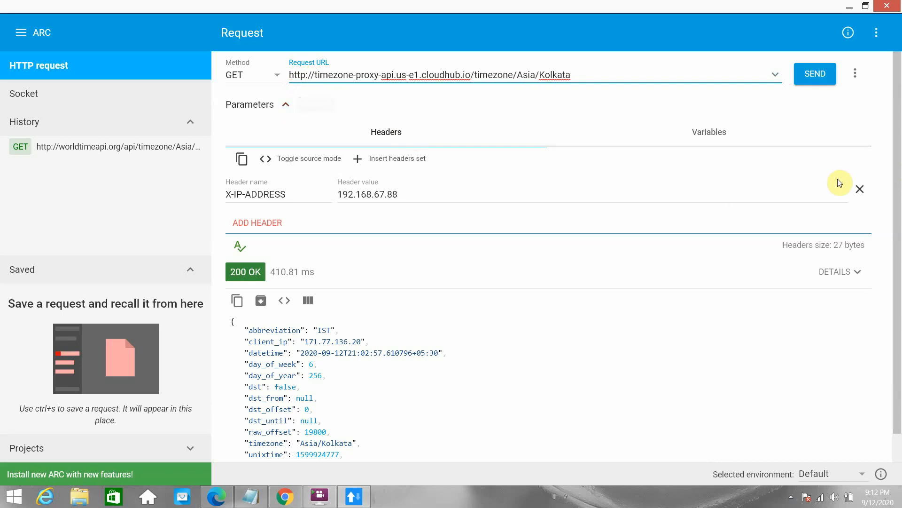
# - Send the GET request to the proxy and review the JSON response and the X-IP-ADDRESS header
pyautogui.click(808, 76)
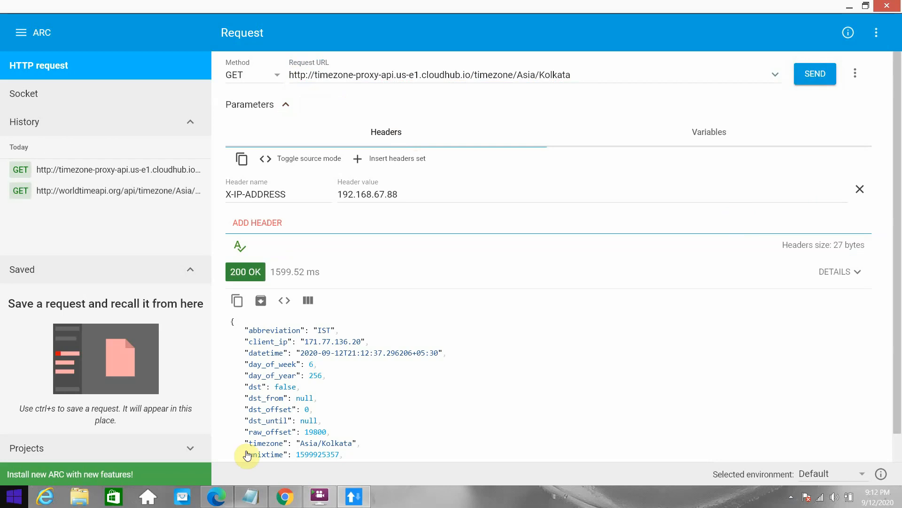
pyautogui.scroll(-1, 303, 218)
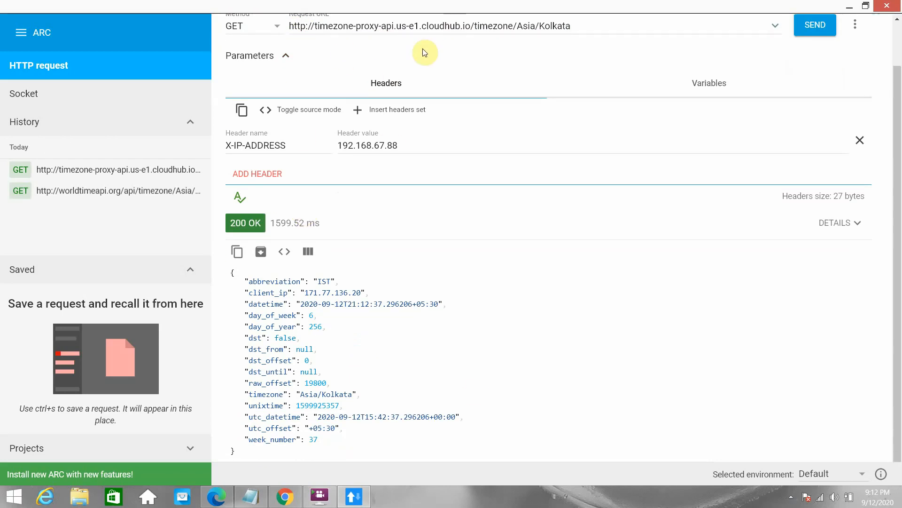
pyautogui.scroll(1, 389, 328)
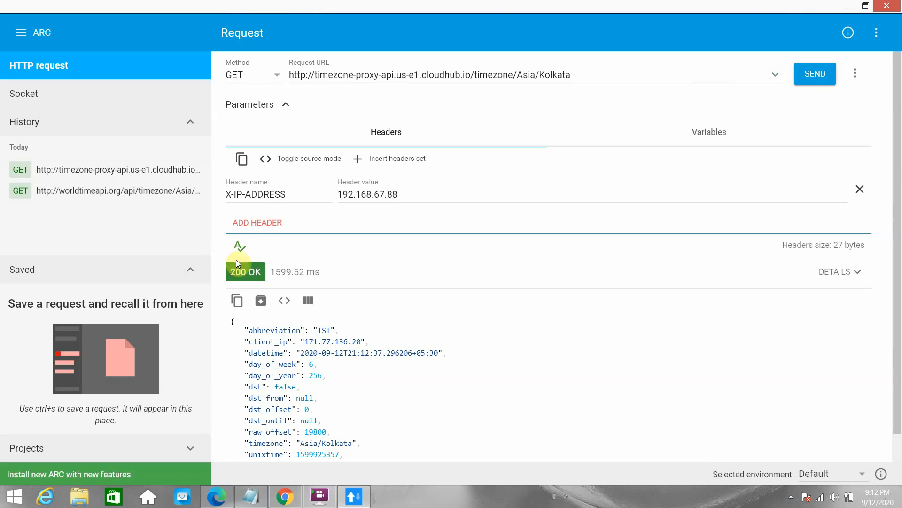
pyautogui.moveTo(226, 193); pyautogui.dragTo(298, 193)
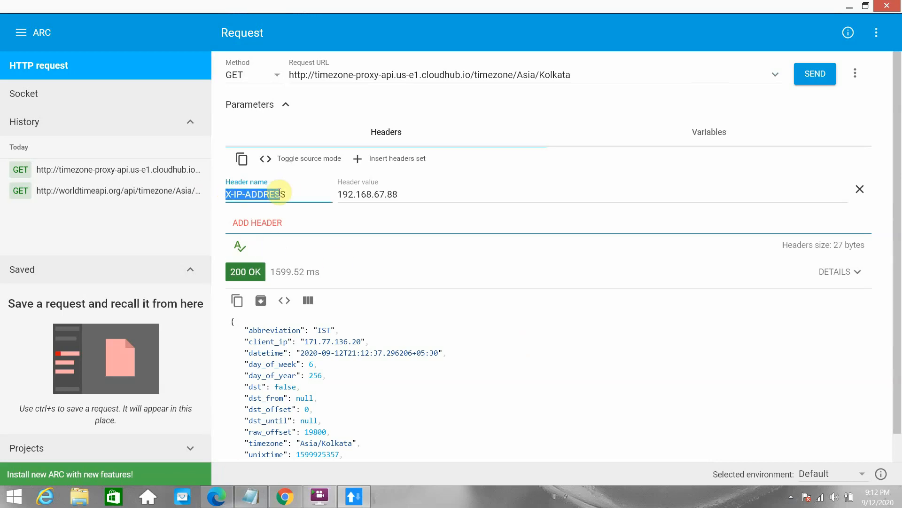
pyautogui.click(306, 195)
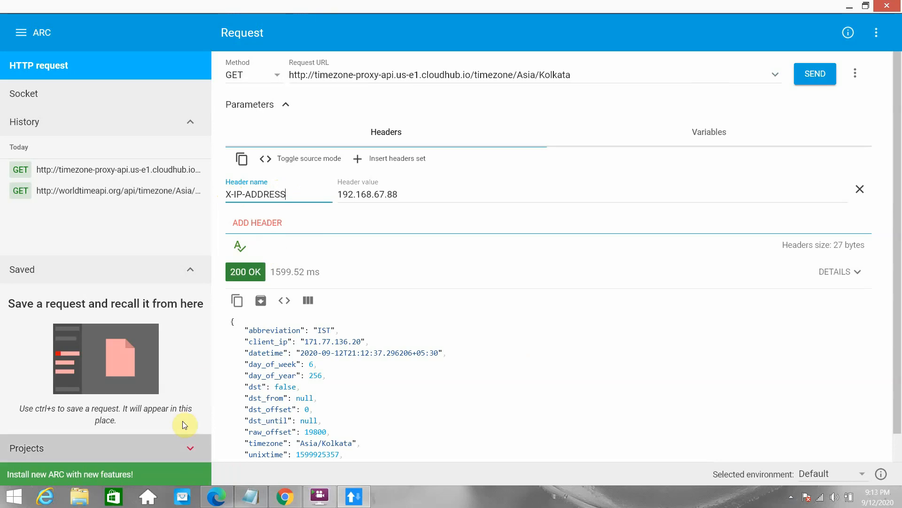
# - Switch back to Anypoint Platform in the browser, go to API Manager and open version v1.0 of the Timezone API
pyautogui.click(225, 500)
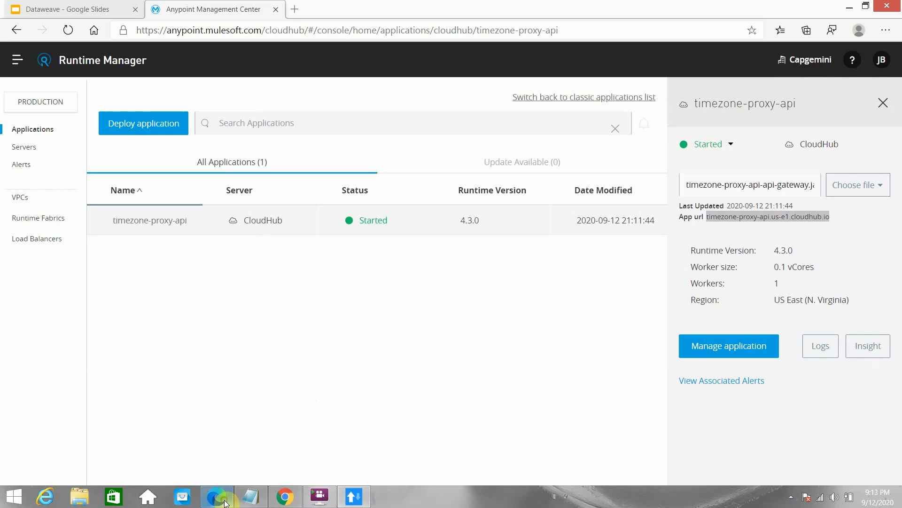
pyautogui.click(17, 60)
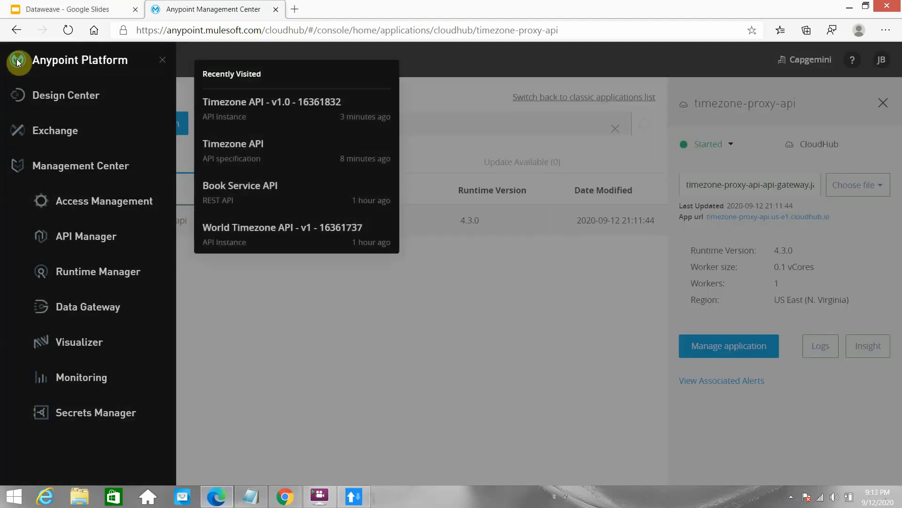
pyautogui.click(128, 292)
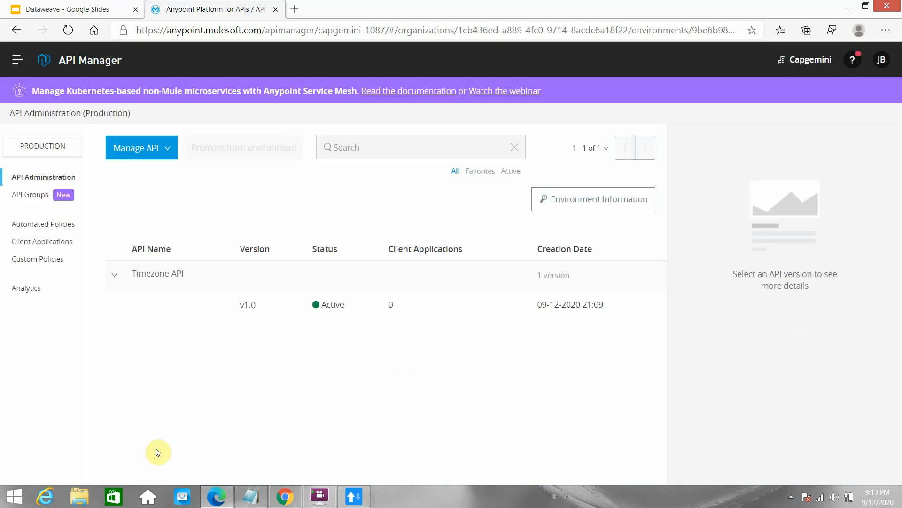
pyautogui.click(250, 305)
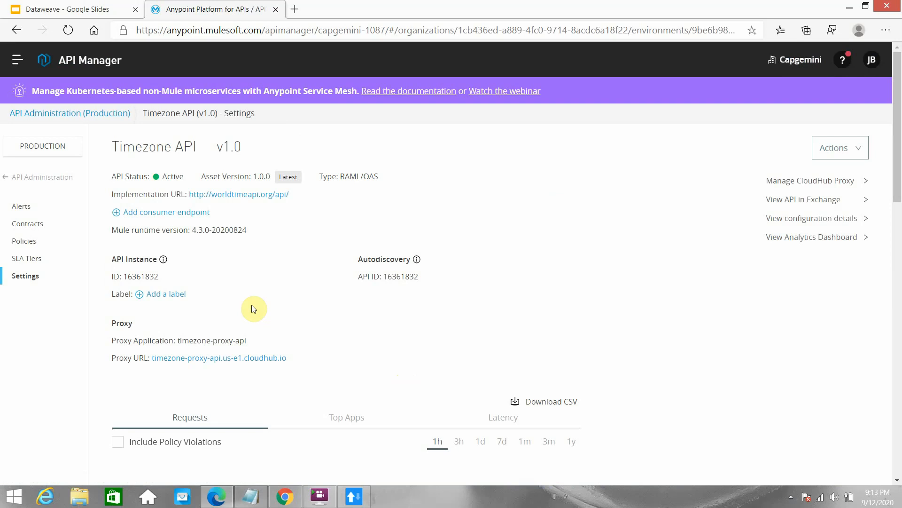
# - Start a new API-level policy for the Timezone API, choosing IP whitelist version 1.2.2 and proceeding to its configuration
pyautogui.click(25, 242)
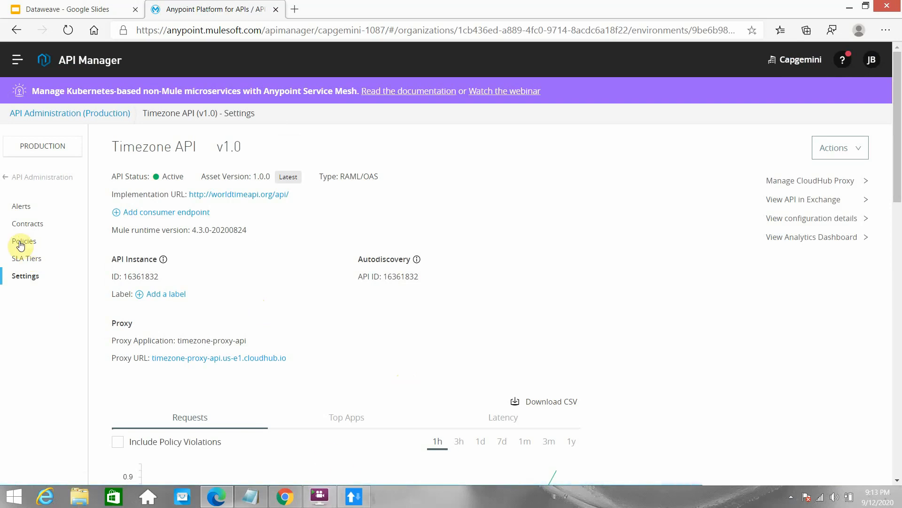
pyautogui.click(20, 243)
pyautogui.click(146, 404)
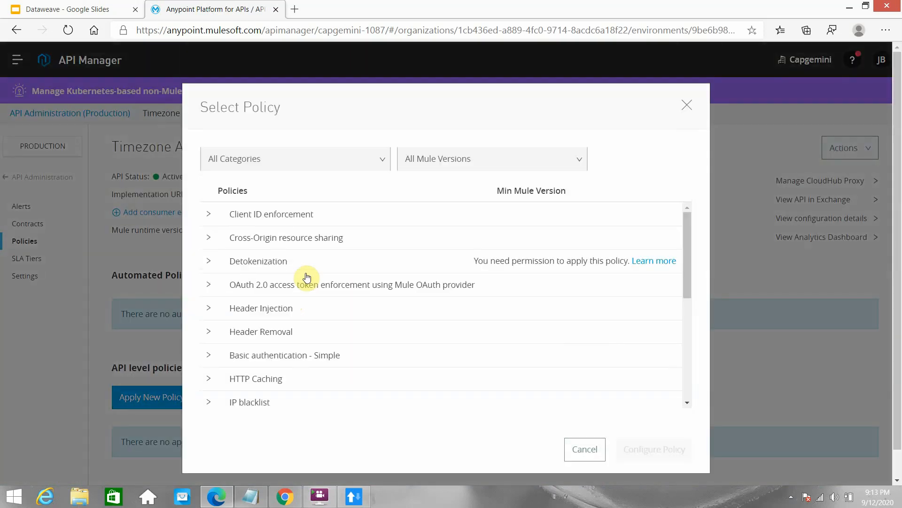
pyautogui.scroll(-3, 314, 338)
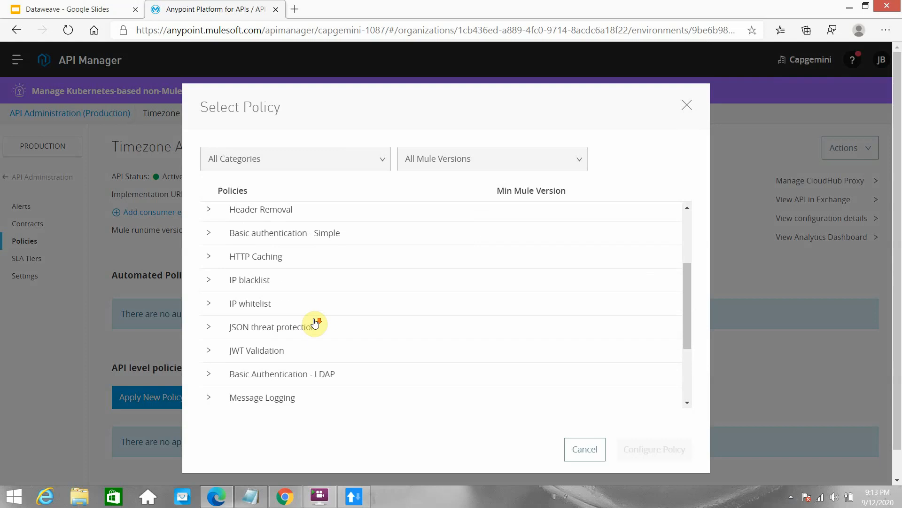
pyautogui.click(208, 304)
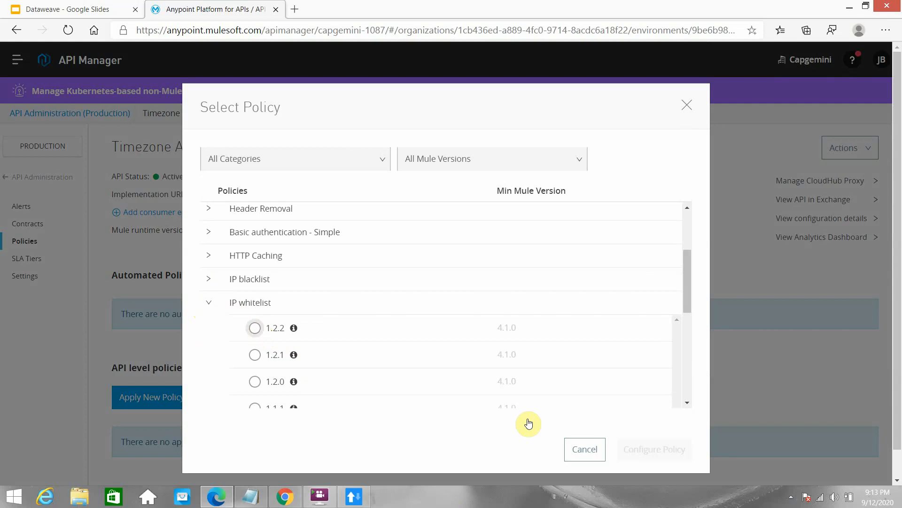
pyautogui.click(653, 454)
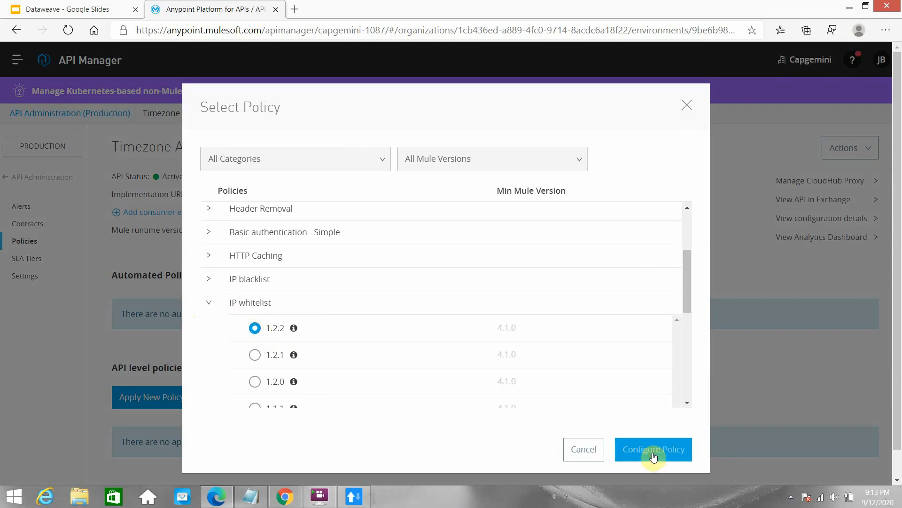
# - Copy the X-IP-ADDRESS header value 192.168.67.88 from Advanced REST Client into the policy's Whitelist entry
pyautogui.click(354, 496)
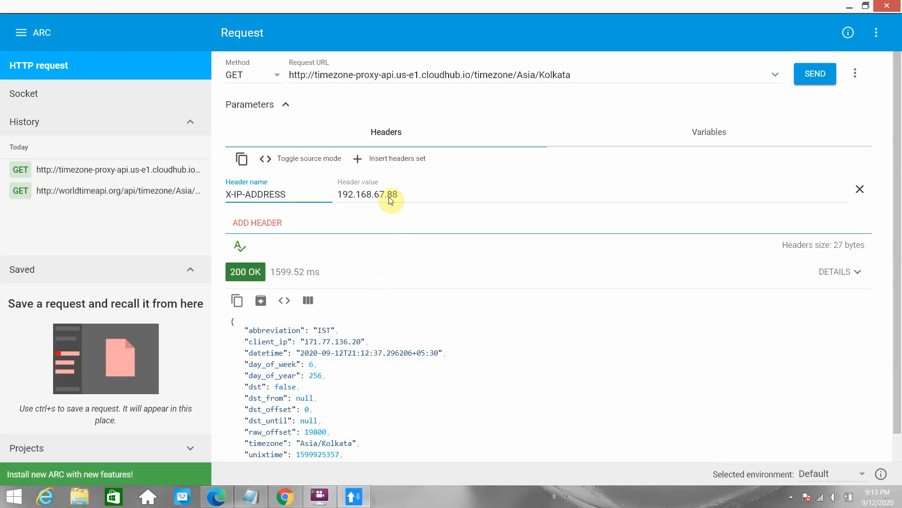
pyautogui.moveTo(399, 195); pyautogui.dragTo(339, 187)
pyautogui.hotkey('ctrl', 'c')
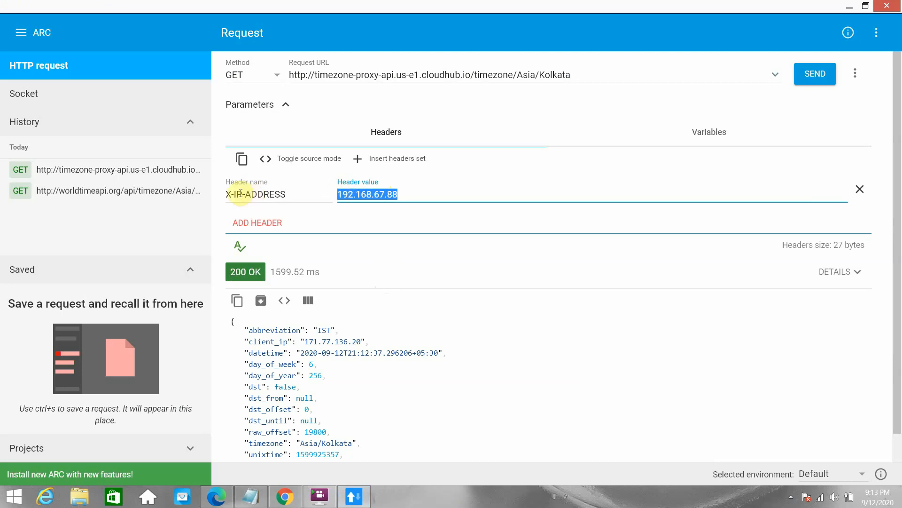
pyautogui.click(849, 7)
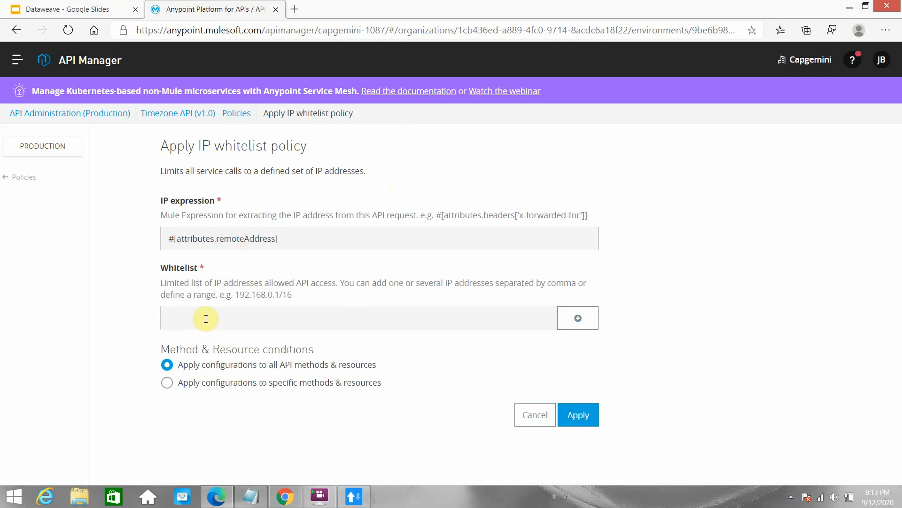
pyautogui.hotkey('ctrl', 'v')
# - Replace the policy's IP expression with the sample header expression and change its header name, giving #[attributes.headers['X-IP-ADDRESS]]
pyautogui.click(299, 243)
pyautogui.moveTo(436, 214); pyautogui.dragTo(591, 213)
pyautogui.hotkey('ctrl', 'c')
pyautogui.moveTo(296, 238); pyautogui.dragTo(165, 233)
pyautogui.hotkey('ctrl', 'v')
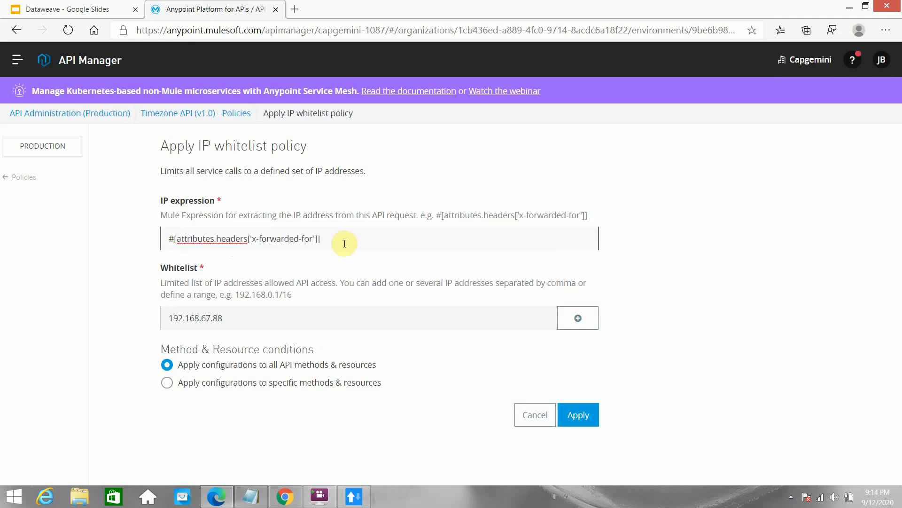
pyautogui.moveTo(314, 239); pyautogui.dragTo(253, 238)
pyautogui.write('X')
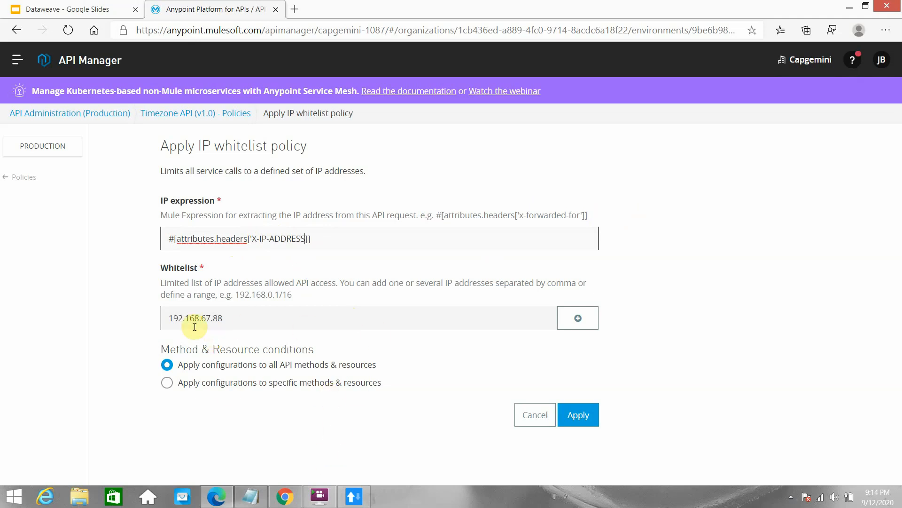
# - Add 192.168.67.88 to the whitelist and apply the IP whitelist policy to all API methods and resources
pyautogui.moveTo(173, 316); pyautogui.dragTo(238, 310)
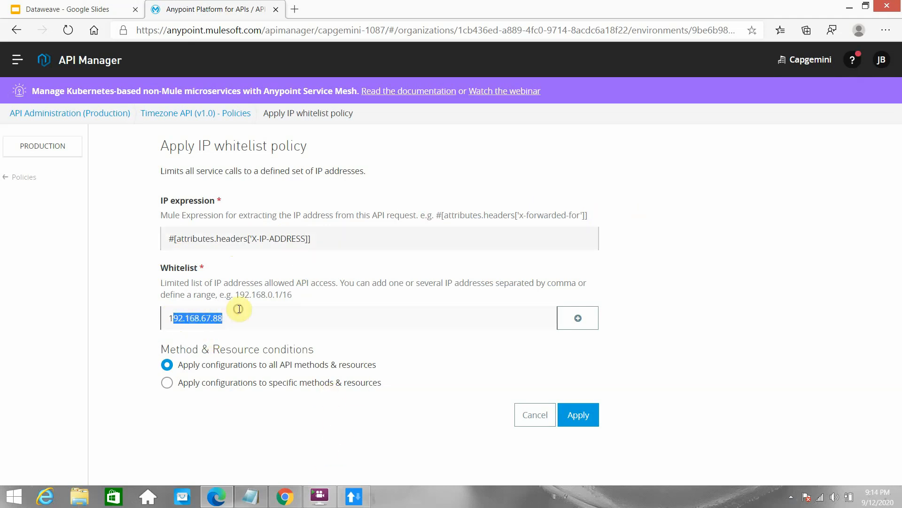
pyautogui.click(576, 416)
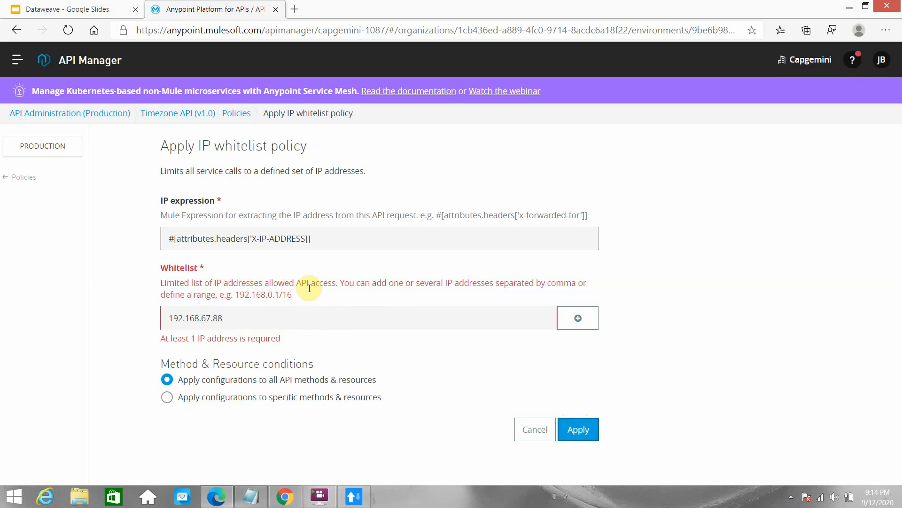
pyautogui.click(581, 319)
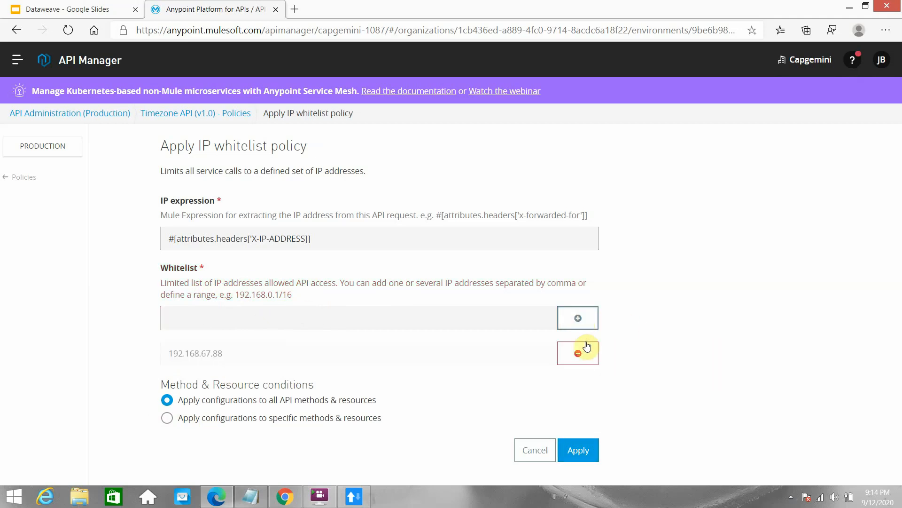
pyautogui.click(585, 454)
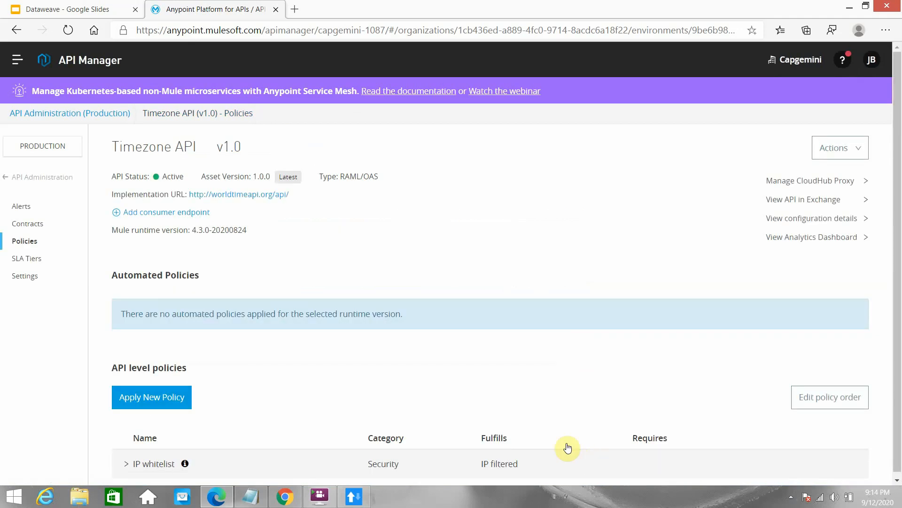
# - In Advanced REST Client, resend the proxy request twice with the X-IP-ADDRESS header value 192.168.67.88 to test the policy
pyautogui.click(356, 494)
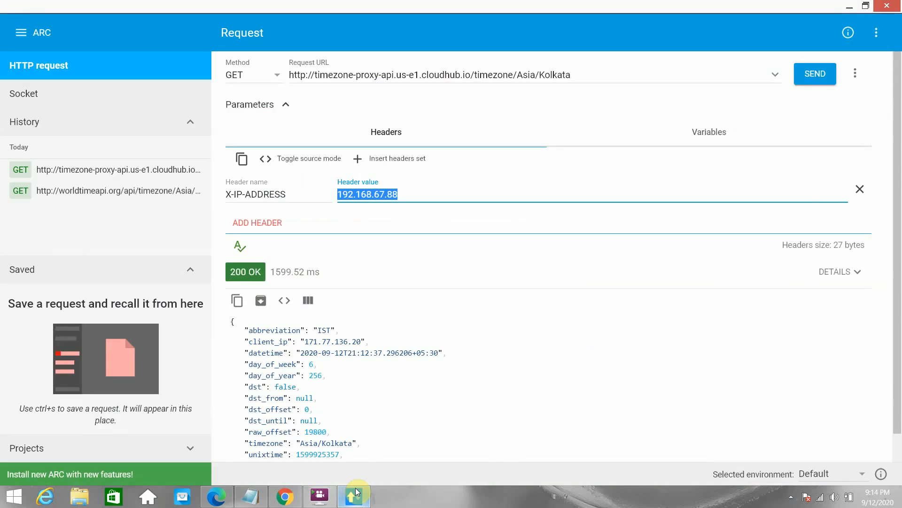
pyautogui.click(818, 74)
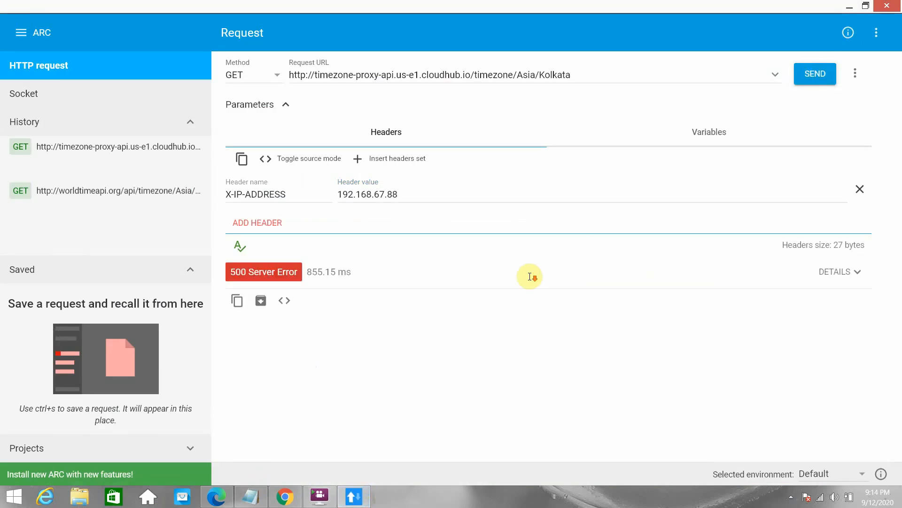
pyautogui.click(432, 264)
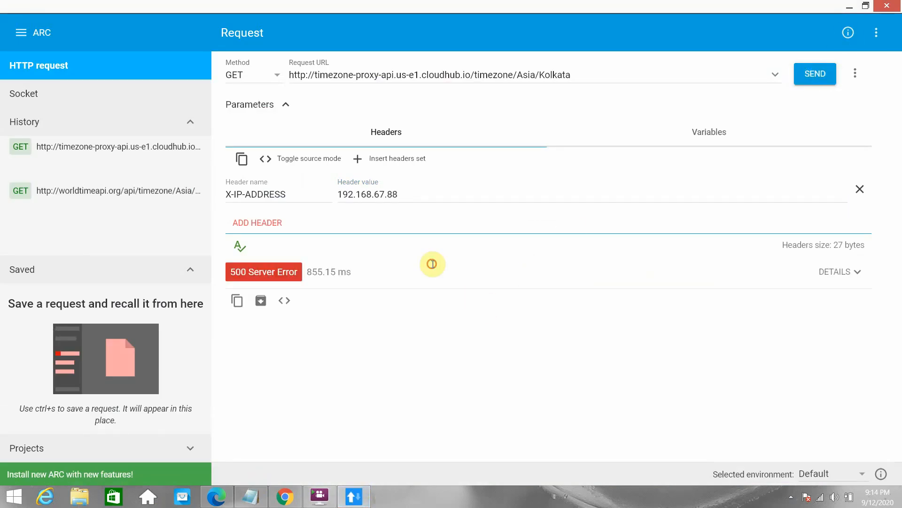
pyautogui.click(415, 193)
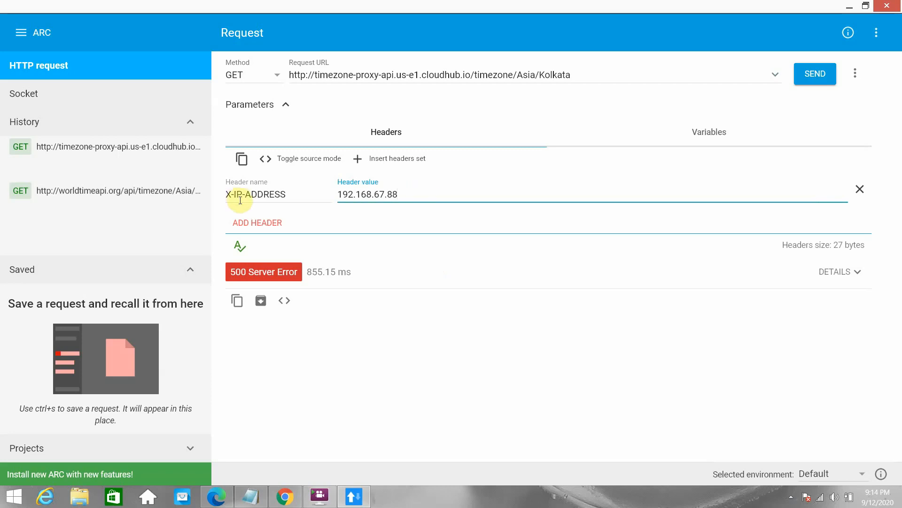
pyautogui.click(813, 75)
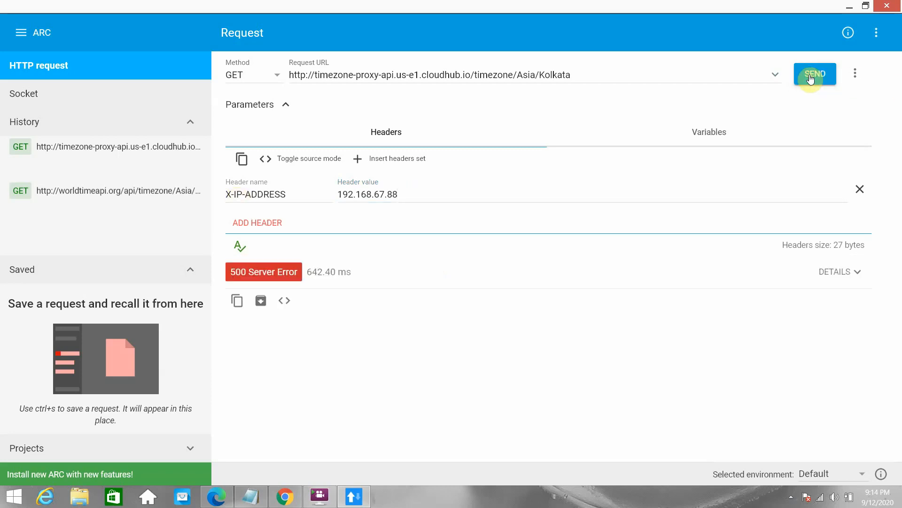
# - Send the Asia/Kolkata proxy request two more times to recheck the policy, and return to API Manager
pyautogui.click(810, 78)
pyautogui.click(810, 78)
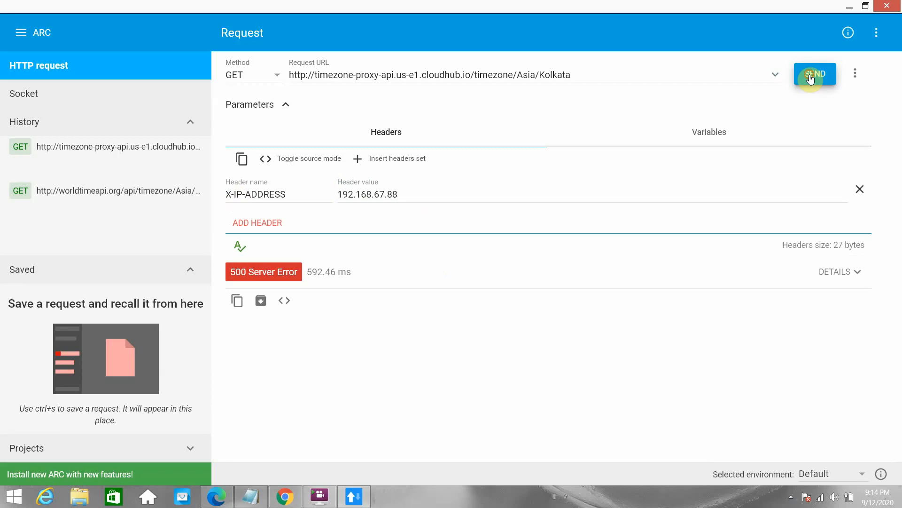
pyautogui.click(850, 7)
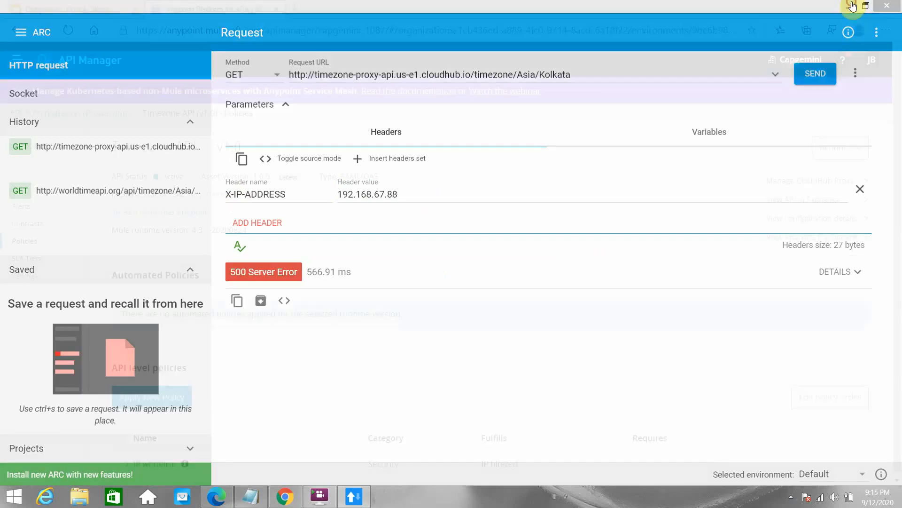
# - Expand the IP whitelist policy of Timezone API v1.0 and open its configuration for editing
pyautogui.scroll(-1, 286, 319)
pyautogui.click(126, 459)
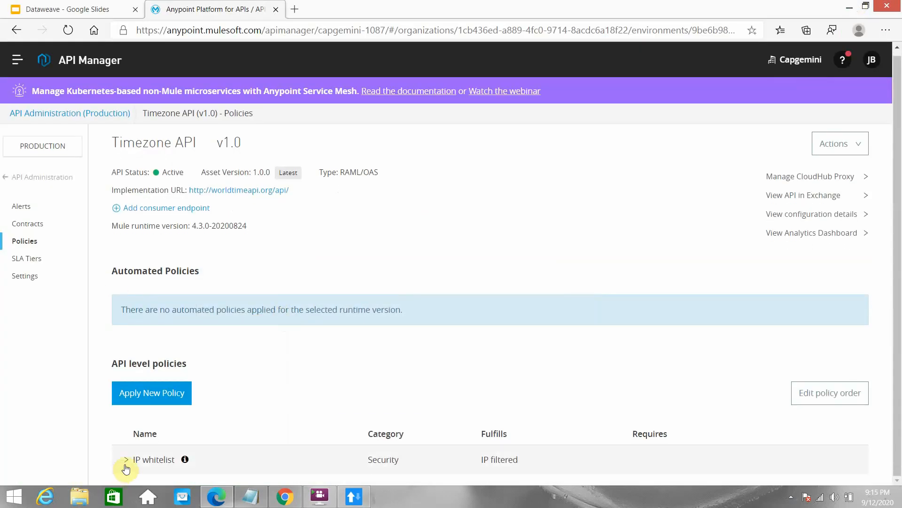
pyautogui.scroll(-1, 376, 277)
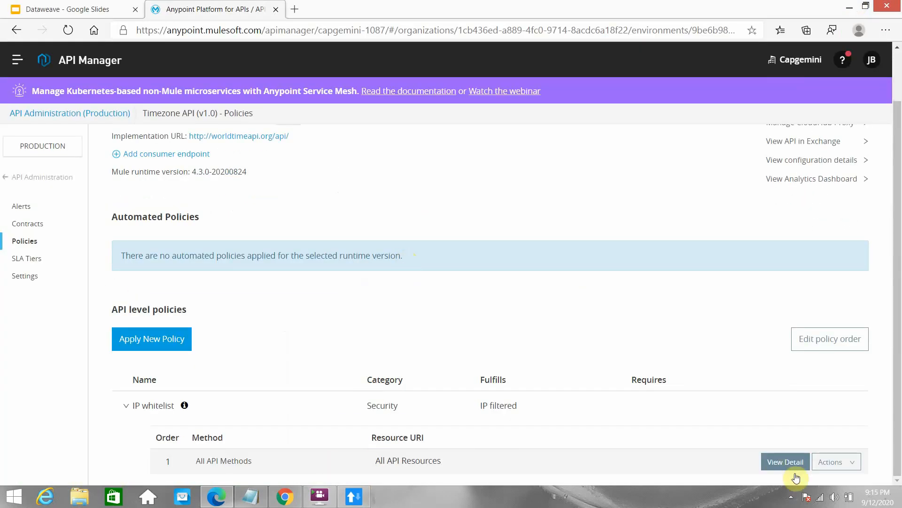
pyautogui.click(844, 461)
pyautogui.scroll(-1, 809, 452)
pyautogui.click(786, 428)
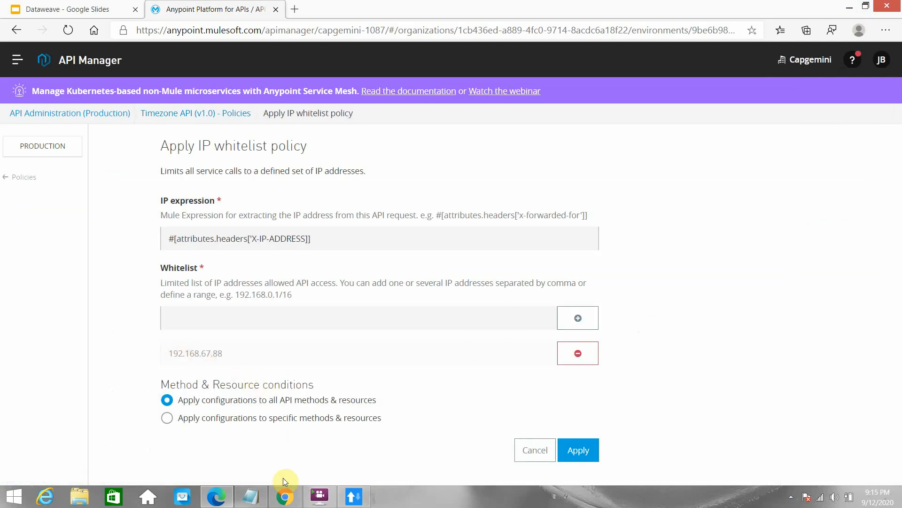
# - Compare the policy configuration with the request header in Advanced REST Client, and resend the proxy request twice
pyautogui.click(352, 497)
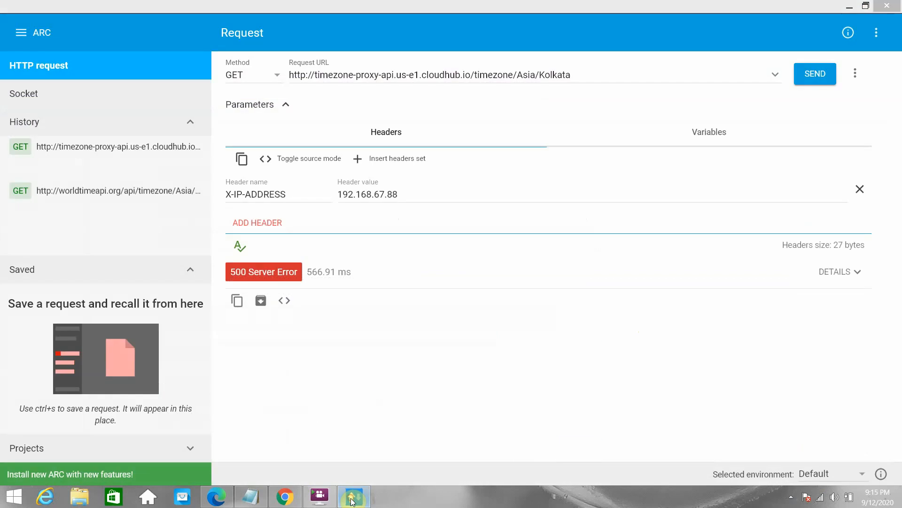
pyautogui.click(353, 498)
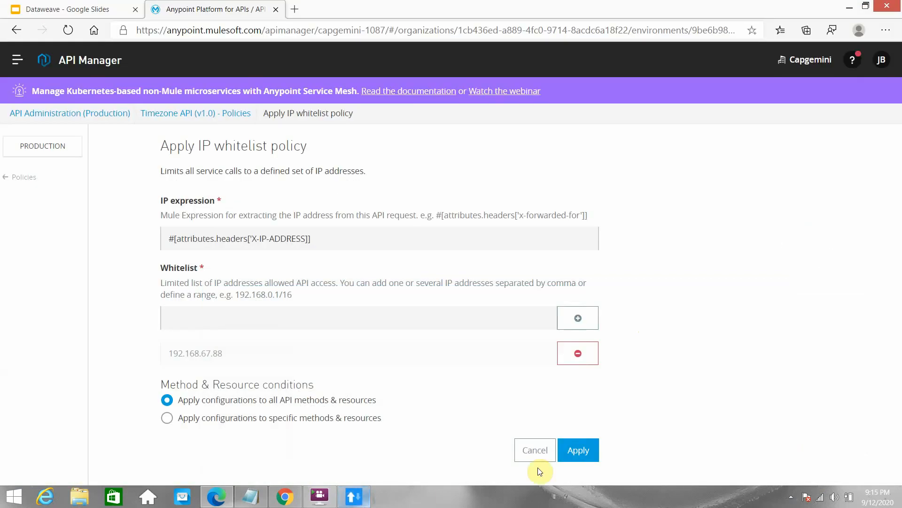
pyautogui.click(353, 497)
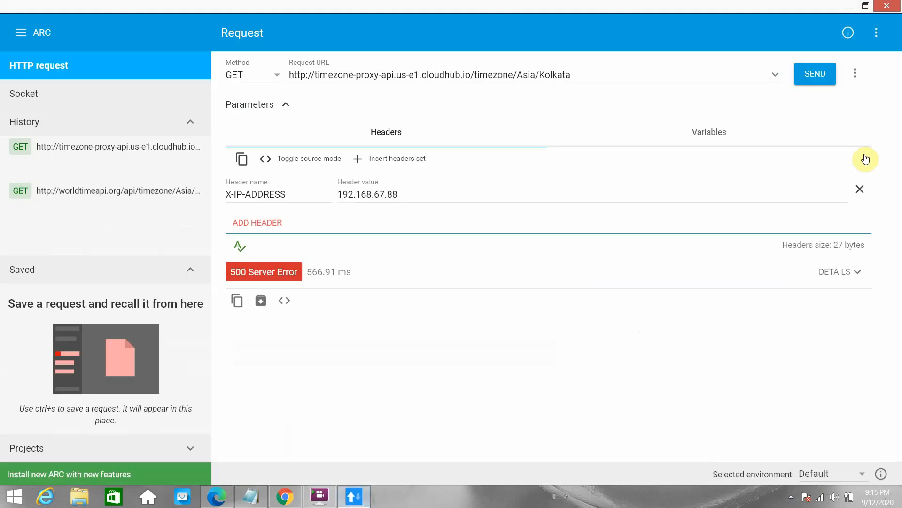
pyautogui.click(802, 77)
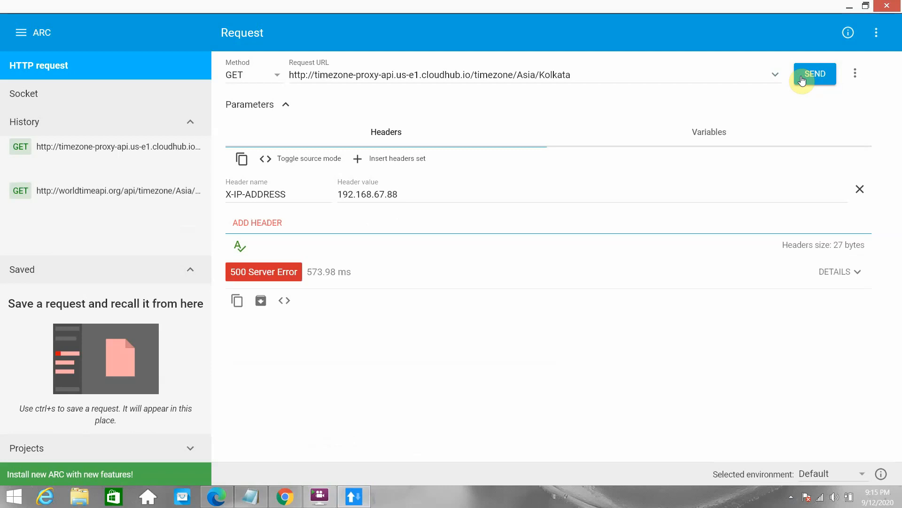
pyautogui.click(803, 78)
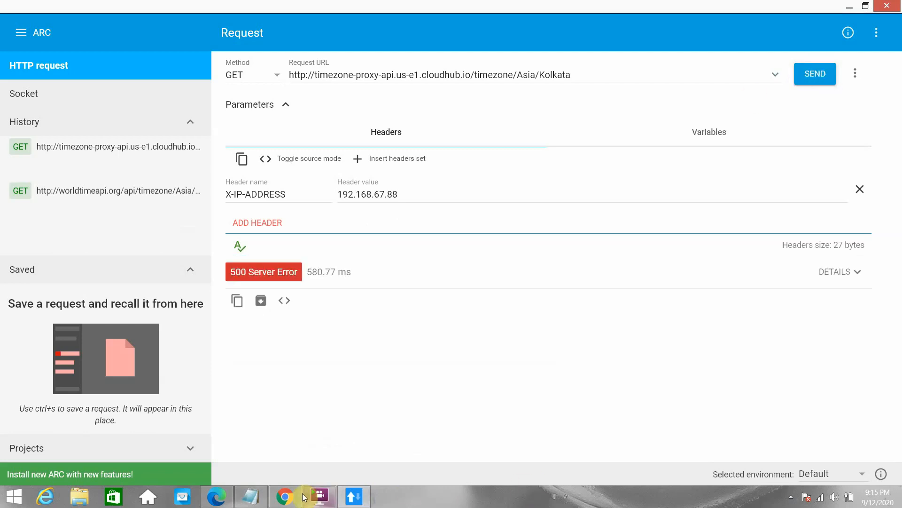
pyautogui.click(353, 497)
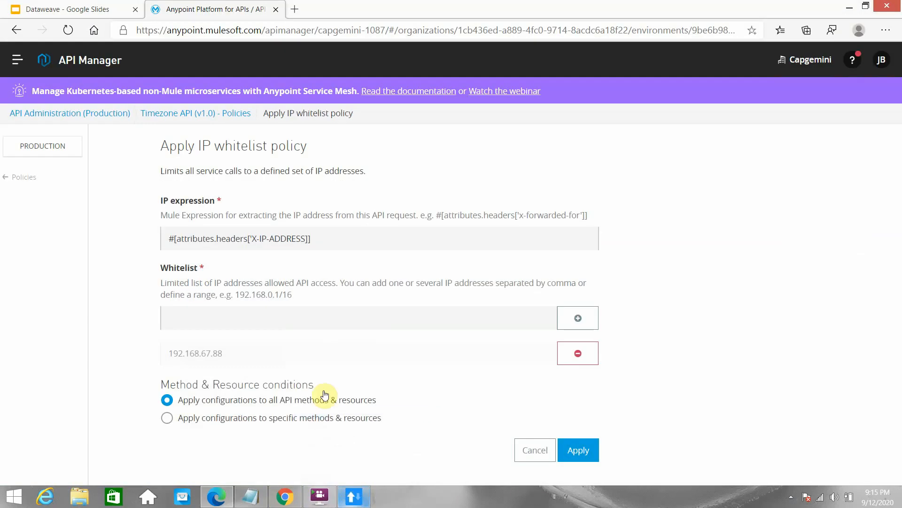
# - Open the timezone-proxy-api logs in Runtime Manager and examine the latest error entry about the X-IP-ADDRESS expression
pyautogui.click(14, 60)
pyautogui.moveTo(50, 136)
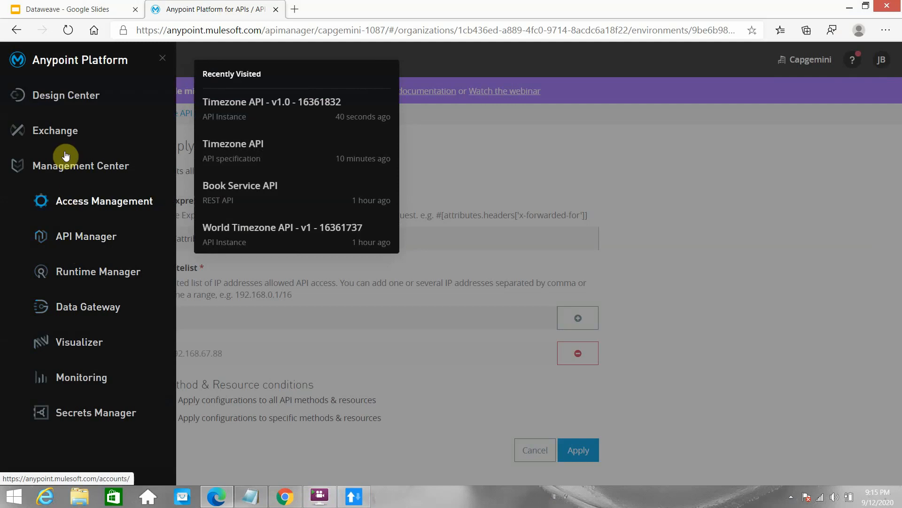
pyautogui.click(76, 276)
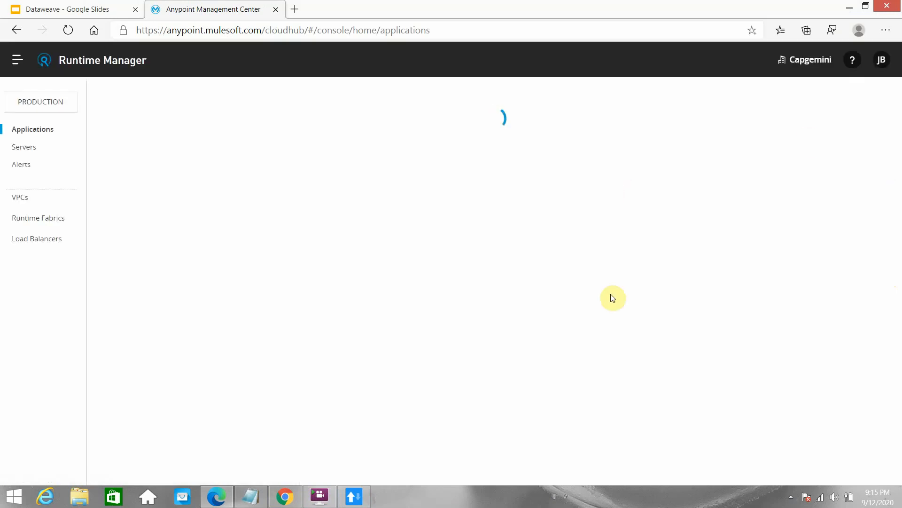
pyautogui.click(511, 222)
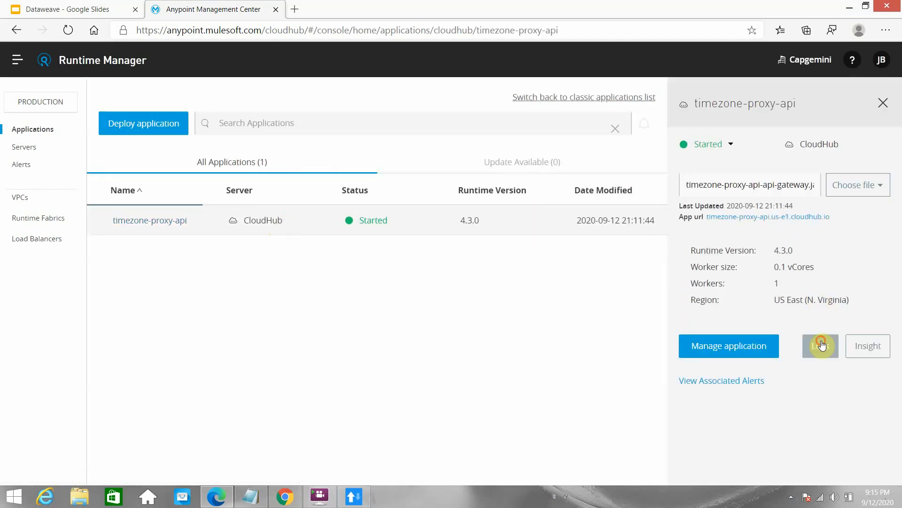
pyautogui.click(822, 344)
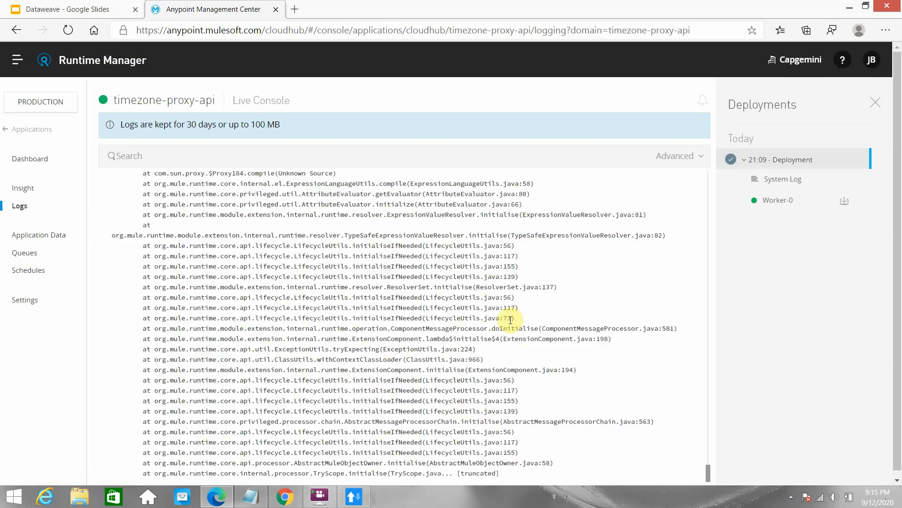
pyautogui.scroll(-3, 511, 320)
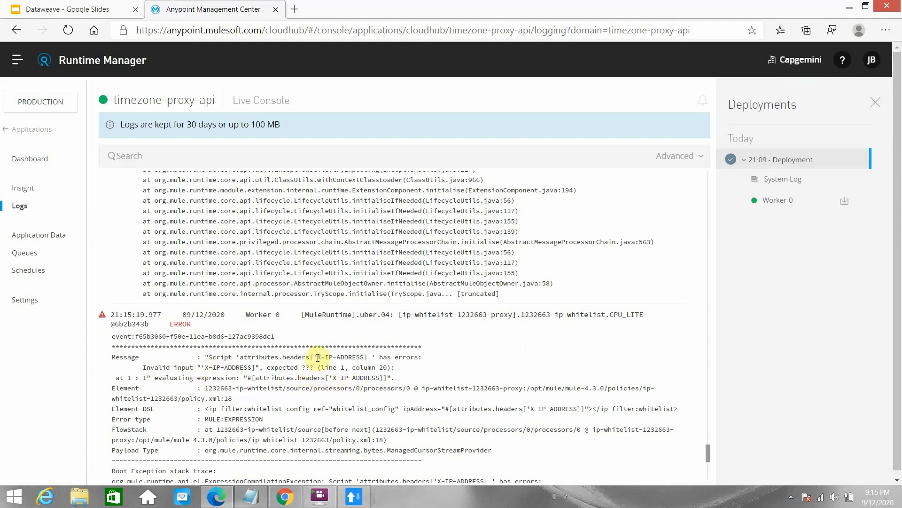
pyautogui.moveTo(317, 357)
pyautogui.mouseDown()
pyautogui.moveTo(383, 334)
pyautogui.moveTo(403, 217)
pyautogui.moveTo(363, 231)
pyautogui.mouseUp()
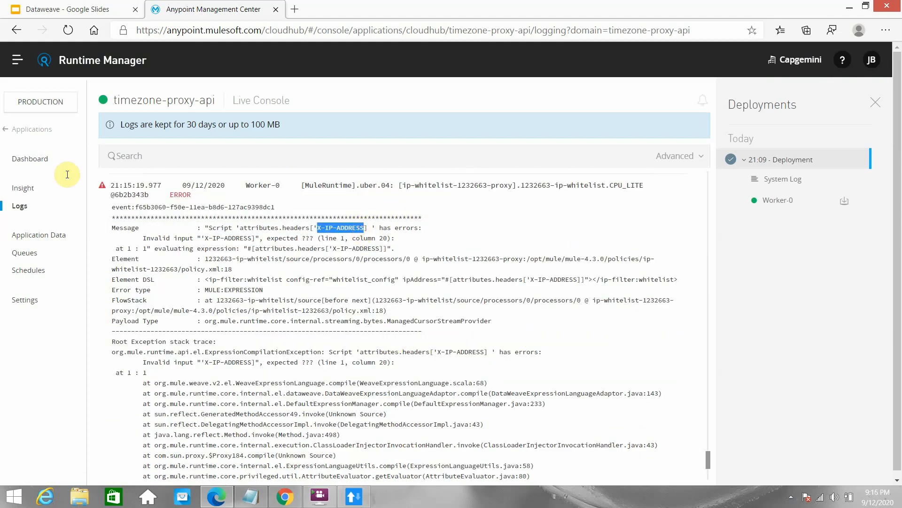
# - Leave the logs, return to API Manager and open the policies of Timezone API v1.0
pyautogui.click(42, 135)
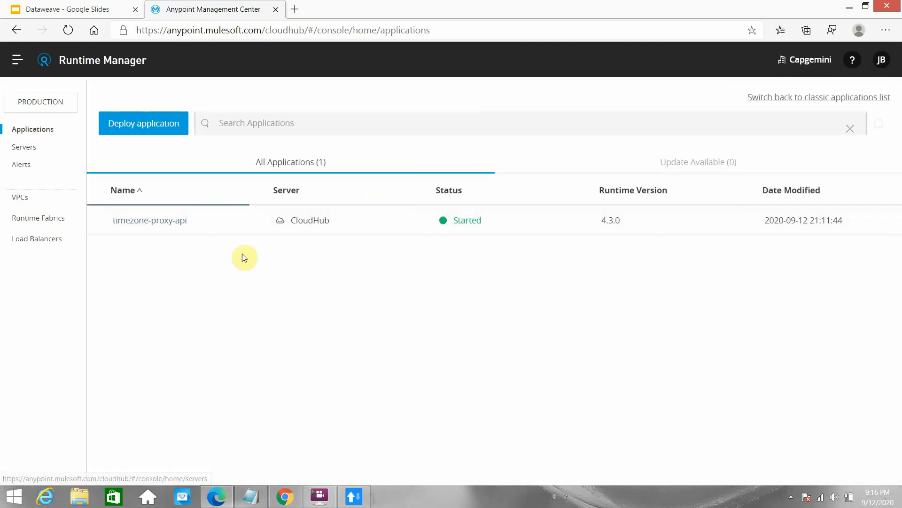
pyautogui.click(17, 60)
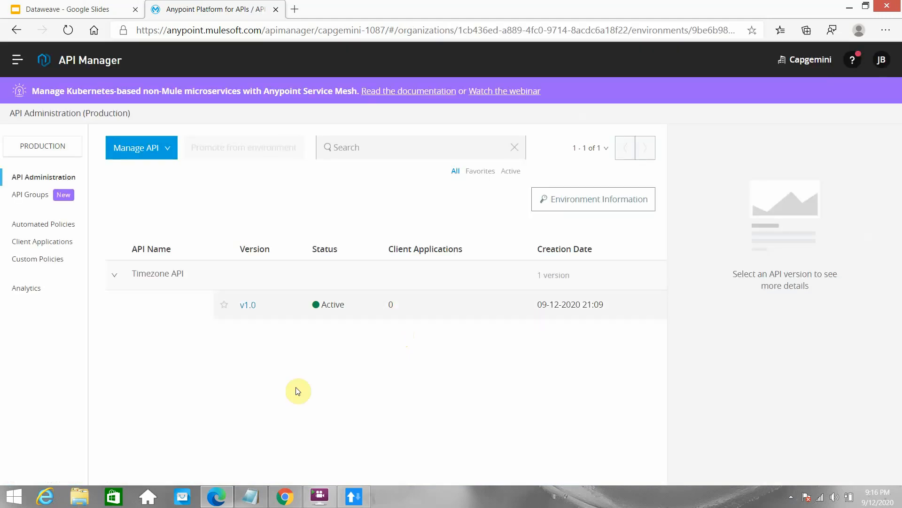
pyautogui.click(251, 306)
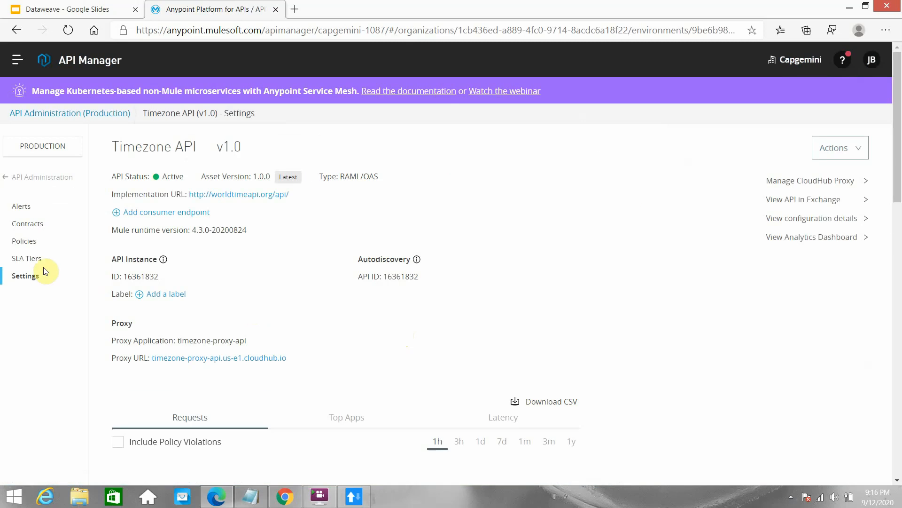
pyautogui.click(25, 241)
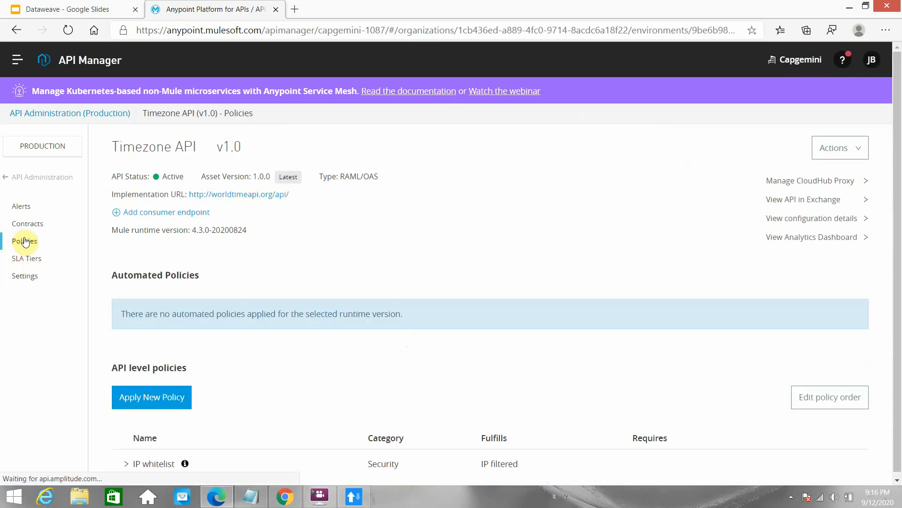
pyautogui.click(792, 494)
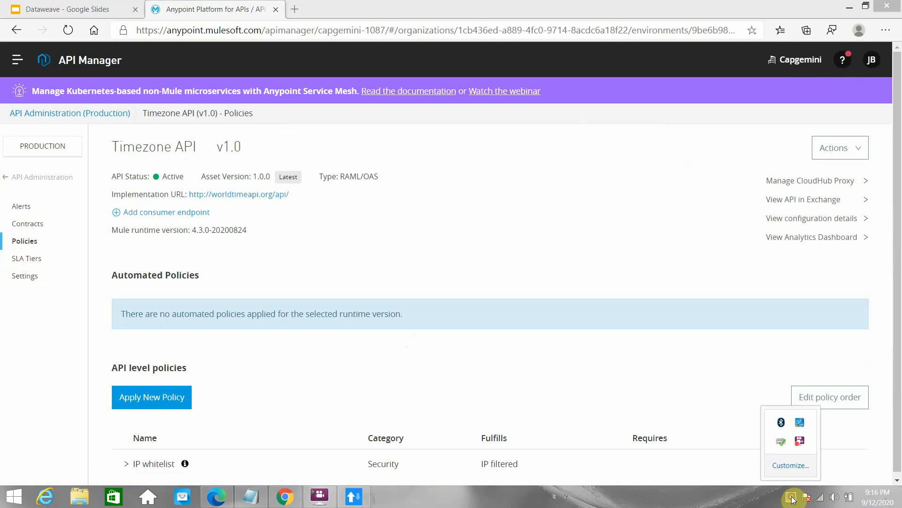
pyautogui.click(792, 494)
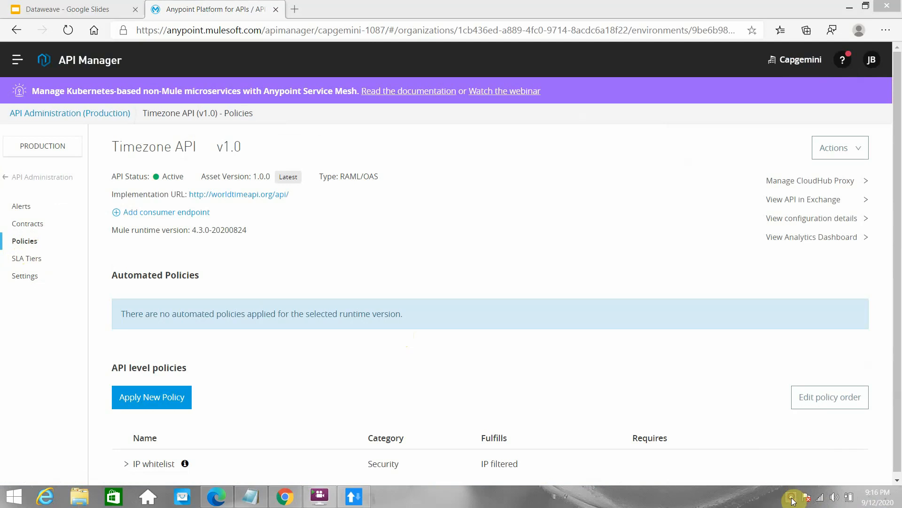
# - Open the configuration of the applied IP whitelist policy for editing
pyautogui.click(125, 464)
pyautogui.scroll(-1, 584, 284)
pyautogui.click(839, 462)
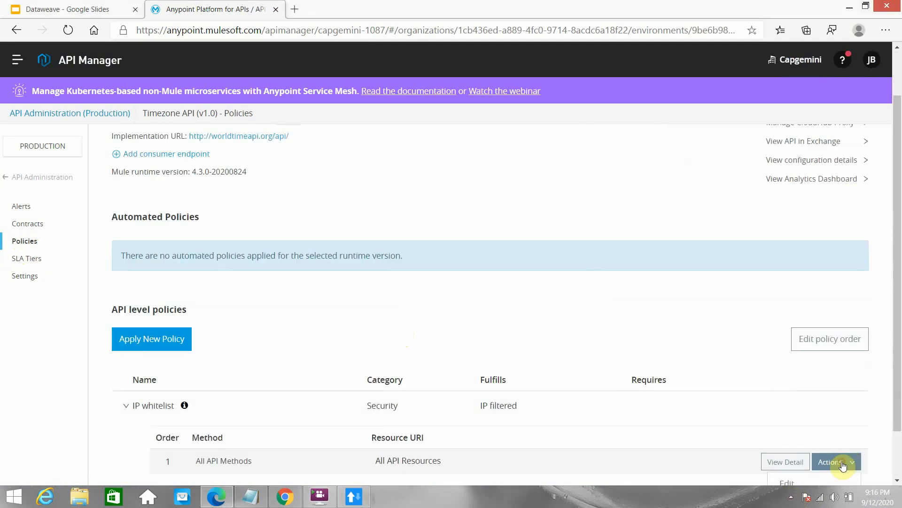
pyautogui.scroll(-1, 787, 451)
pyautogui.click(793, 432)
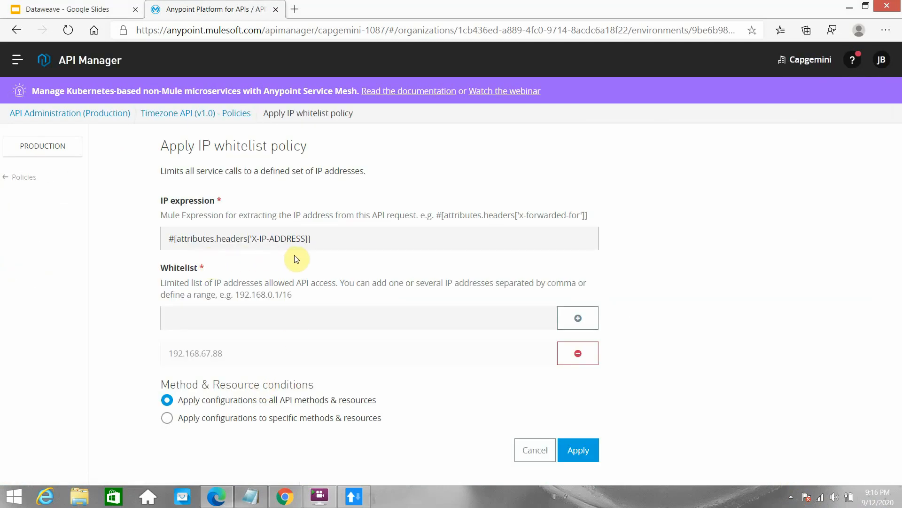
# - Check the X-IP-ADDRESS header name in Advanced REST Client against the policy's IP expression, and resend the proxy request twice
pyautogui.click(358, 499)
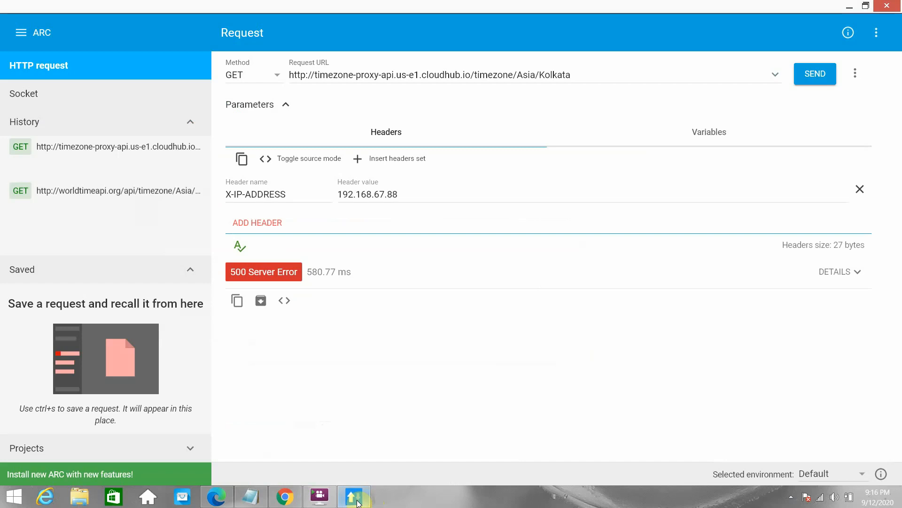
pyautogui.click(357, 502)
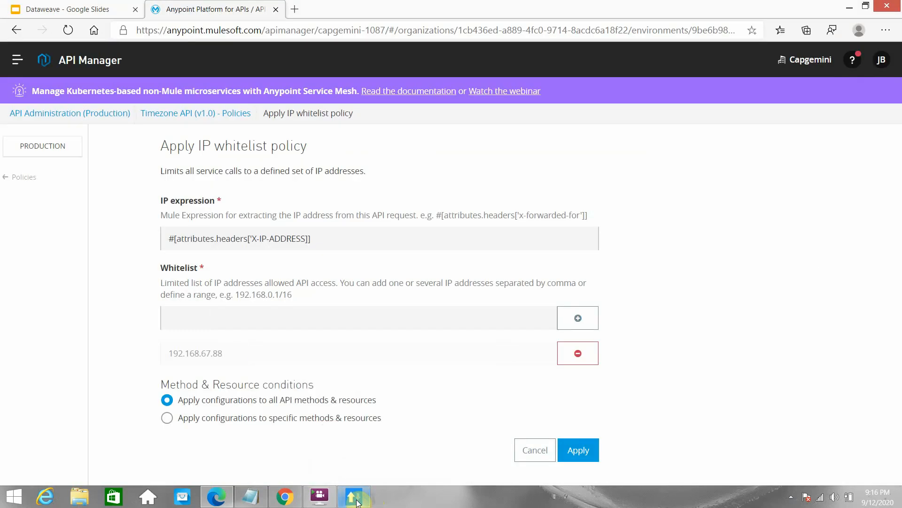
pyautogui.click(357, 501)
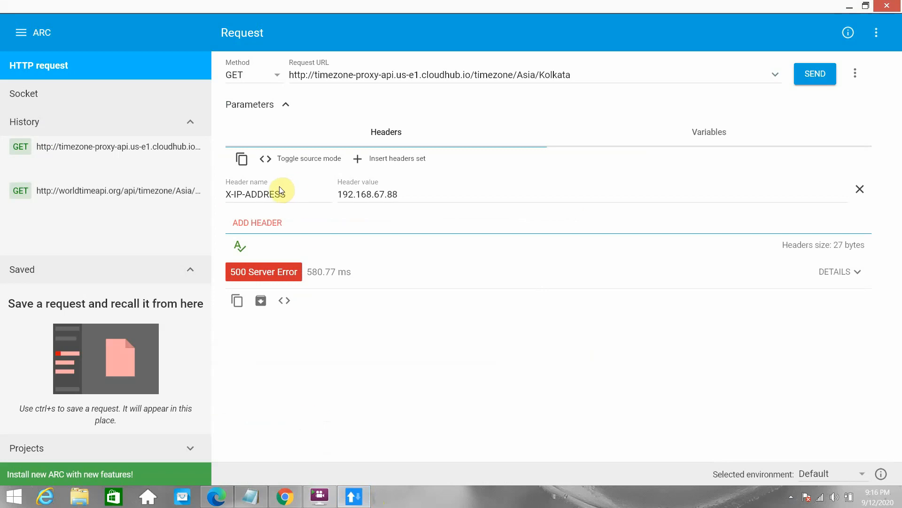
pyautogui.tripleClick(265, 195)
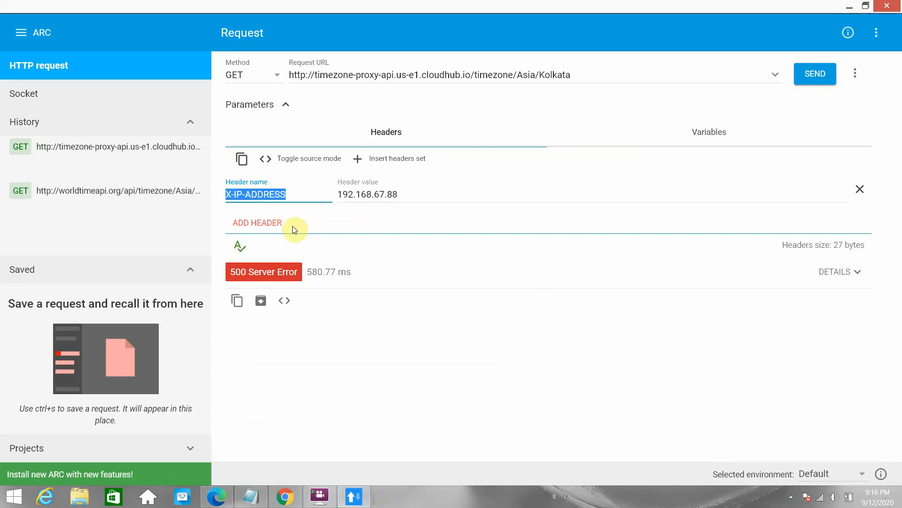
pyautogui.click(817, 78)
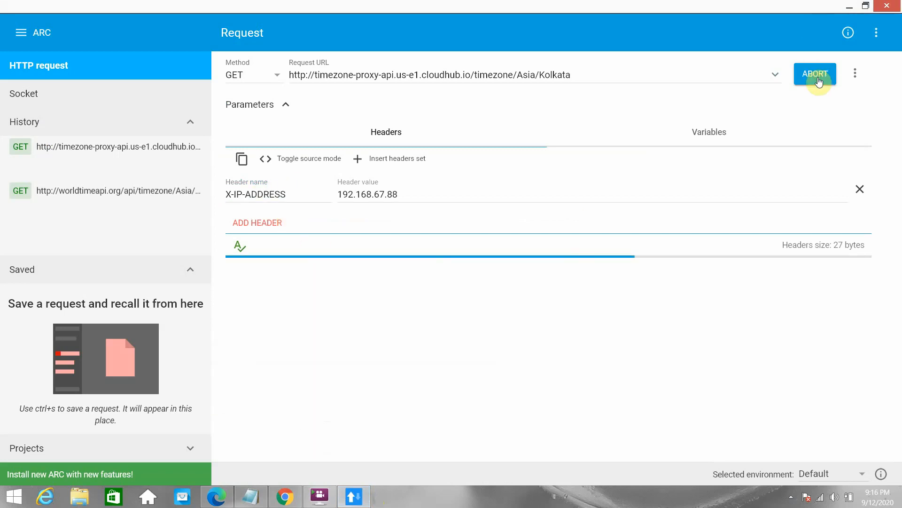
pyautogui.click(816, 76)
pyautogui.click(849, 6)
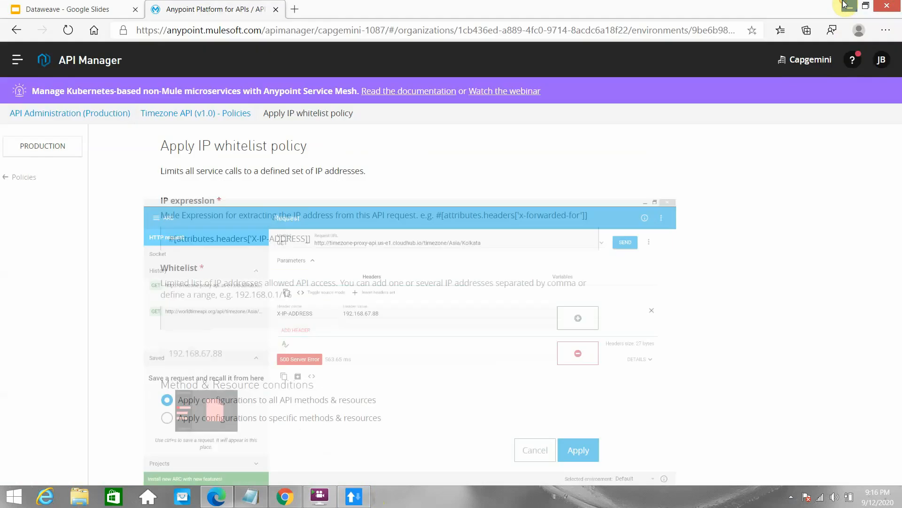
pyautogui.click(249, 316)
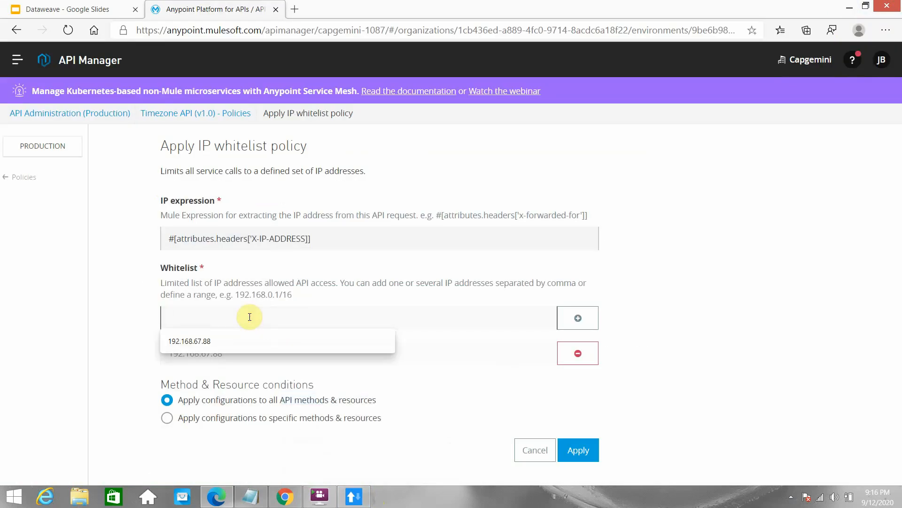
pyautogui.click(181, 342)
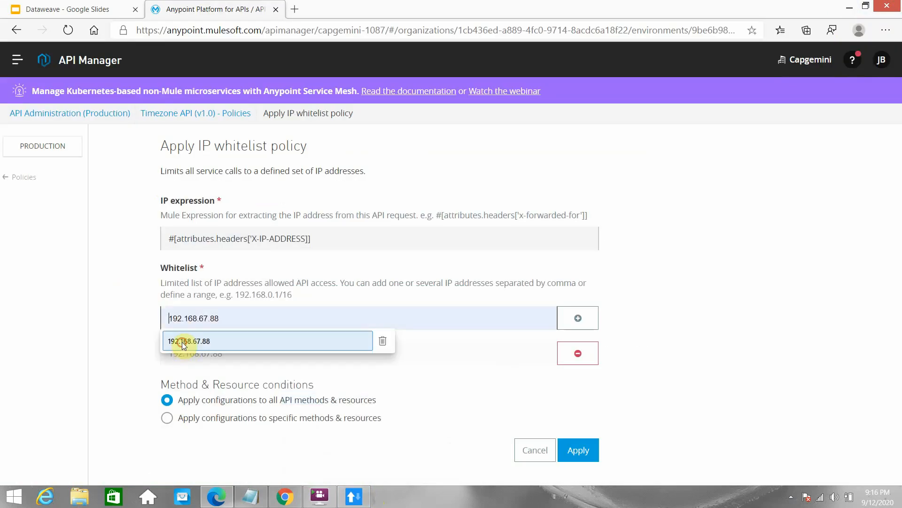
pyautogui.click(171, 318)
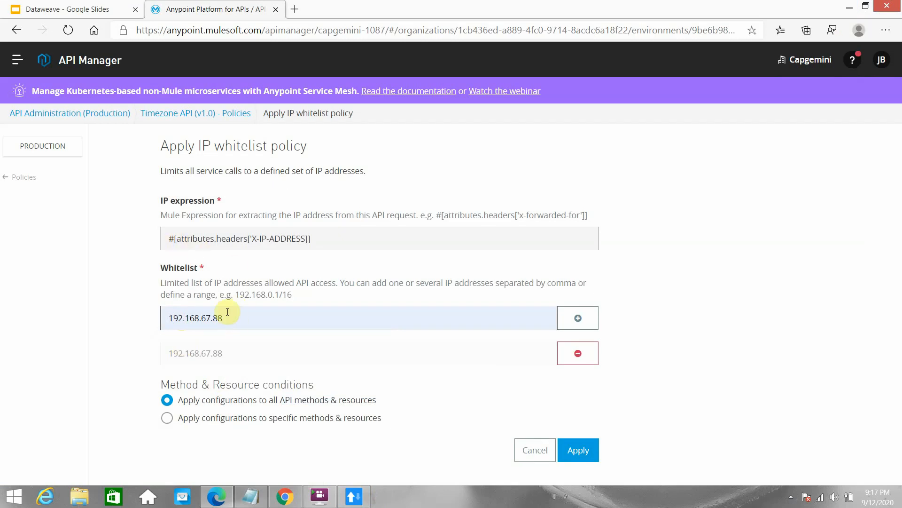
pyautogui.moveTo(231, 321); pyautogui.dragTo(111, 316)
pyautogui.press('BackSpace')
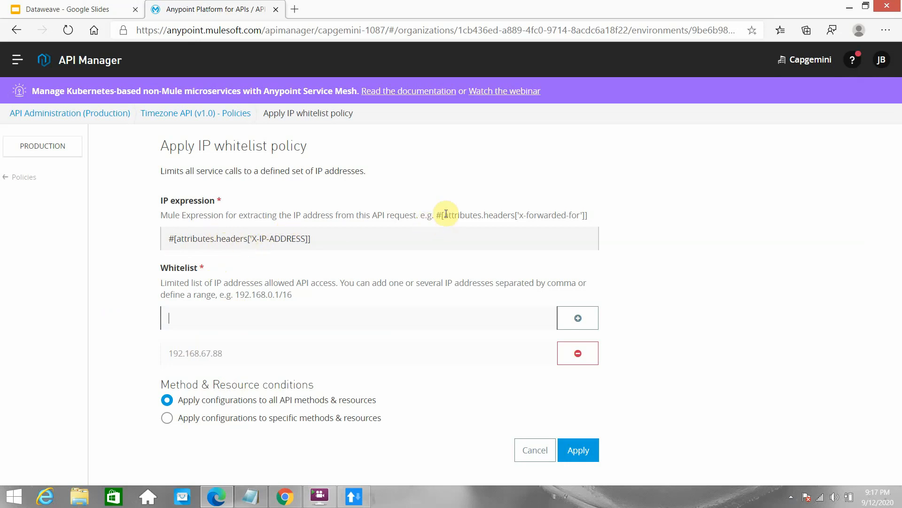
# - Resend the proxy request once more in Advanced REST Client and return to the IP whitelist policy form
pyautogui.click(348, 500)
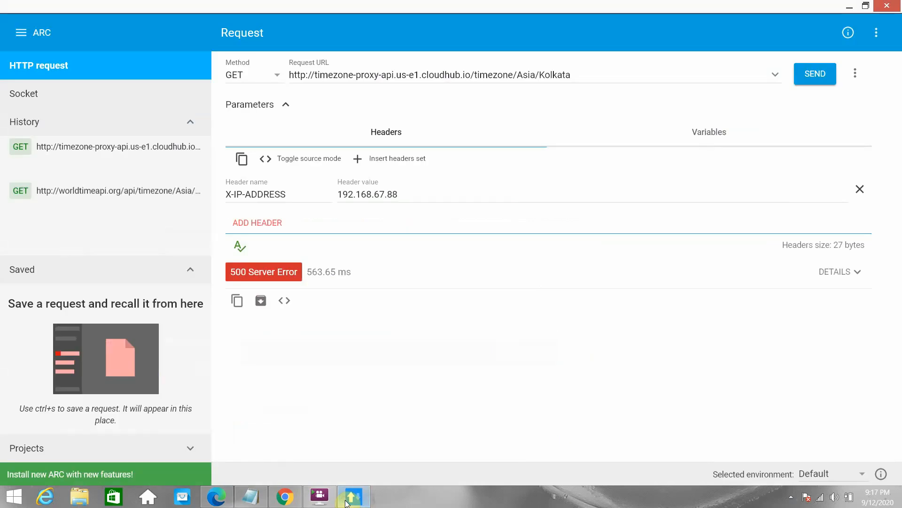
pyautogui.click(816, 76)
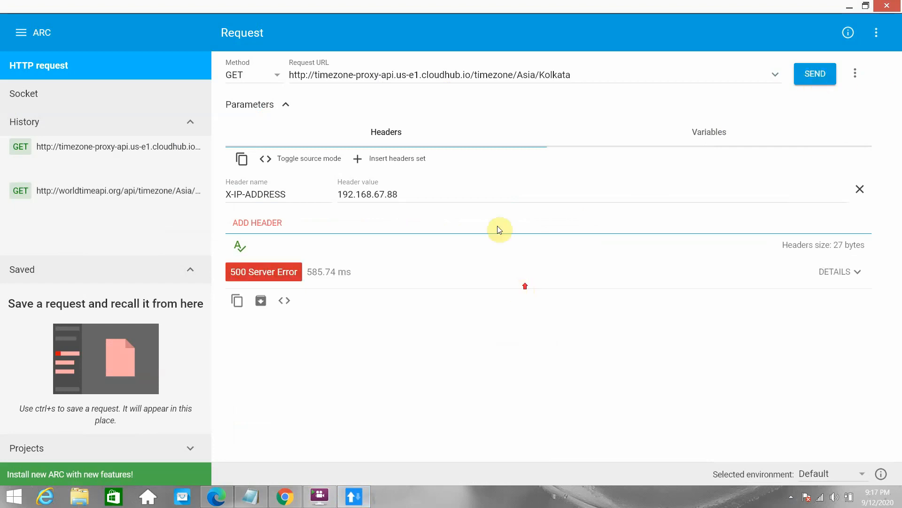
pyautogui.click(852, 7)
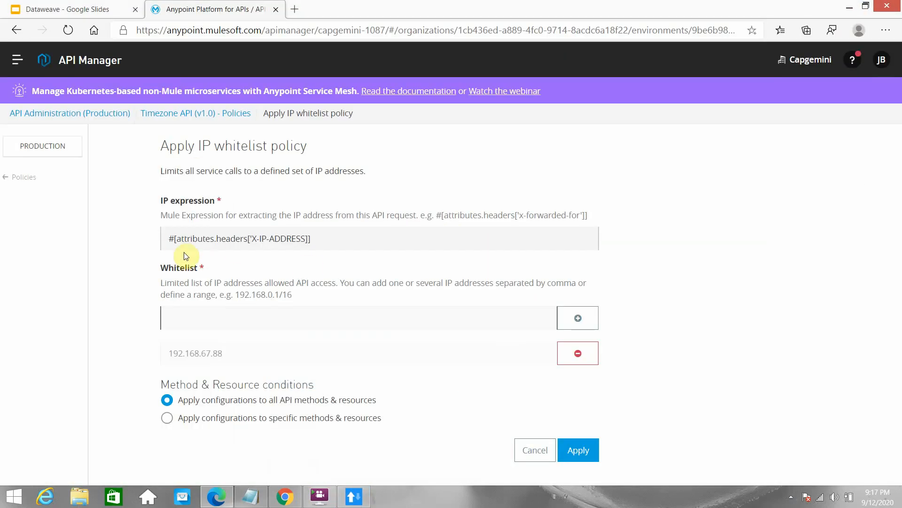
# - Correct the whitelist policy's IP expression to #[attributes.headers['X-IP-ADDRESS']] by adding the missing closing quote, and apply the policy
pyautogui.click(175, 238)
pyautogui.rightClick(212, 239)
pyautogui.click(310, 235)
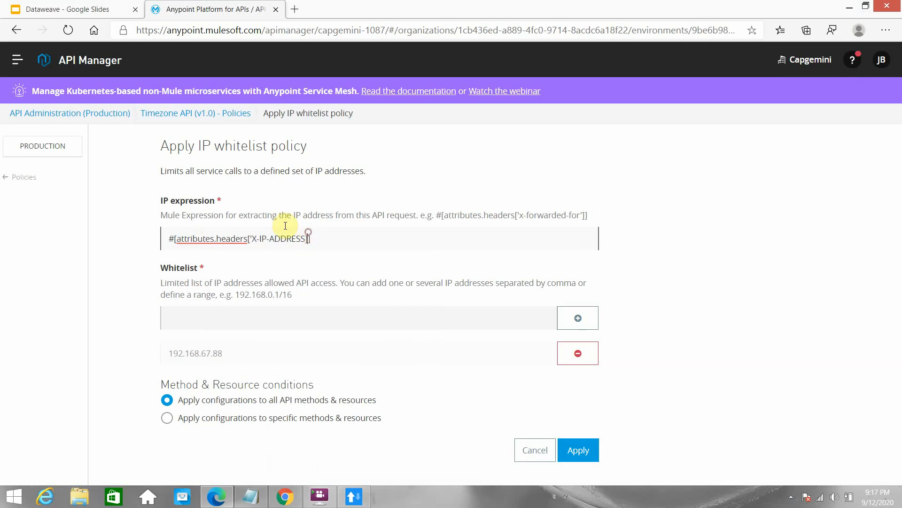
pyautogui.click(223, 241)
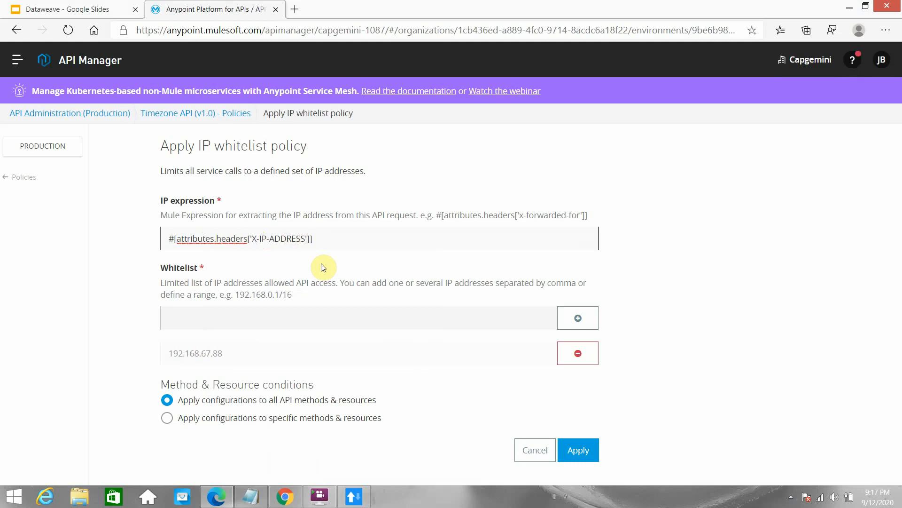
pyautogui.click(582, 450)
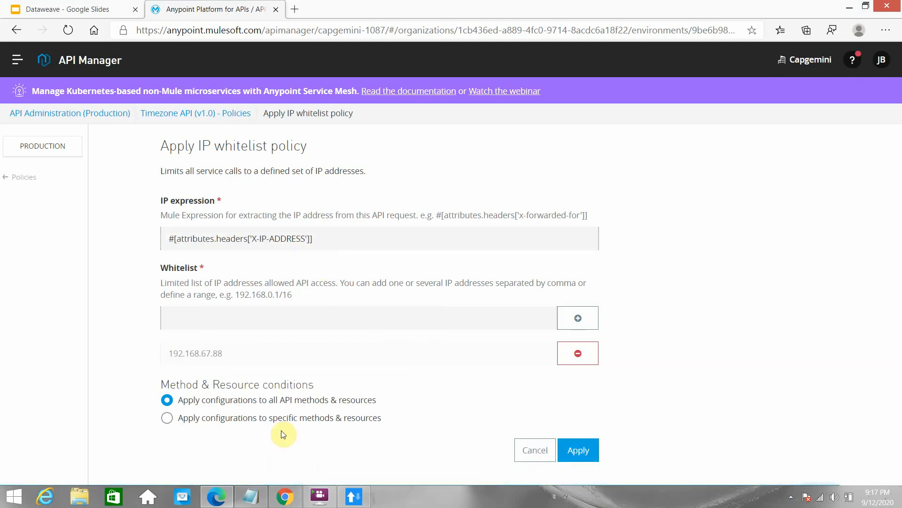
# - Switch to Advanced REST Client, send the proxy request twice with the whitelisted IP address and review the response body
pyautogui.click(353, 498)
pyautogui.click(816, 75)
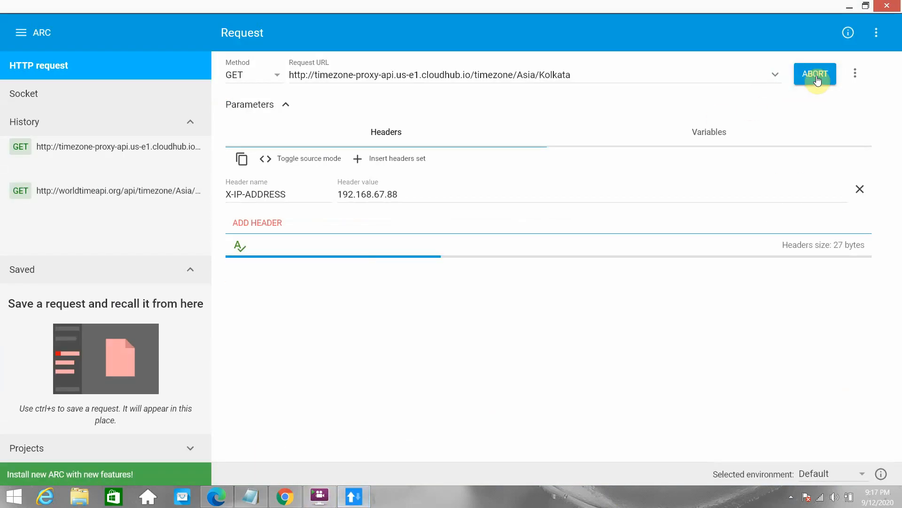
pyautogui.scroll(-1, 437, 382)
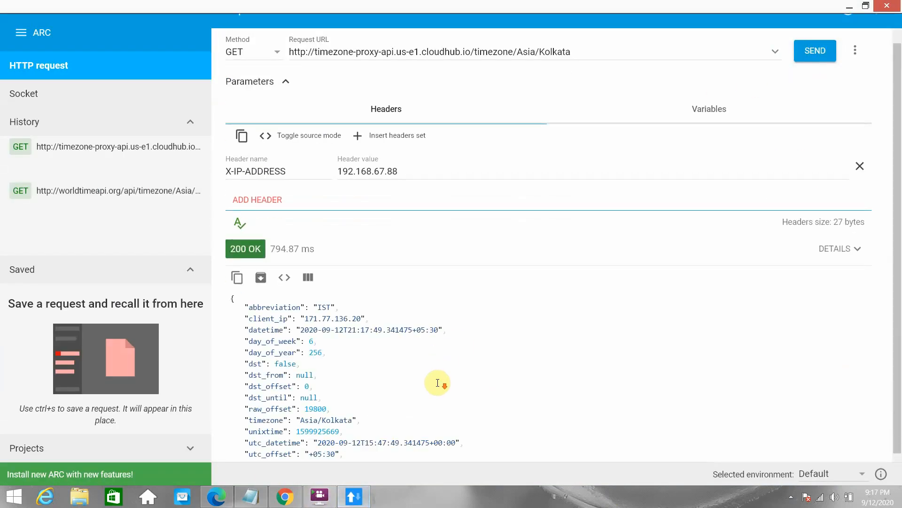
pyautogui.scroll(1, 437, 382)
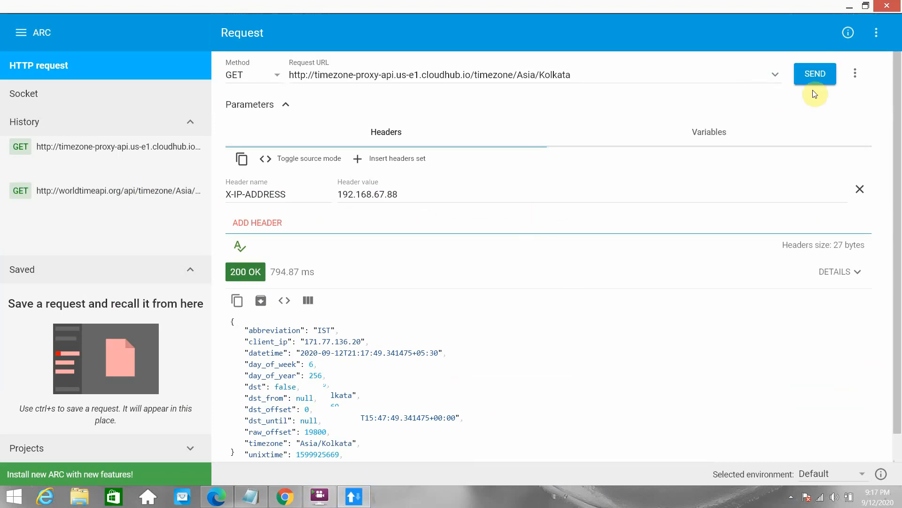
pyautogui.click(814, 82)
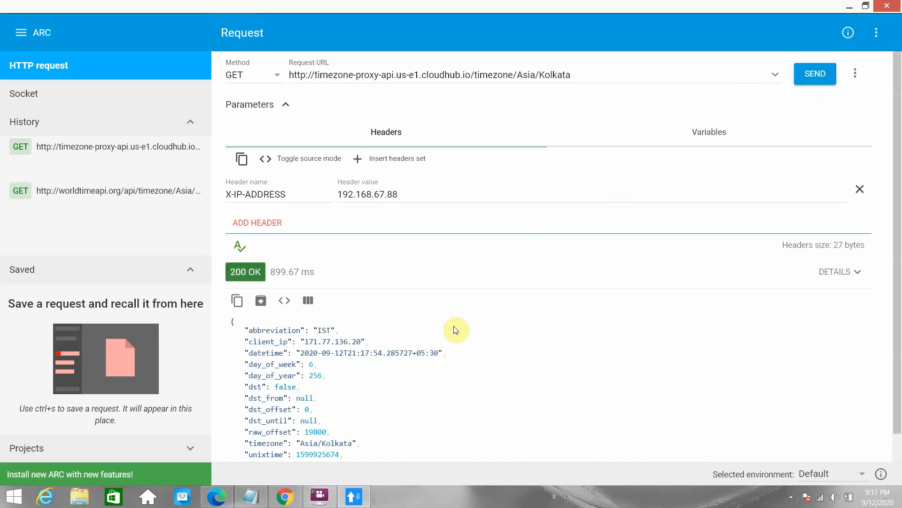
pyautogui.scroll(-1, 456, 331)
# - Set the X-IP-ADDRESS header value to 192.168.67.89, send the request and examine the returned error message
pyautogui.click(421, 146)
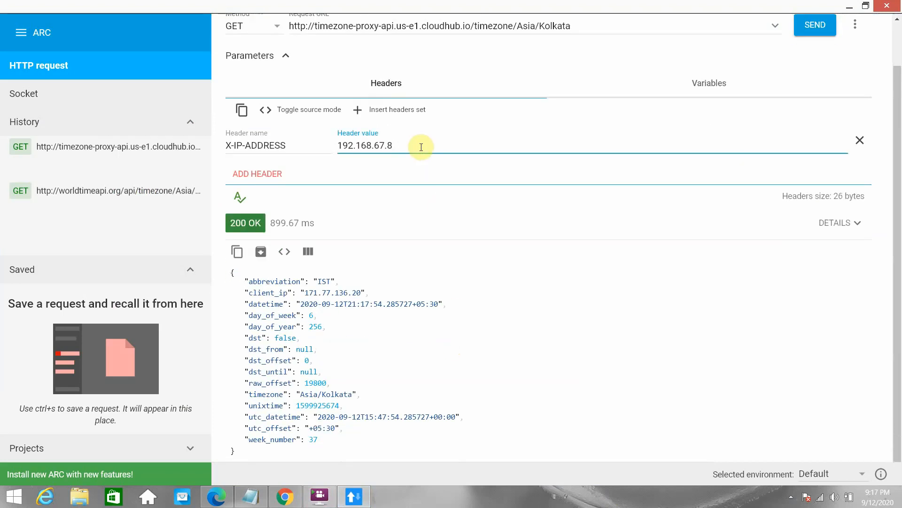
pyautogui.click(816, 25)
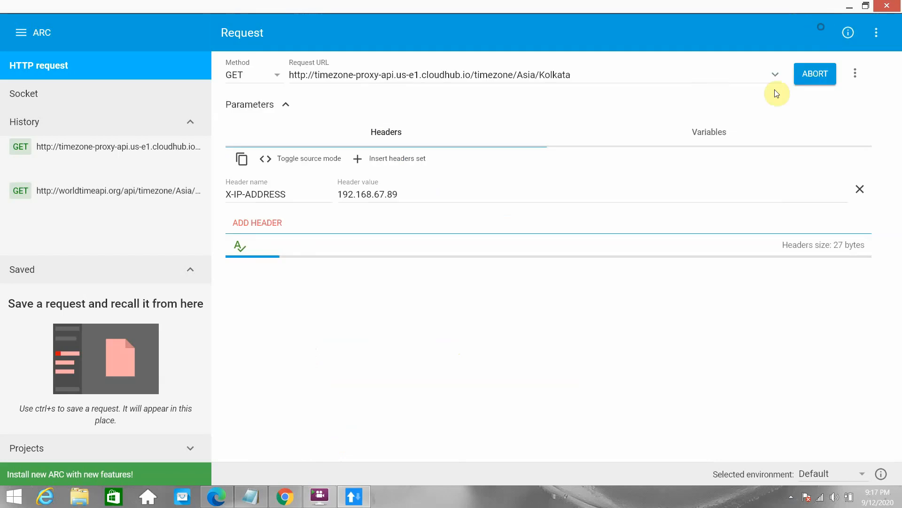
pyautogui.moveTo(262, 330); pyautogui.dragTo(508, 341)
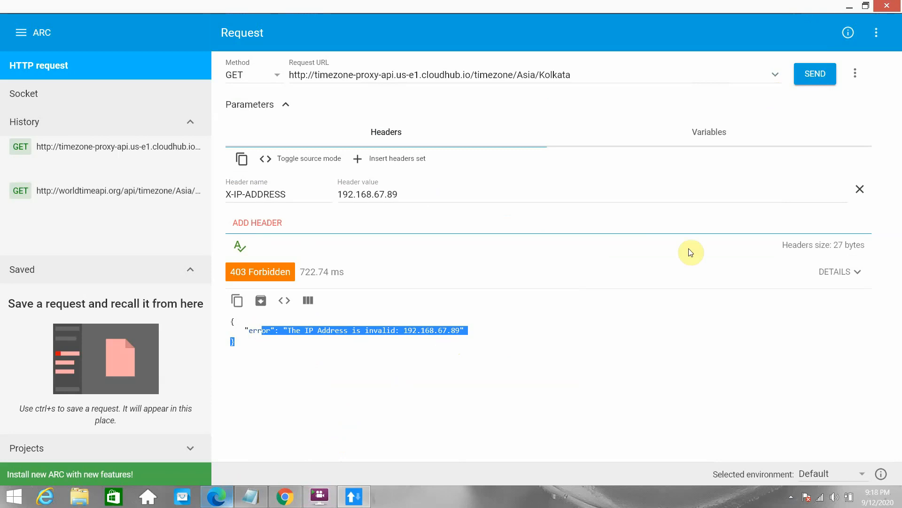
# - Set the X-IP-ADDRESS header value to 192.168.67.88, resend the request and review the response body
pyautogui.click(415, 190)
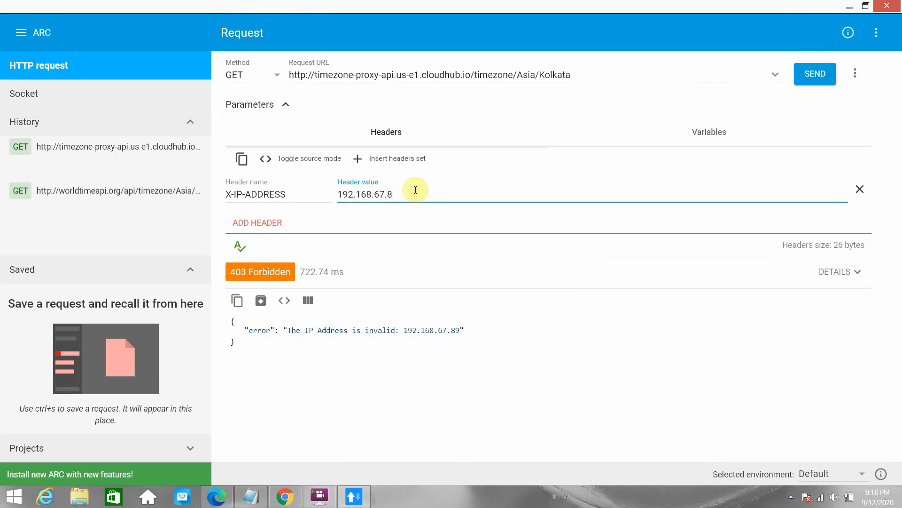
pyautogui.write('8')
pyautogui.click(797, 83)
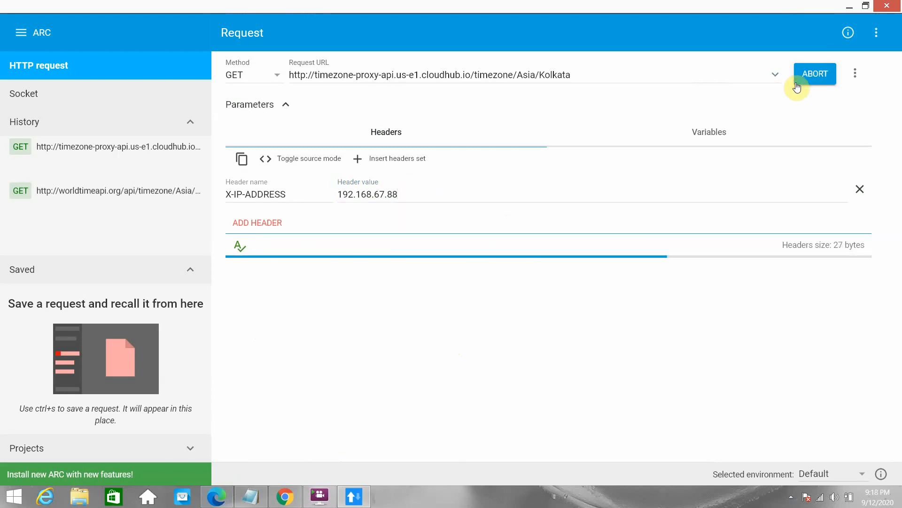
pyautogui.scroll(-1, 392, 367)
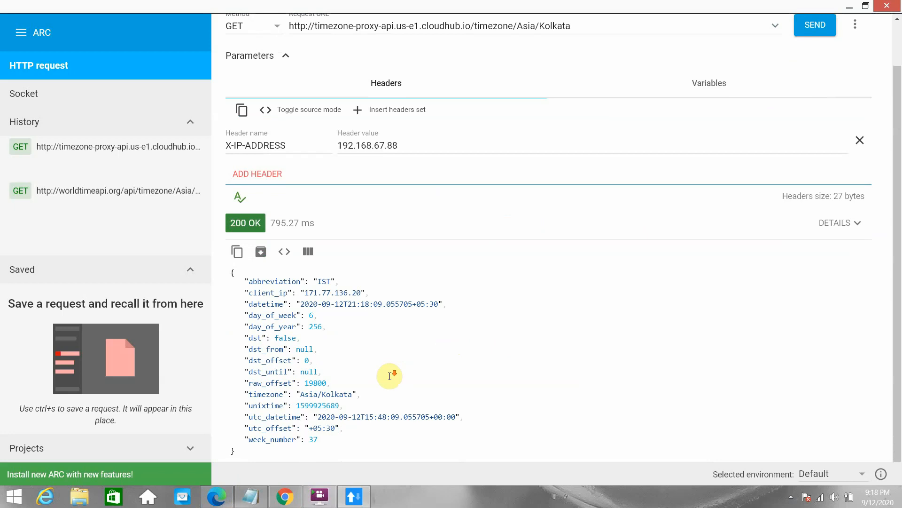
# - Return to API Manager and remove the IP whitelist policy from Timezone API v1.0
pyautogui.click(850, 7)
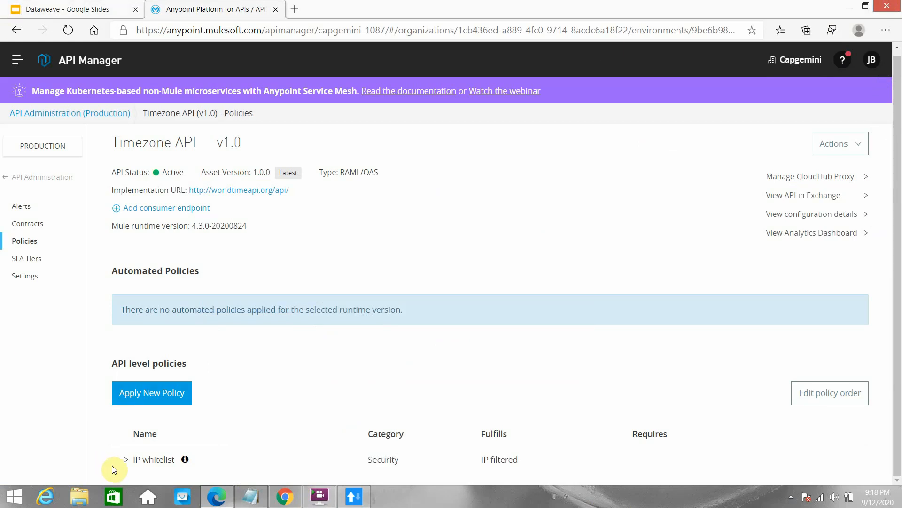
pyautogui.click(126, 460)
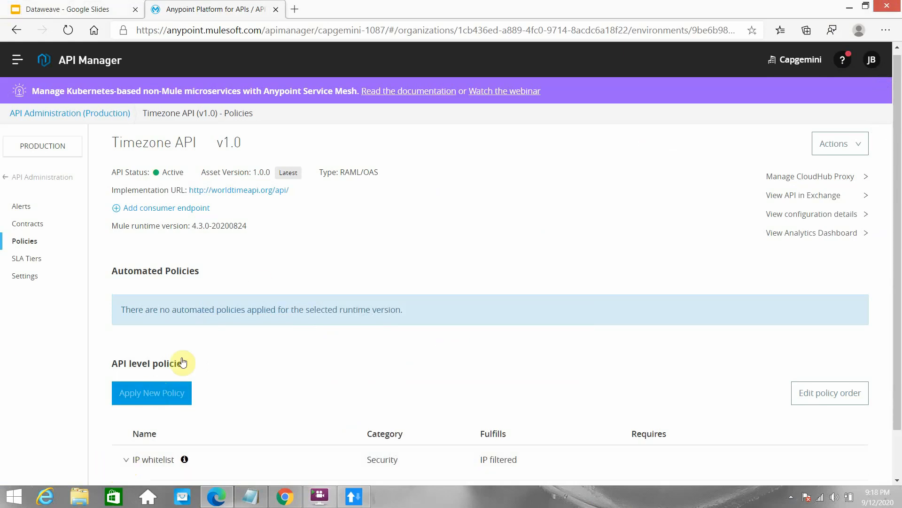
pyautogui.scroll(-1, 332, 331)
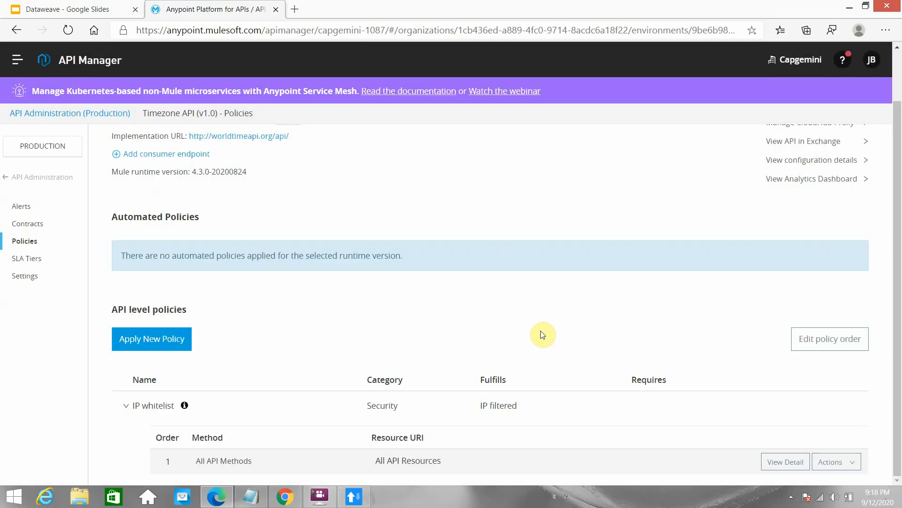
pyautogui.click(125, 406)
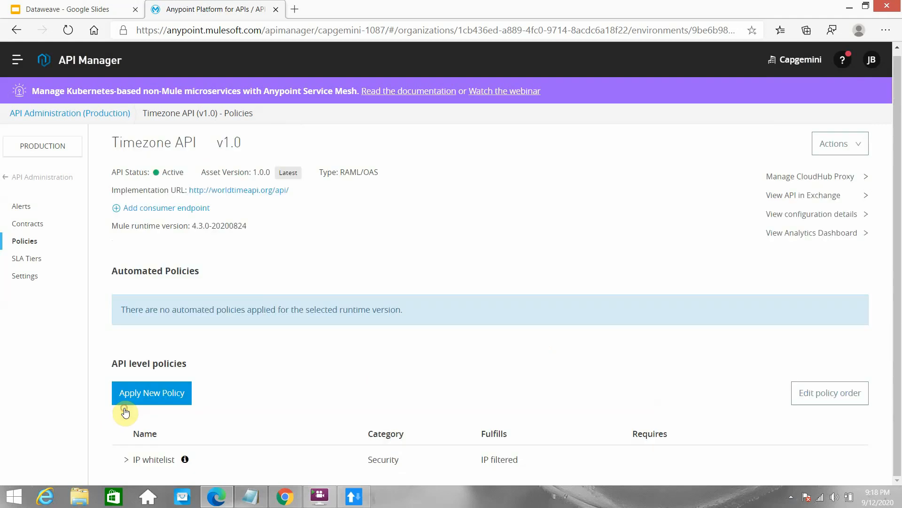
pyautogui.click(128, 461)
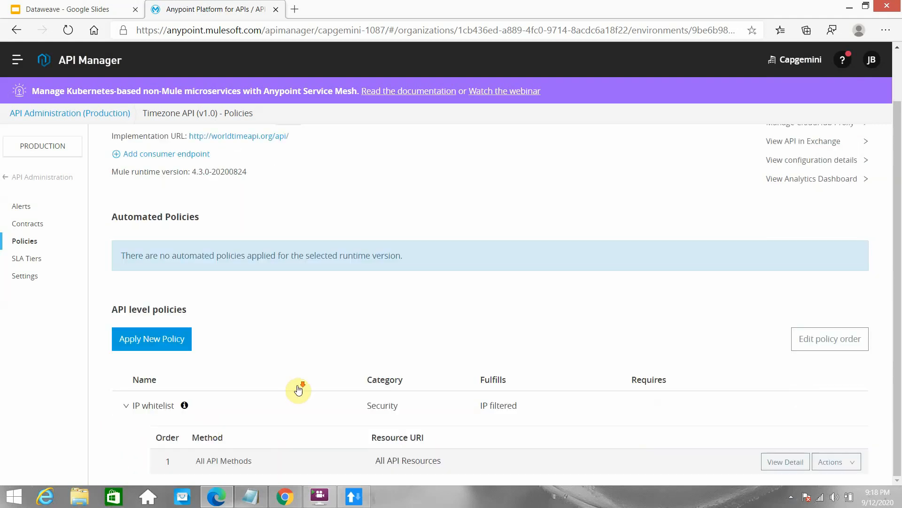
pyautogui.click(849, 463)
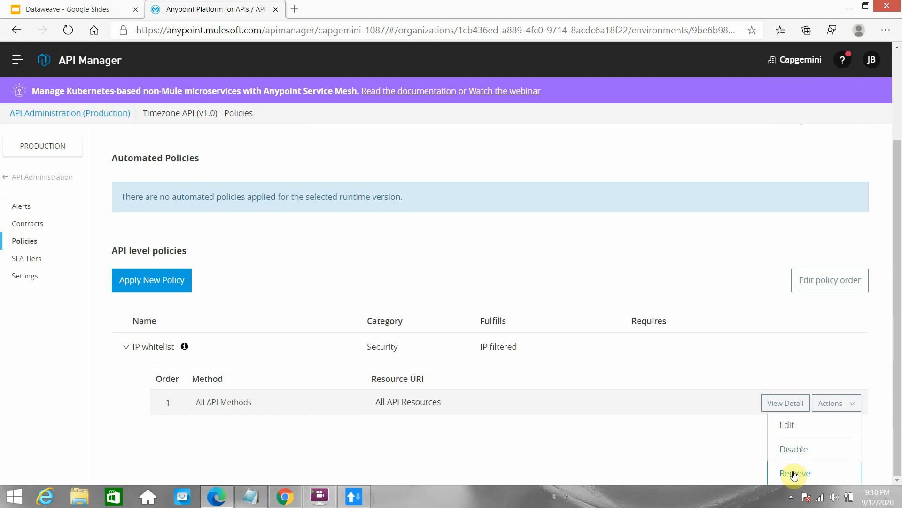
pyautogui.click(794, 473)
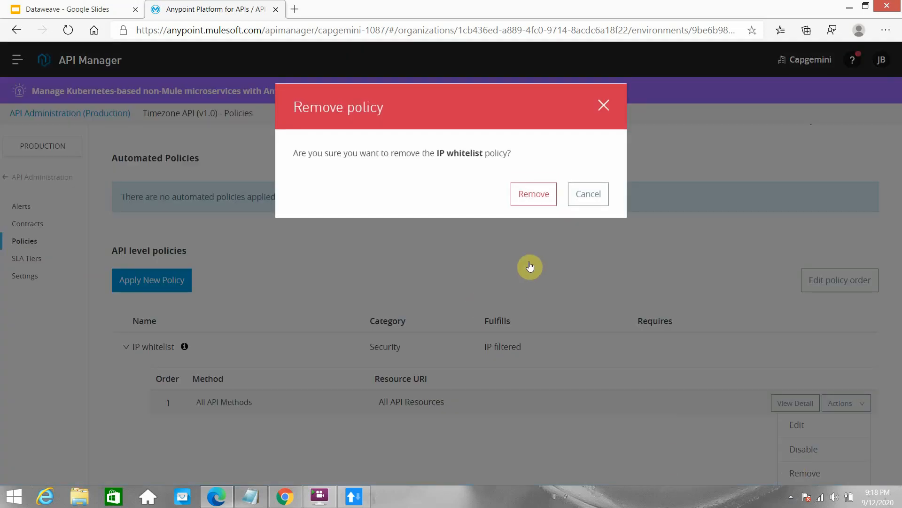
pyautogui.click(533, 194)
# - Start applying a new policy to the API, choosing IP blacklist version 1.2.2, and open its configuration
pyautogui.click(149, 399)
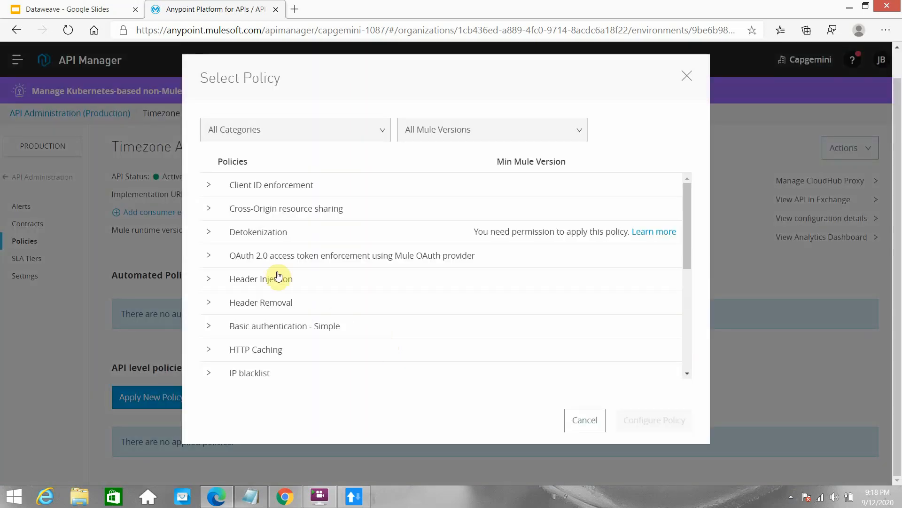
pyautogui.scroll(-3, 281, 292)
pyautogui.click(207, 284)
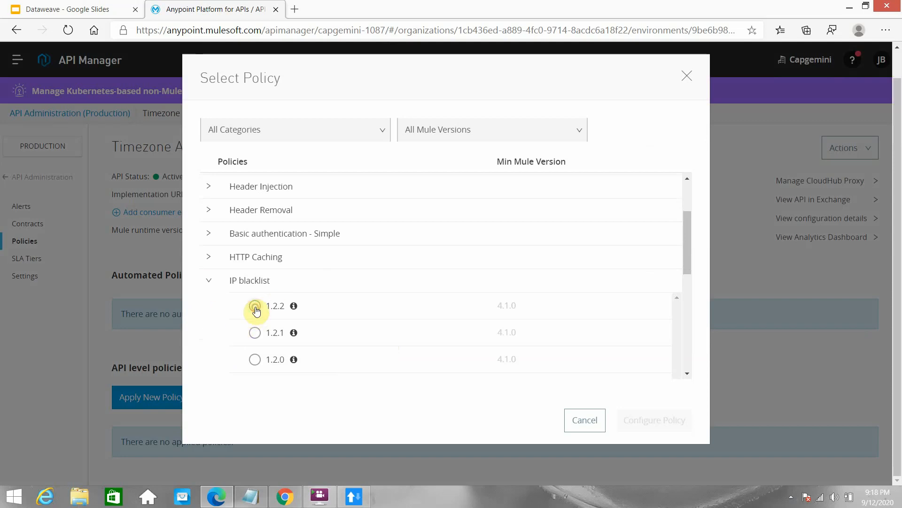
pyautogui.click(256, 311)
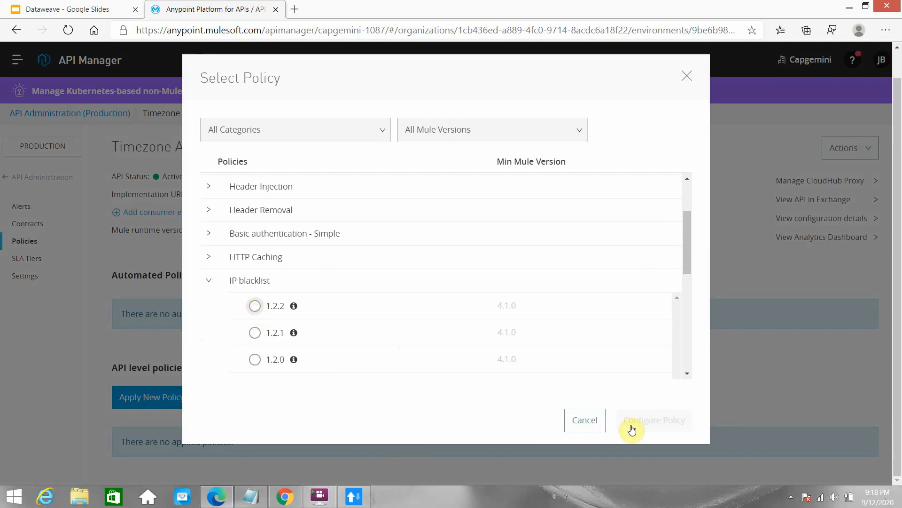
# - Copy the X-IP-ADDRESS header value 192.168.67.88 from Advanced REST Client into the blacklist entry of the IP blacklist policy
pyautogui.click(350, 497)
pyautogui.click(405, 147)
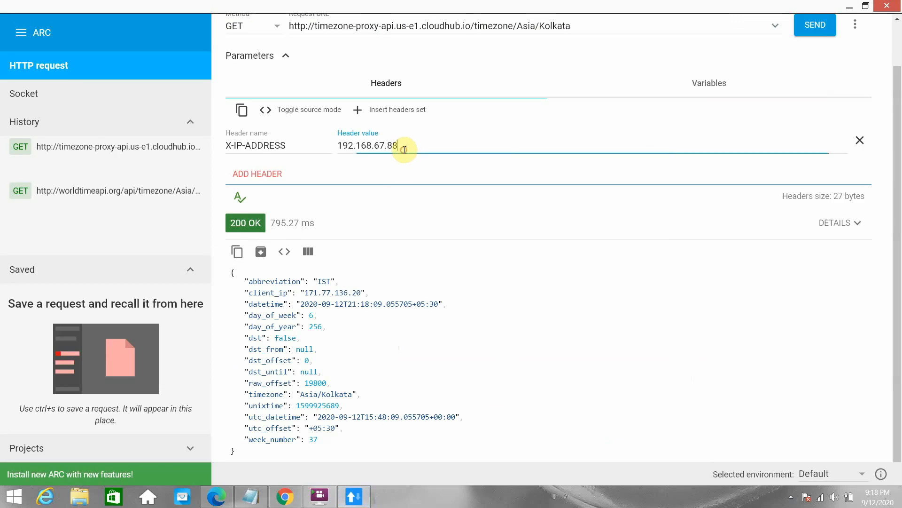
pyautogui.doubleClick(404, 148)
pyautogui.hotkey('ctrl', 'c')
pyautogui.click(850, 7)
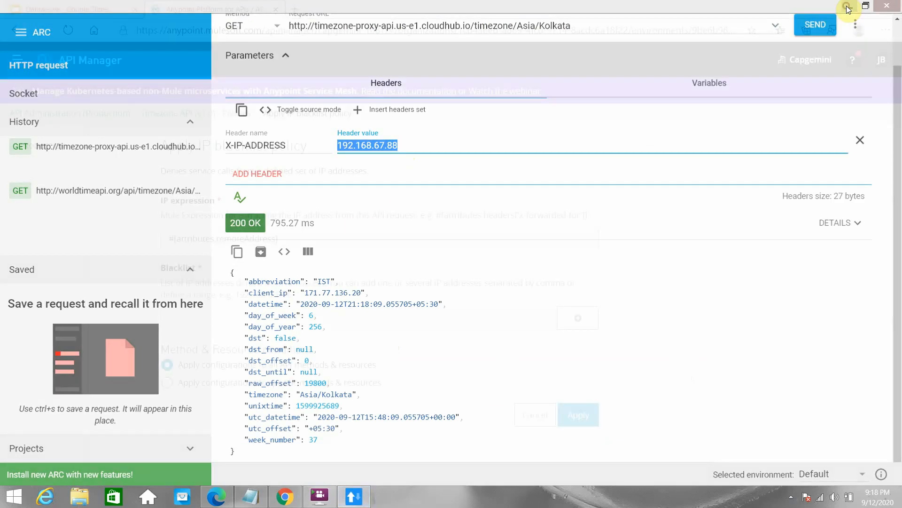
pyautogui.click(202, 312)
pyautogui.hotkey('ctrl', 'v')
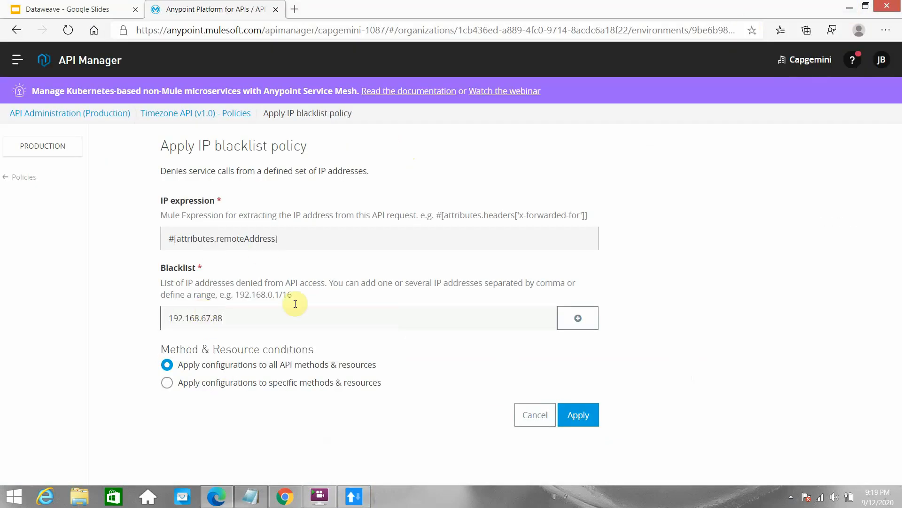
# - Set the blacklist policy's IP expression to #[attributes.headers['X-IP-ADDRESS']], using the example header expression as the base
pyautogui.moveTo(587, 215); pyautogui.dragTo(435, 216)
pyautogui.hotkey('ctrl', 'c')
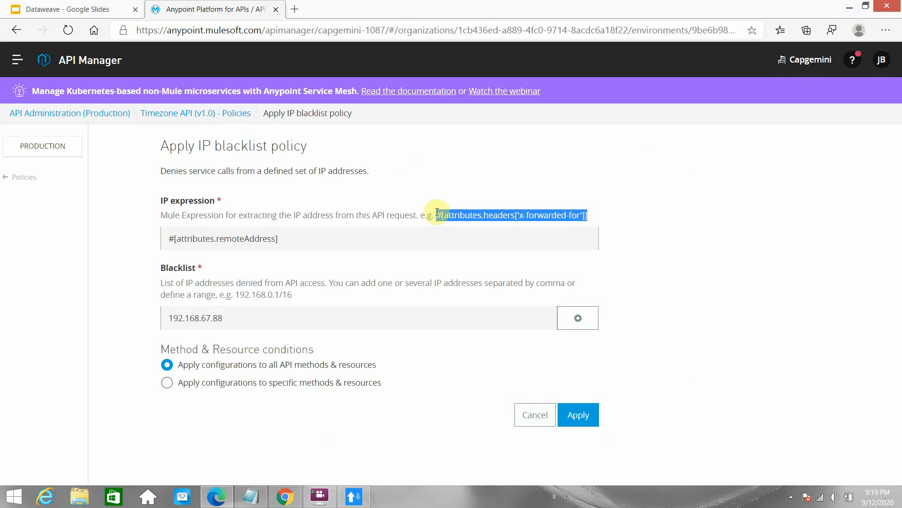
pyautogui.tripleClick(315, 240)
pyautogui.hotkey('ctrl', 'v')
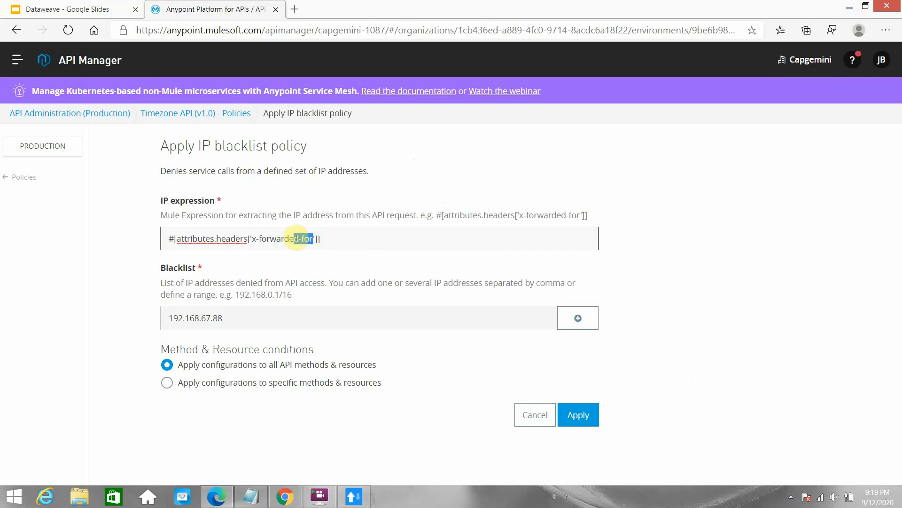
pyautogui.moveTo(297, 241); pyautogui.dragTo(263, 238)
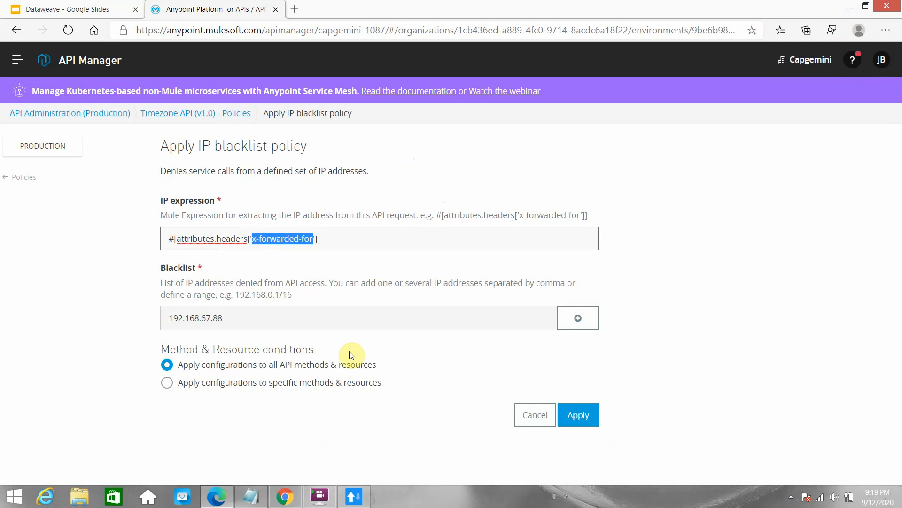
pyautogui.write('X-')
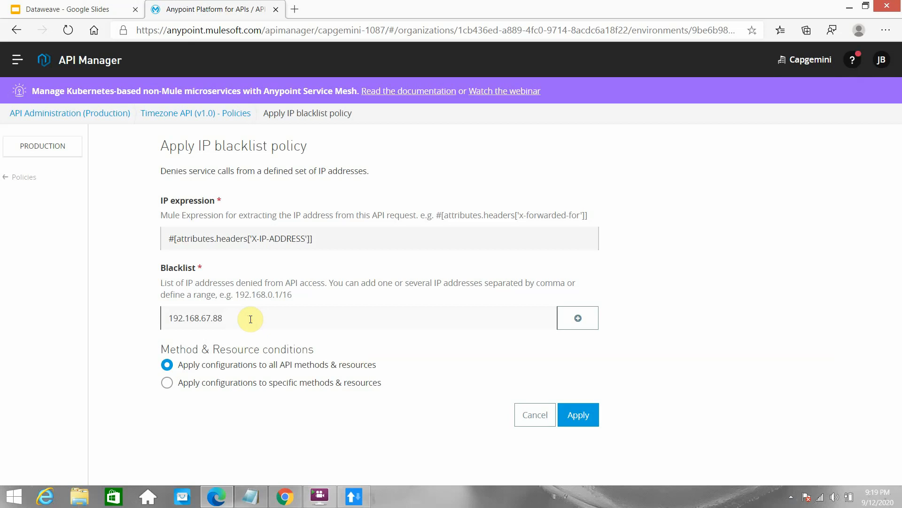
# - Change the blacklist entry to 192.168.67.89, add it to the list and apply the IP blacklist policy
pyautogui.press('BackSpace')
pyautogui.write('9')
pyautogui.click(579, 318)
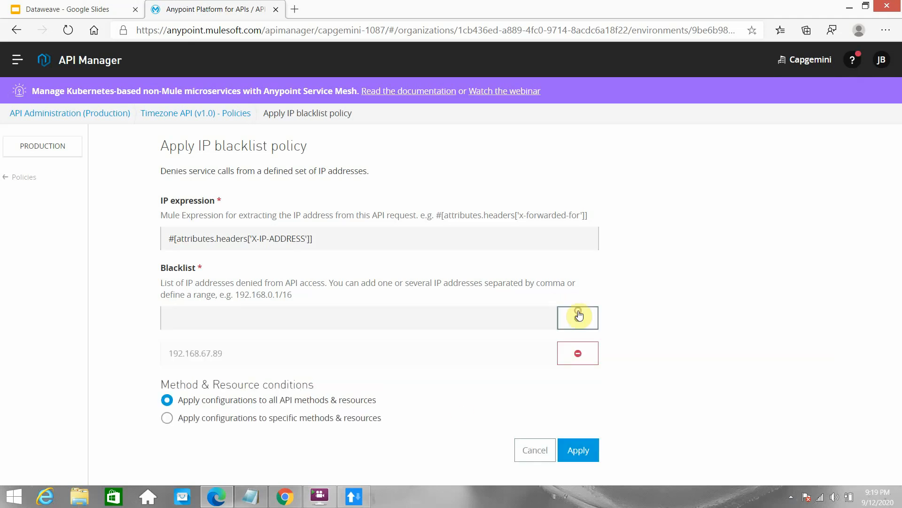
pyautogui.click(592, 454)
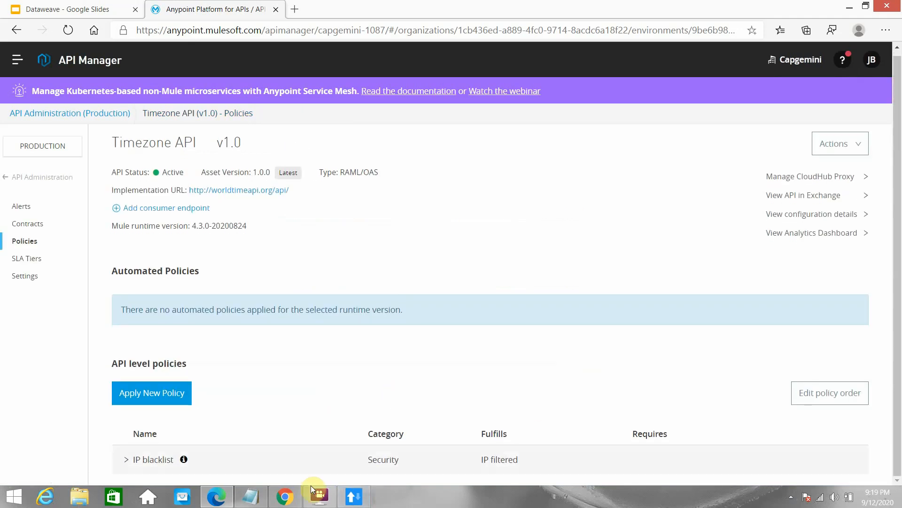
# - Switch to Advanced REST Client and resend the timezone proxy request with the X-IP-ADDRESS header 192.168.67.88
pyautogui.click(324, 497)
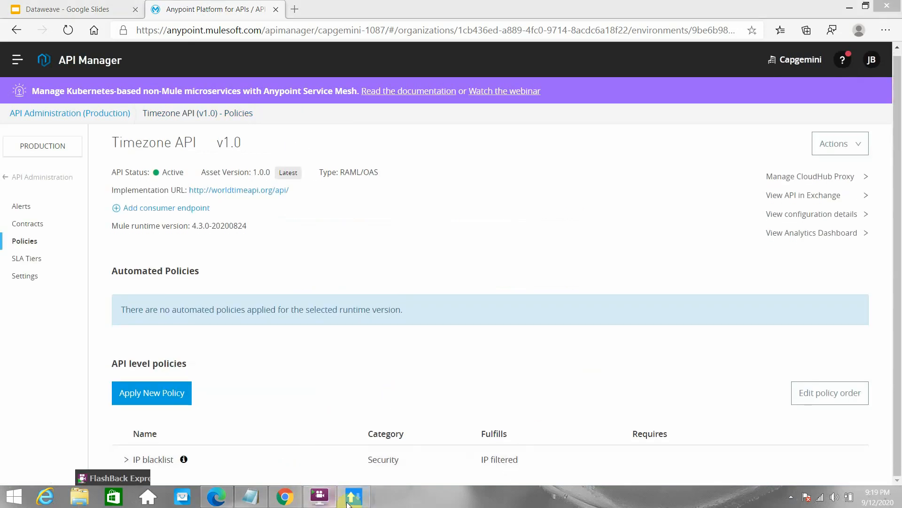
pyautogui.click(351, 499)
pyautogui.click(815, 31)
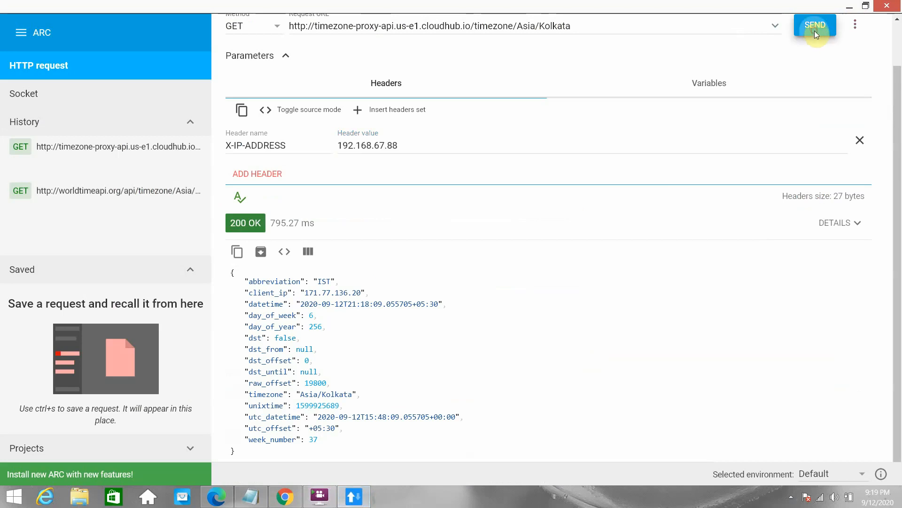
# - Set the X-IP-ADDRESS header to 192.168.67.89, send the request twice and examine the response
pyautogui.doubleClick(434, 195)
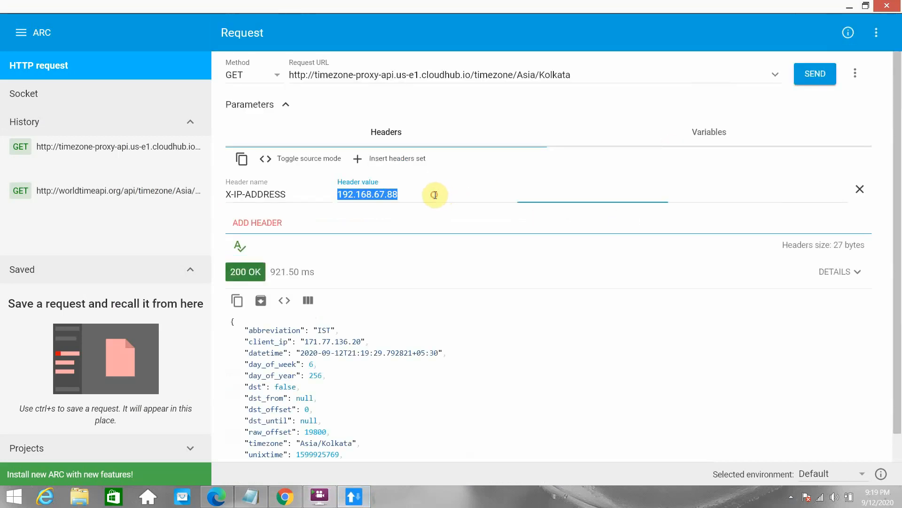
pyautogui.click(435, 194)
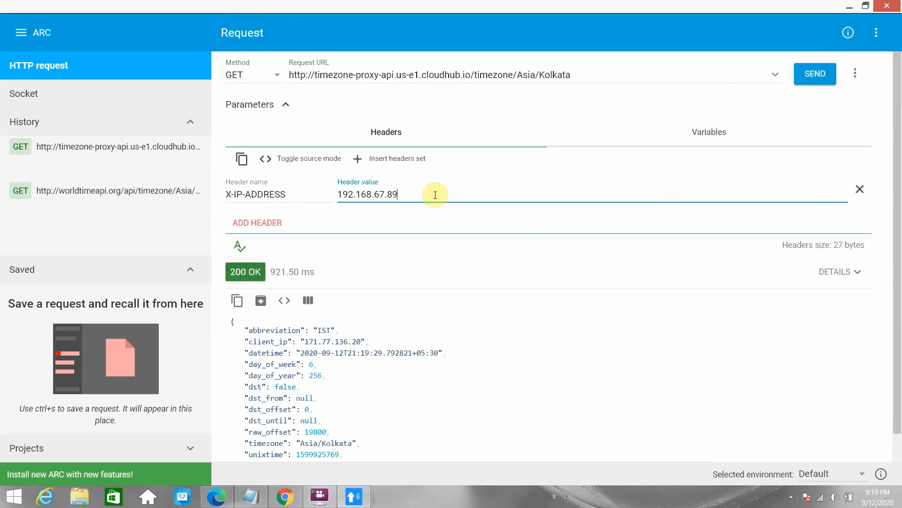
pyautogui.click(805, 75)
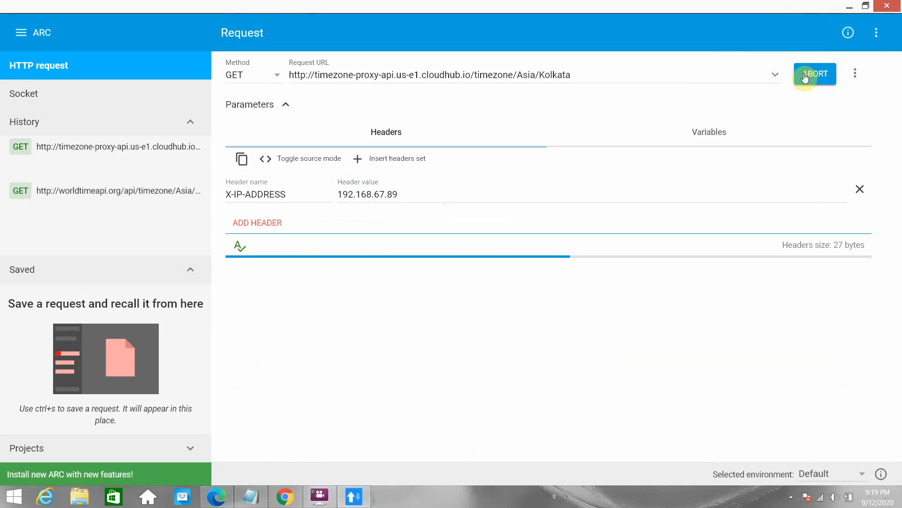
pyautogui.click(421, 196)
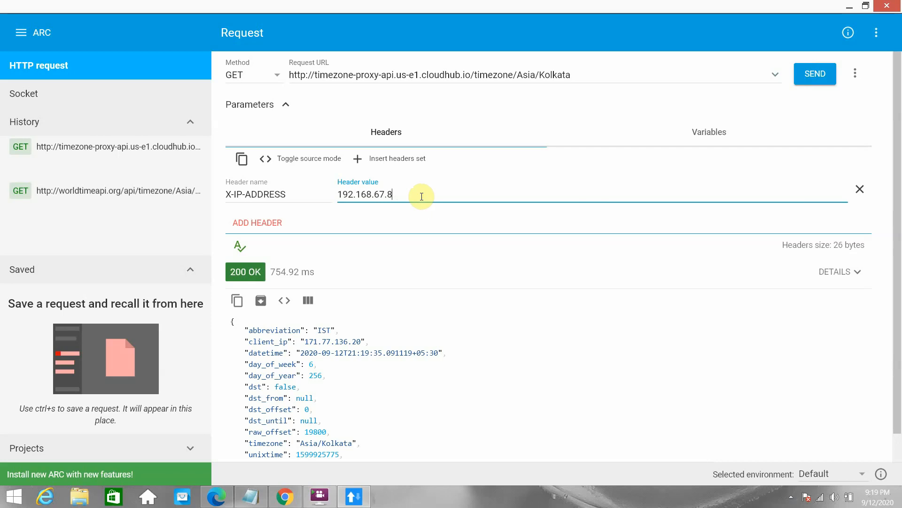
pyautogui.write('9')
pyautogui.click(827, 81)
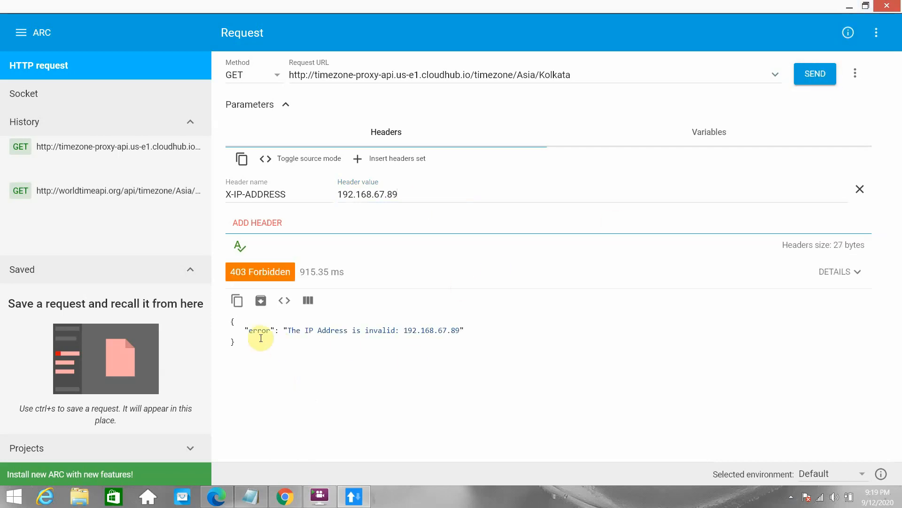
pyautogui.moveTo(471, 327); pyautogui.dragTo(397, 327)
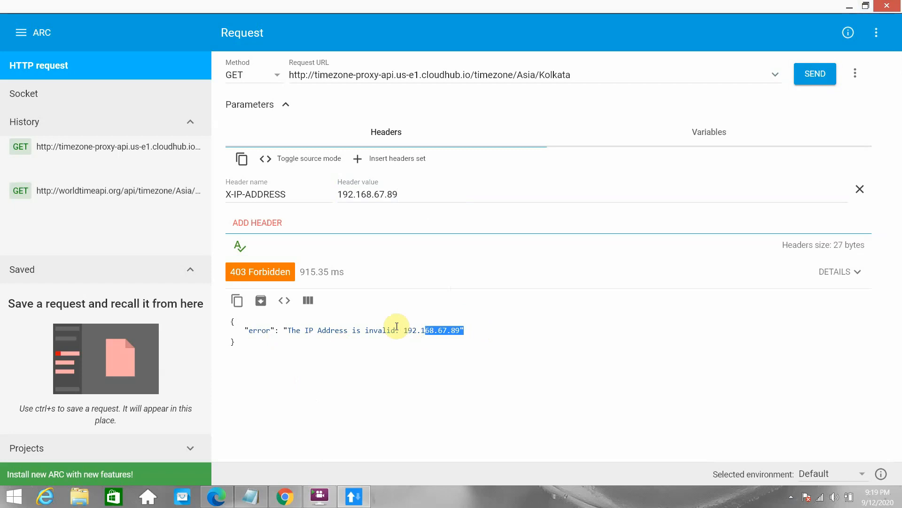
# - Set the X-IP-ADDRESS header to 192.168.67.90, send the request and examine the response before returning to API Manager
pyautogui.click(409, 195)
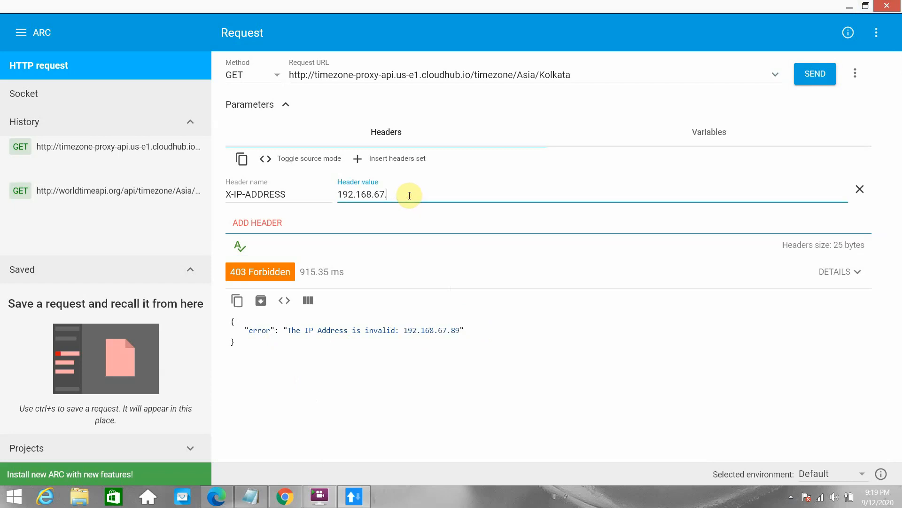
pyautogui.write('90')
pyautogui.click(820, 77)
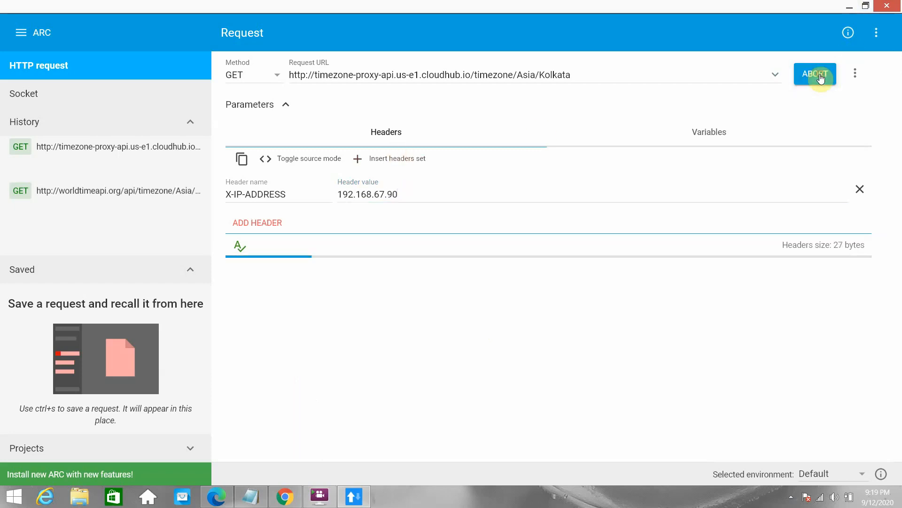
pyautogui.scroll(-1, 413, 348)
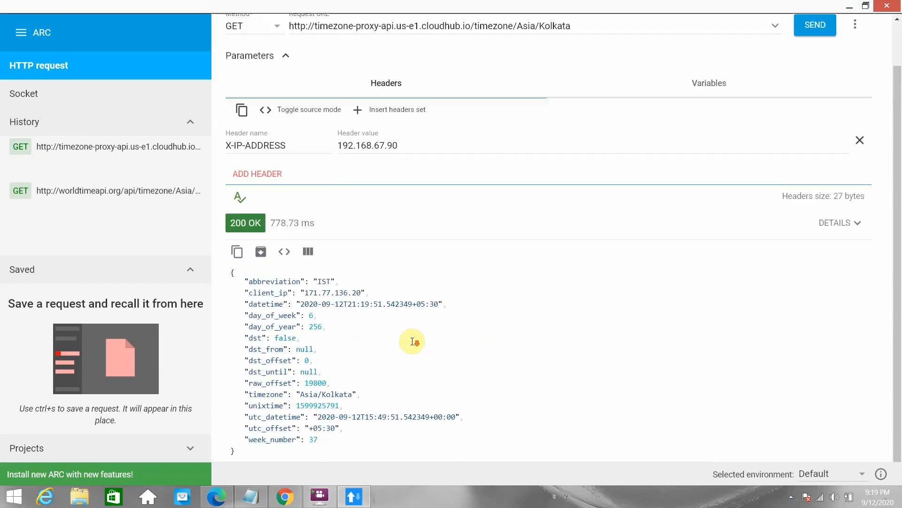
pyautogui.click(849, 8)
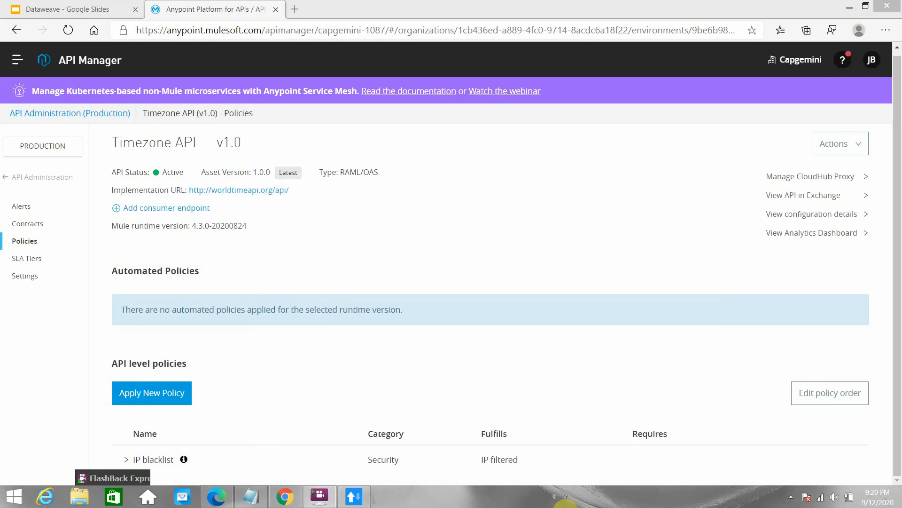
# - Review the VPN IPSec tunneling diagram on slide 3 of the Dataweave presentation and the Timezone API's implementation URL in API Manager
pyautogui.click(125, 7)
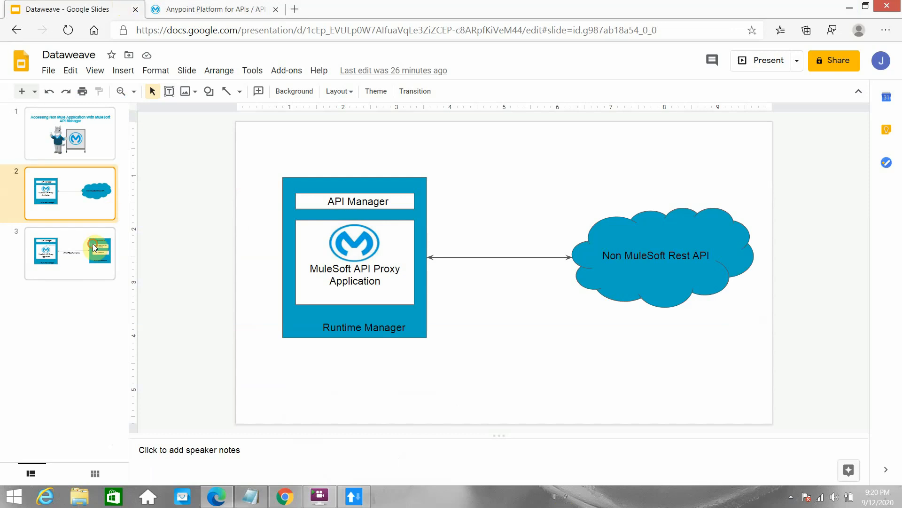
pyautogui.click(113, 265)
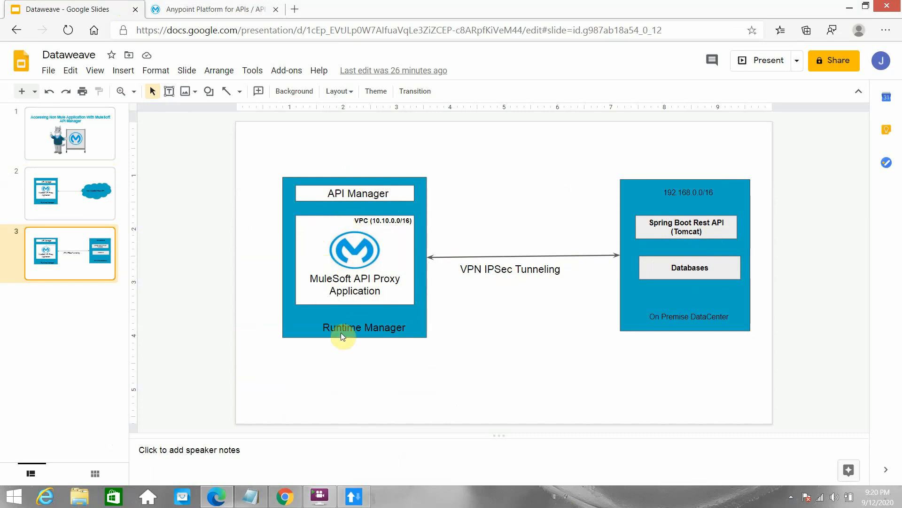
pyautogui.click(211, 4)
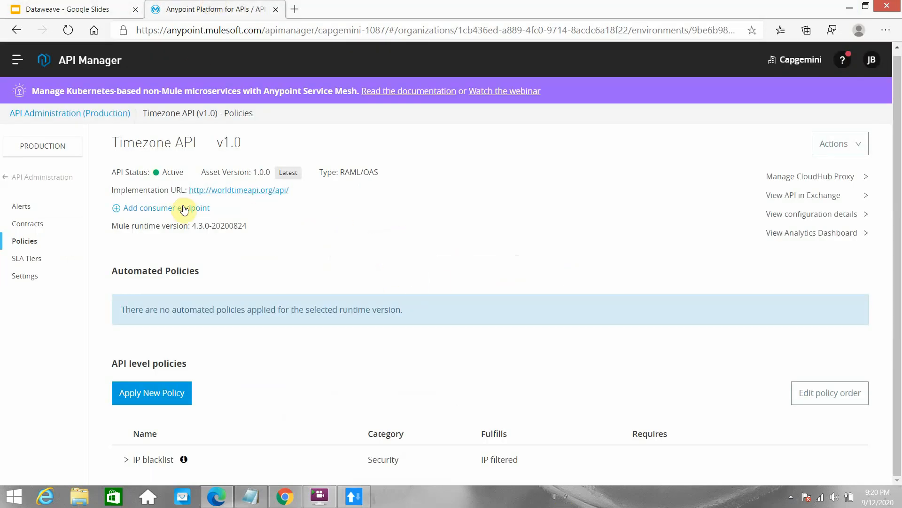
pyautogui.moveTo(110, 190); pyautogui.dragTo(304, 189)
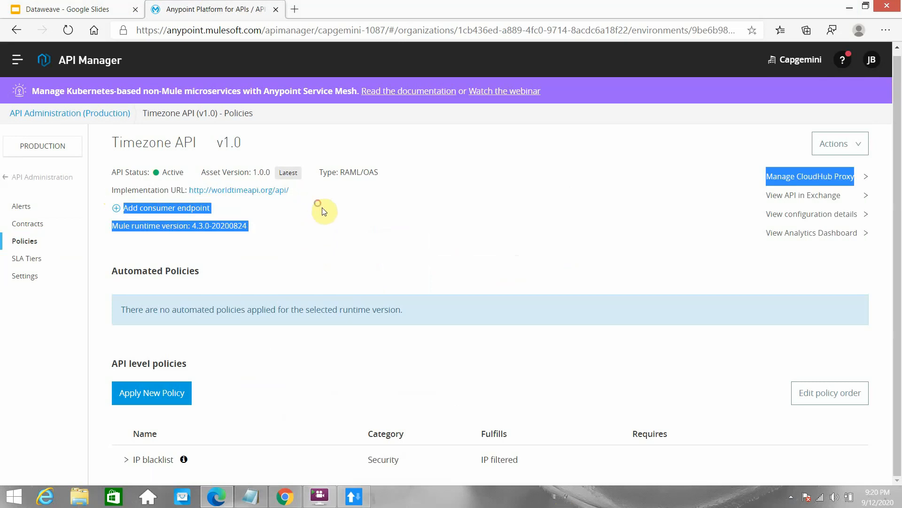
pyautogui.click(310, 200)
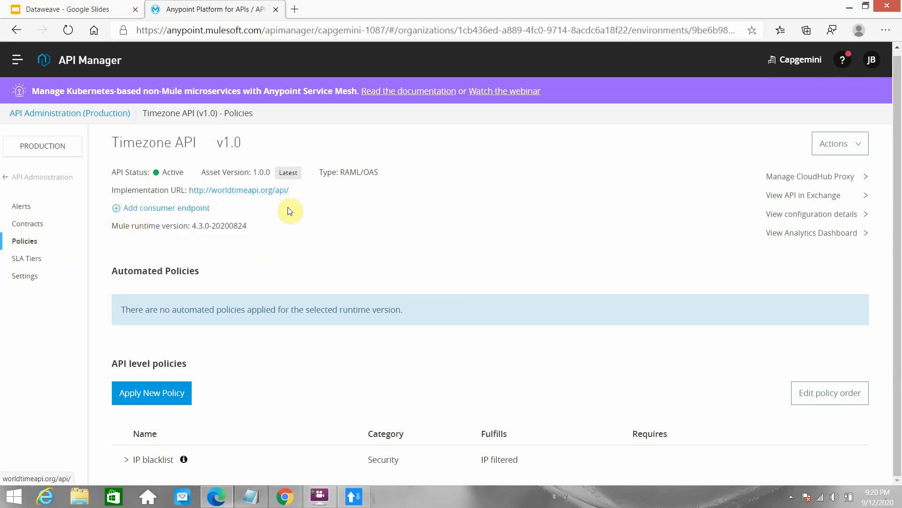
pyautogui.click(354, 496)
pyautogui.scroll(1, 346, 52)
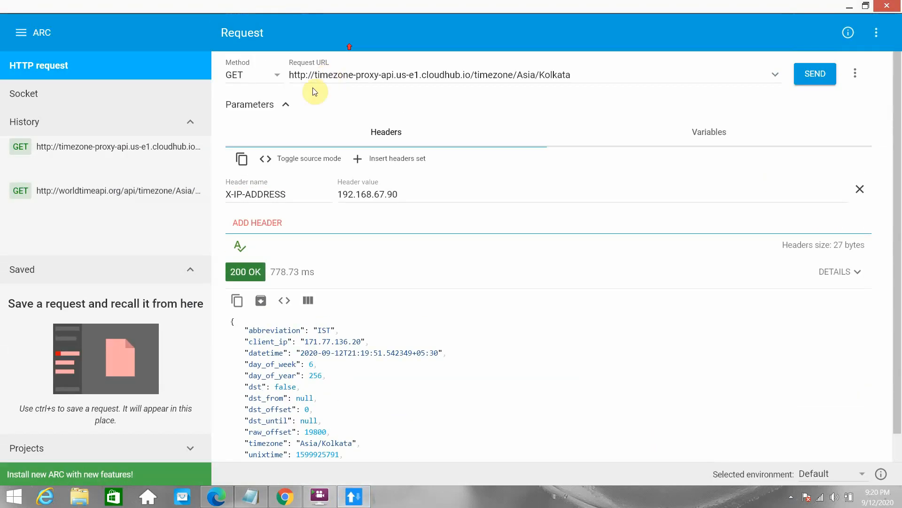
pyautogui.moveTo(286, 74); pyautogui.dragTo(611, 70)
pyautogui.hotkey('ctrl', 'c')
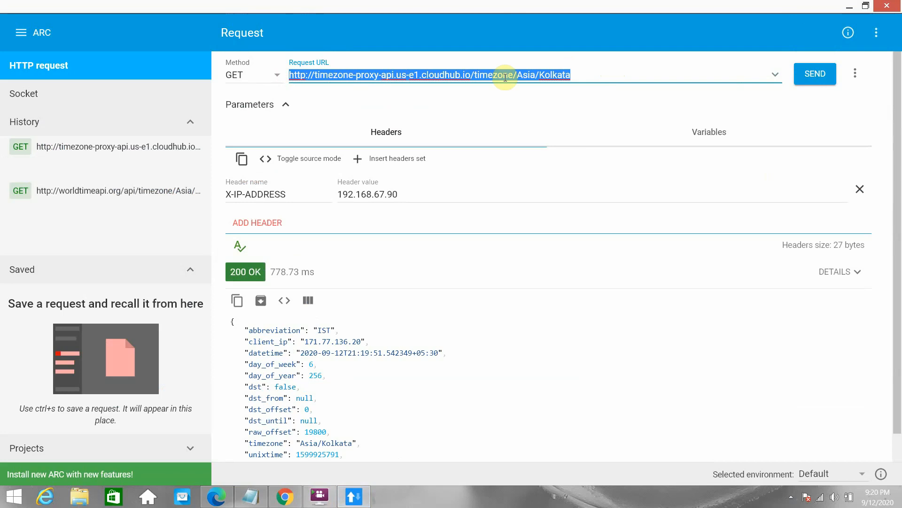
pyautogui.click(852, 7)
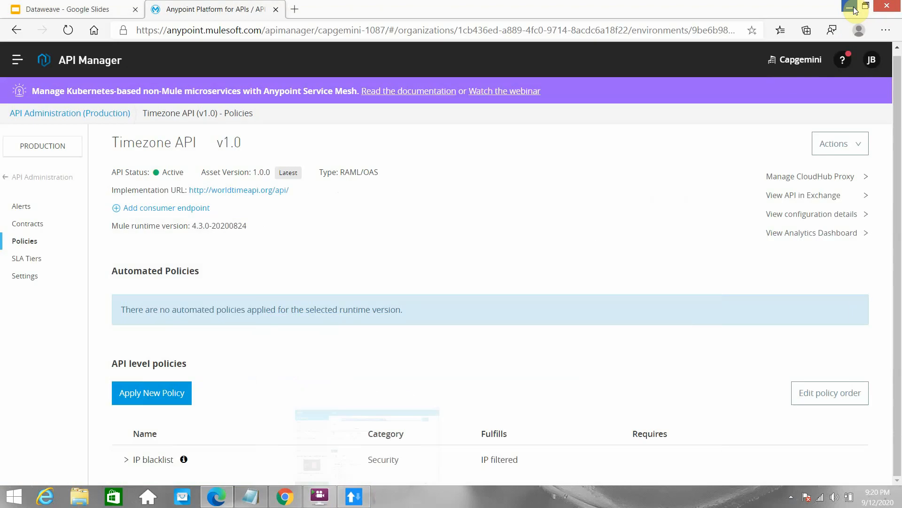
pyautogui.click(252, 496)
pyautogui.hotkey('ctrl', 'v')
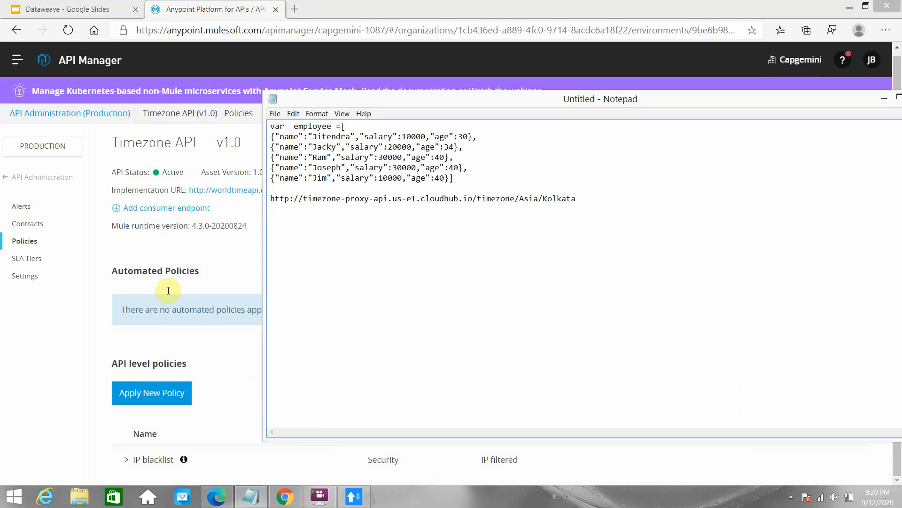
pyautogui.click(216, 263)
pyautogui.moveTo(296, 194); pyautogui.dragTo(188, 190)
pyautogui.hotkey('ctrl', 'c')
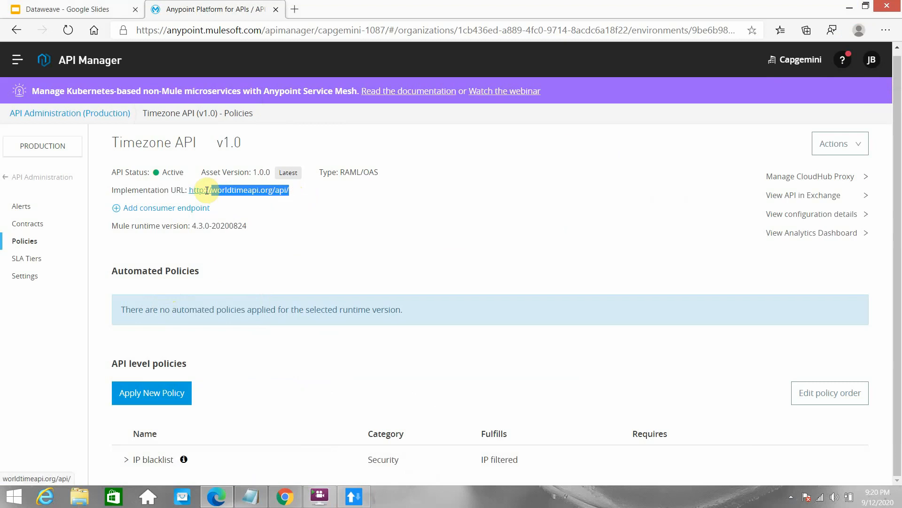
pyautogui.click(251, 497)
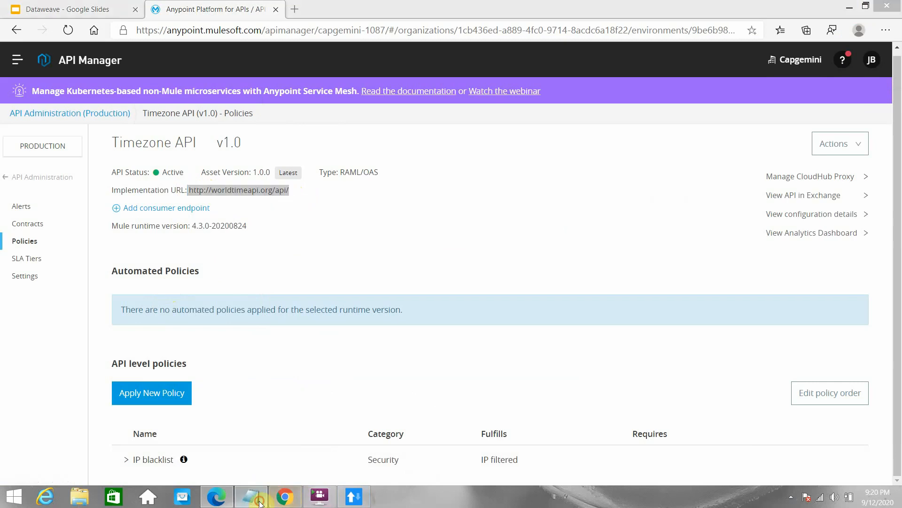
pyautogui.click(581, 228)
pyautogui.hotkey('ctrl', 'v')
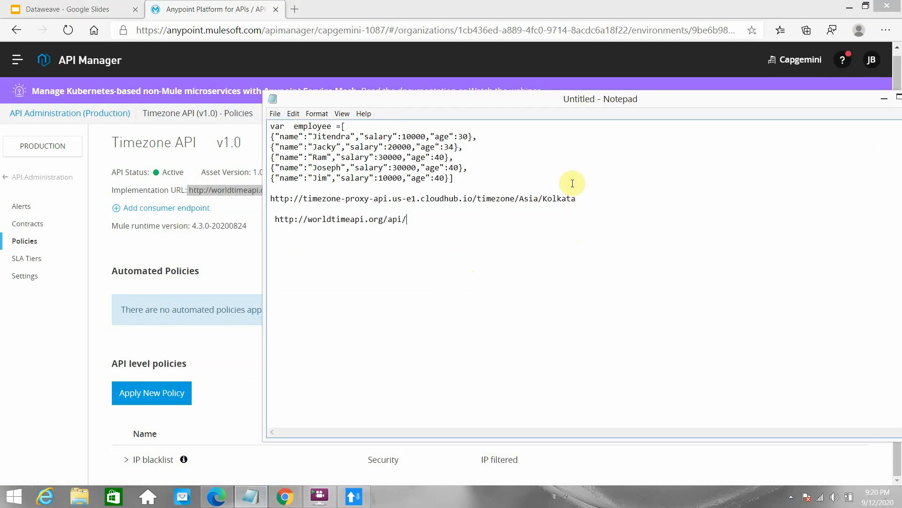
# - Move the path /timezone/Asia/Kolkata from the proxy URL to the end of the worldtimeapi.org URL, removing the duplicate slash
pyautogui.moveTo(589, 200); pyautogui.dragTo(472, 199)
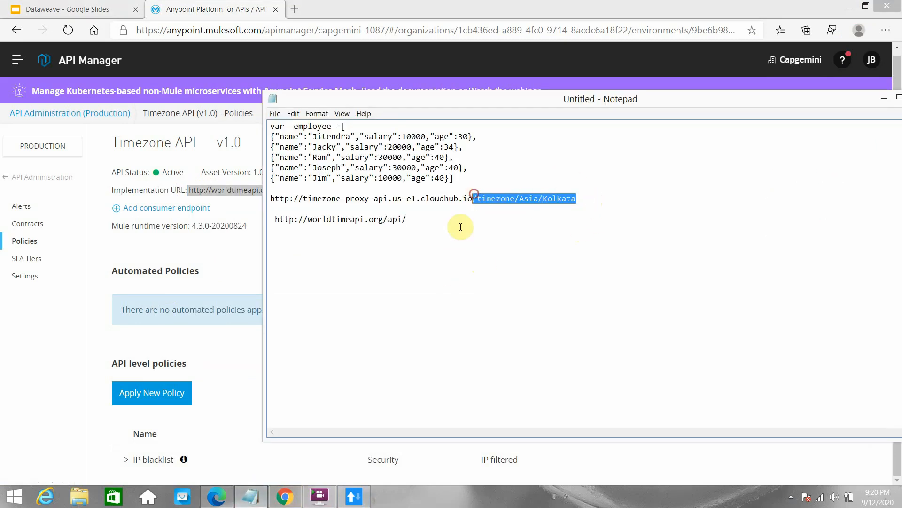
pyautogui.press('BackSpace')
pyautogui.click(407, 219)
pyautogui.write('/timezone/Asia/Kolkata')
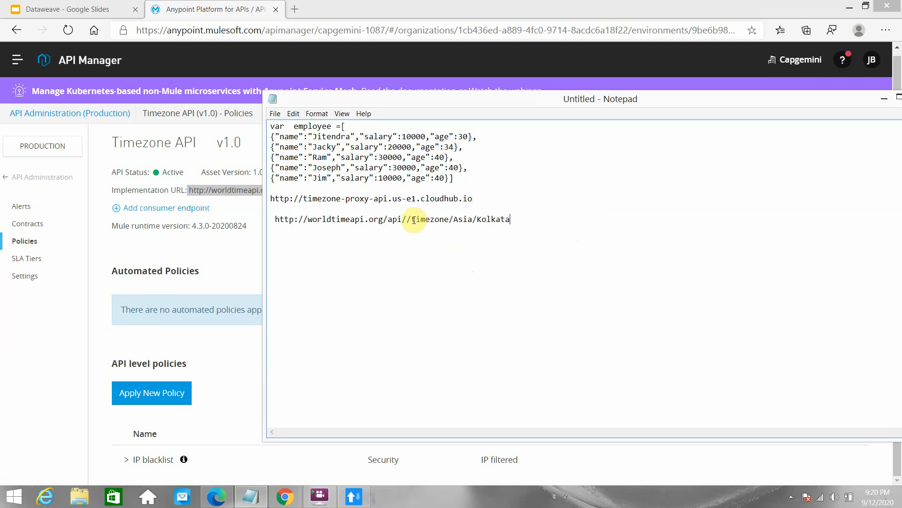
pyautogui.click(411, 219)
pyautogui.press('Delete')
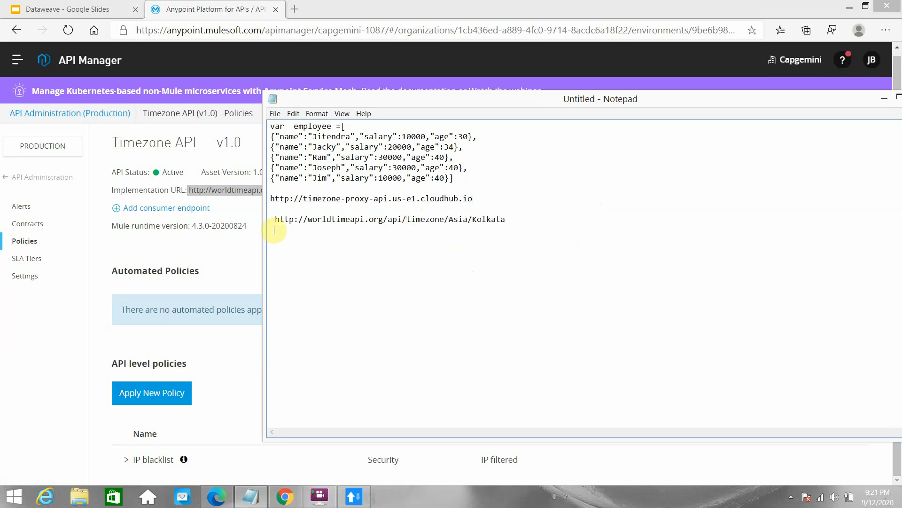
# - Join the two URLs on one line with => between them and minimize Notepad to return to API Manager
pyautogui.press('BackSpace')
pyautogui.press('BackSpace')
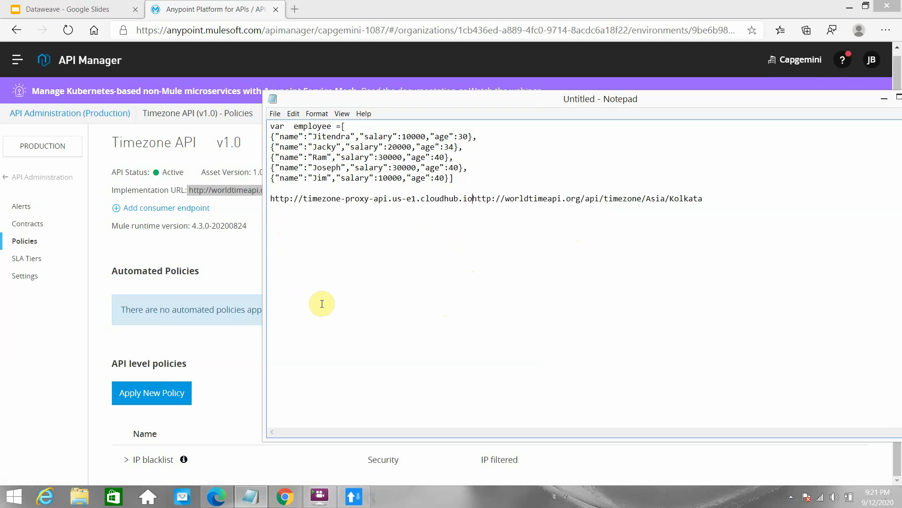
pyautogui.write('=>')
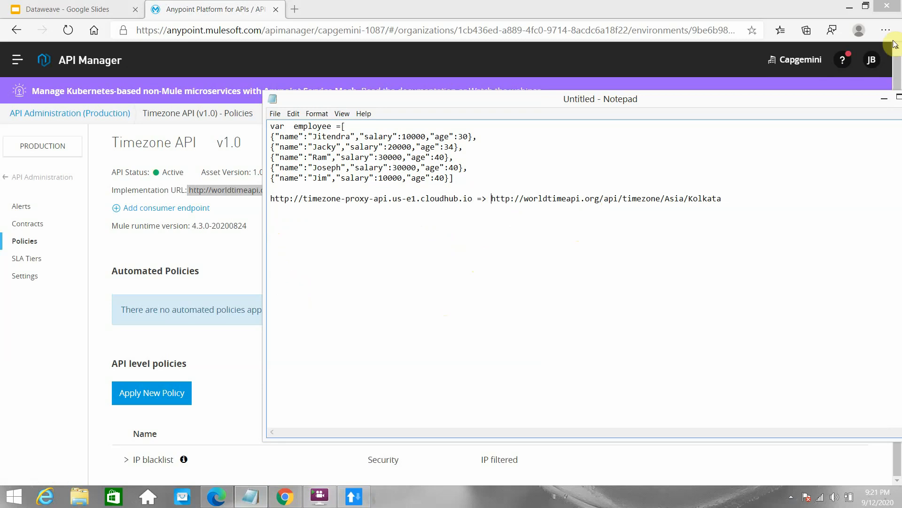
pyautogui.doubleClick(689, 98)
pyautogui.click(848, 7)
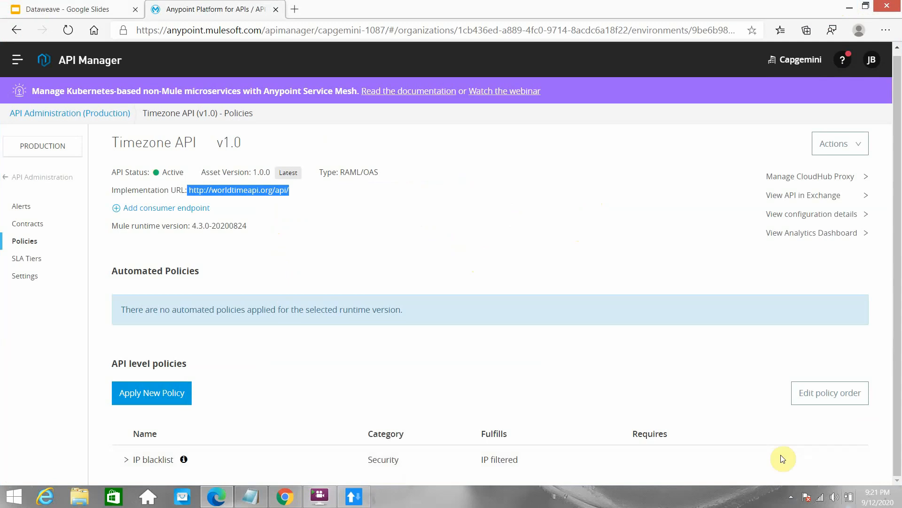
pyautogui.click(792, 498)
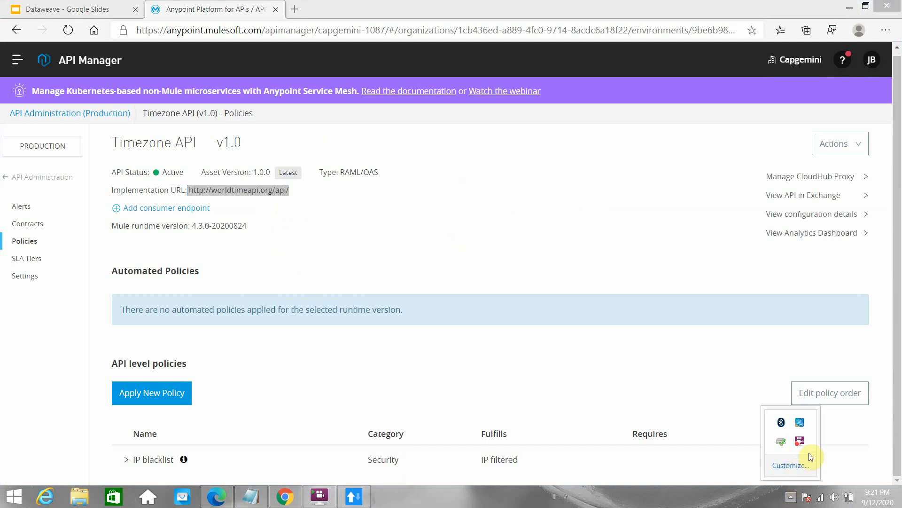
pyautogui.rightClick(802, 441)
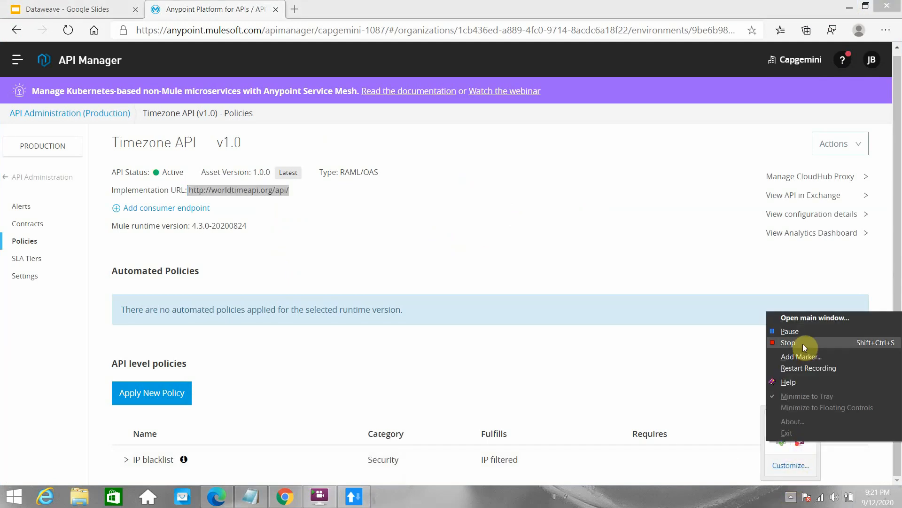